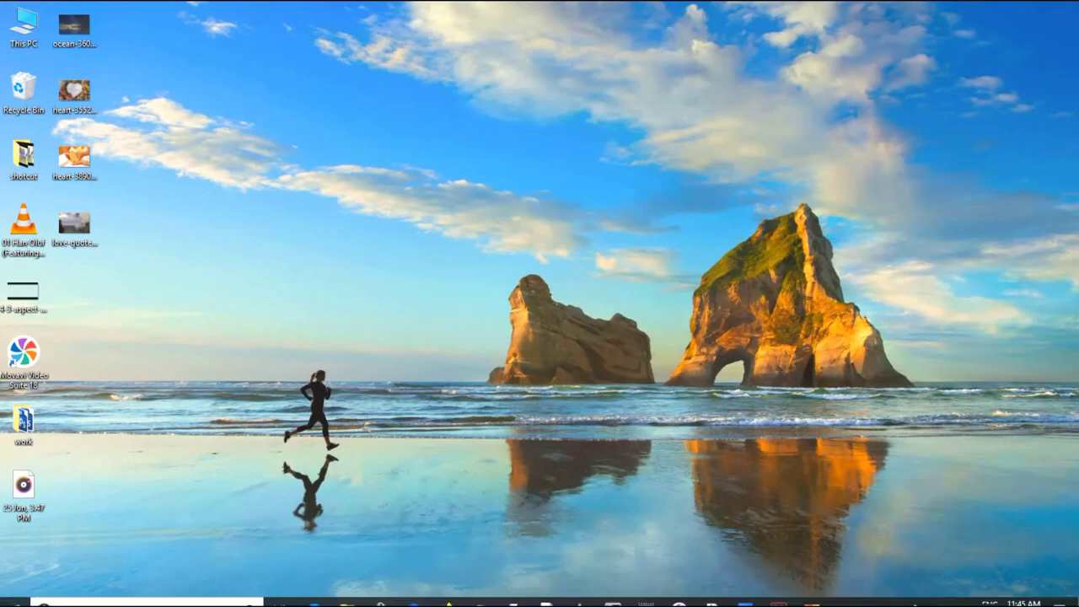
- Switch to Photoshop and show the photo of hands holding a yellow heart in full-screen mode, centred in the workspace
{"action": "left_click", "coordinate": [745, 593]}
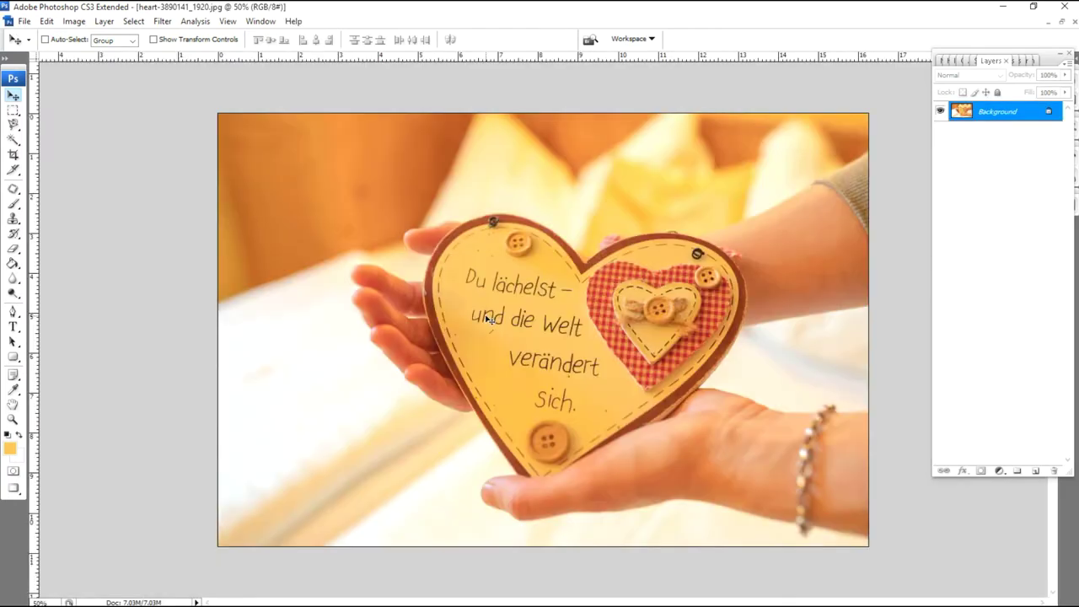
{"action": "key", "text": "f"}
{"action": "left_click_drag", "start_coordinate": [619, 266], "coordinate": [609, 275]}
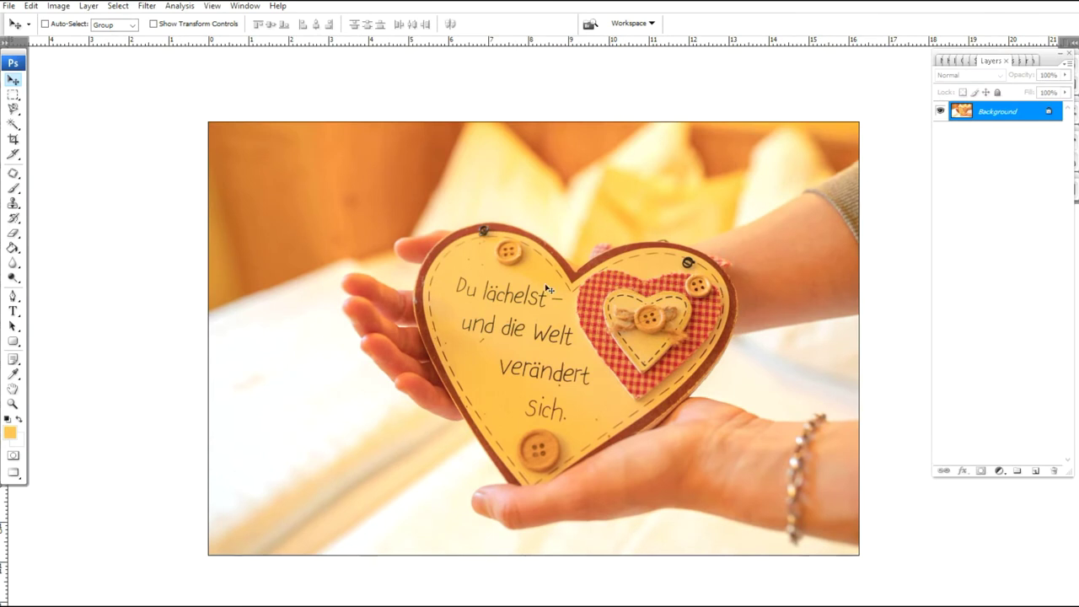
{"action": "left_click_drag", "start_coordinate": [520, 335], "coordinate": [497, 327]}
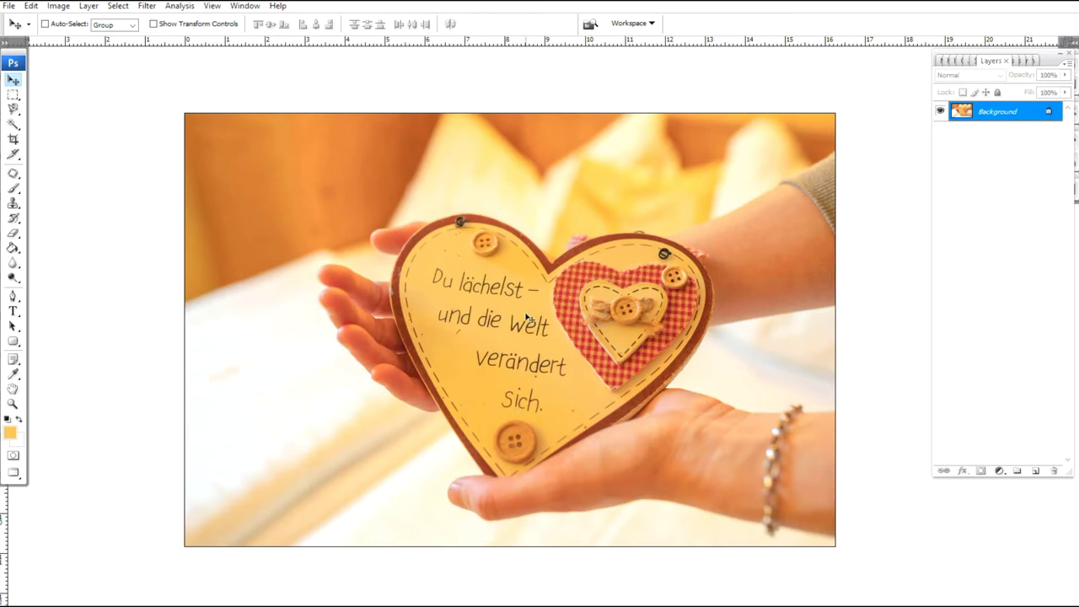
- Sample the heart's yellow background colour and paint over the words 'die Welt' with the Brush tool
{"action": "scroll", "coordinate": [527, 317], "scroll_direction": "up", "scroll_amount": 4}
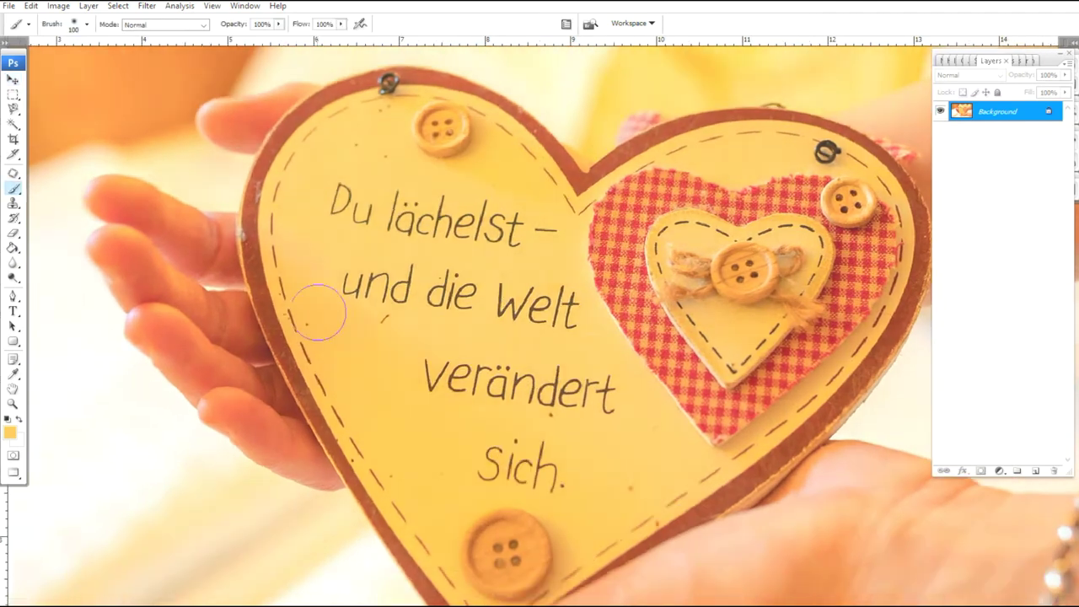
{"action": "left_click", "coordinate": [14, 375]}
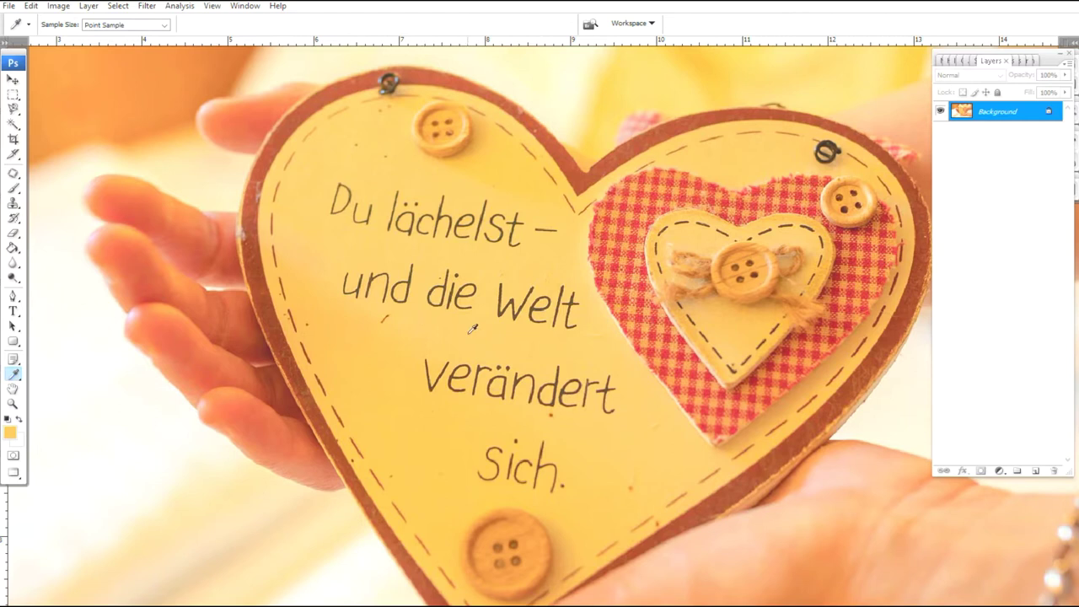
{"action": "scroll", "coordinate": [493, 330], "scroll_direction": "up", "scroll_amount": 3}
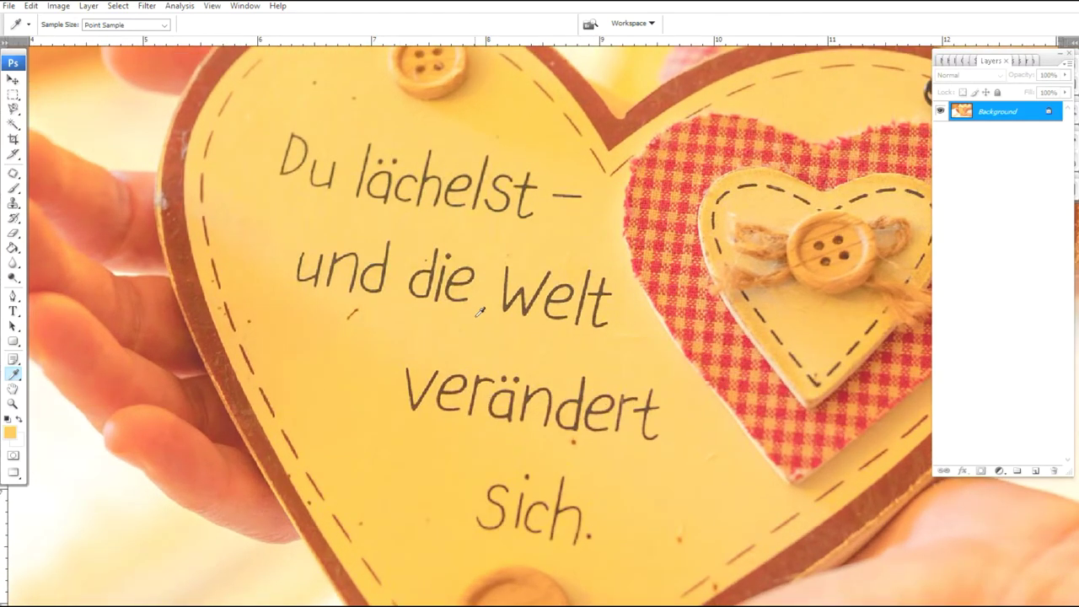
{"action": "left_click", "coordinate": [15, 189]}
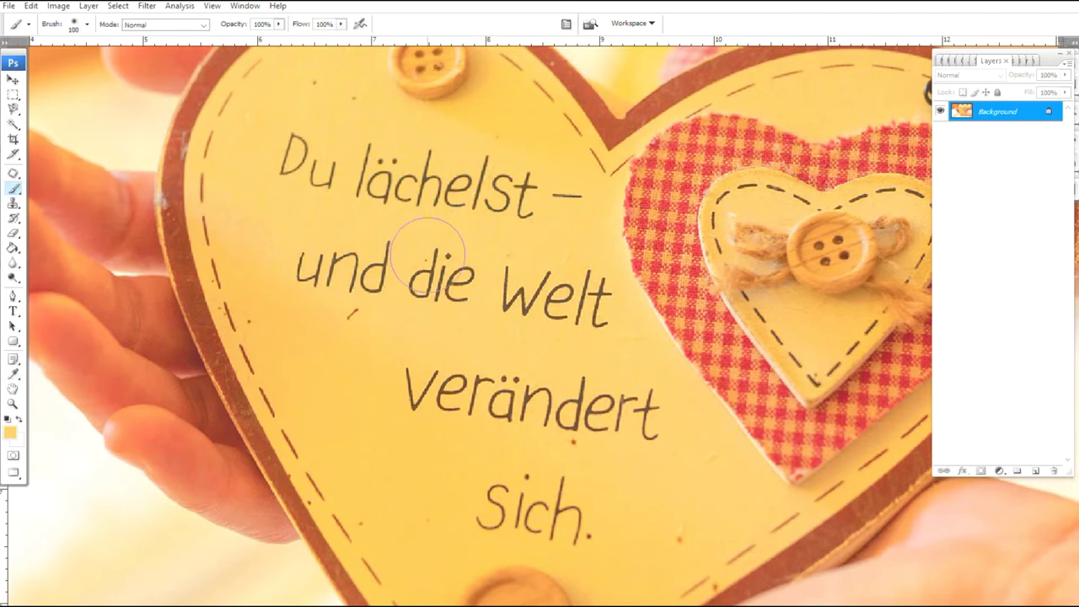
{"action": "scroll", "coordinate": [451, 290], "scroll_direction": "up", "scroll_amount": 2}
{"action": "mouse_move", "coordinate": [458, 296]}
{"action": "left_mouse_down"}
{"action": "mouse_move", "coordinate": [414, 292]}
{"action": "mouse_move", "coordinate": [510, 316]}
{"action": "mouse_move", "coordinate": [619, 311]}
{"action": "mouse_move", "coordinate": [618, 346]}
{"action": "left_mouse_up"}
- Resample the nearby yellow and brush over the remaining words 'und', 'Du lächelst –', 'verändert' and 'sich.' on the heart
{"action": "left_click", "coordinate": [15, 375]}
{"action": "key", "text": "b"}
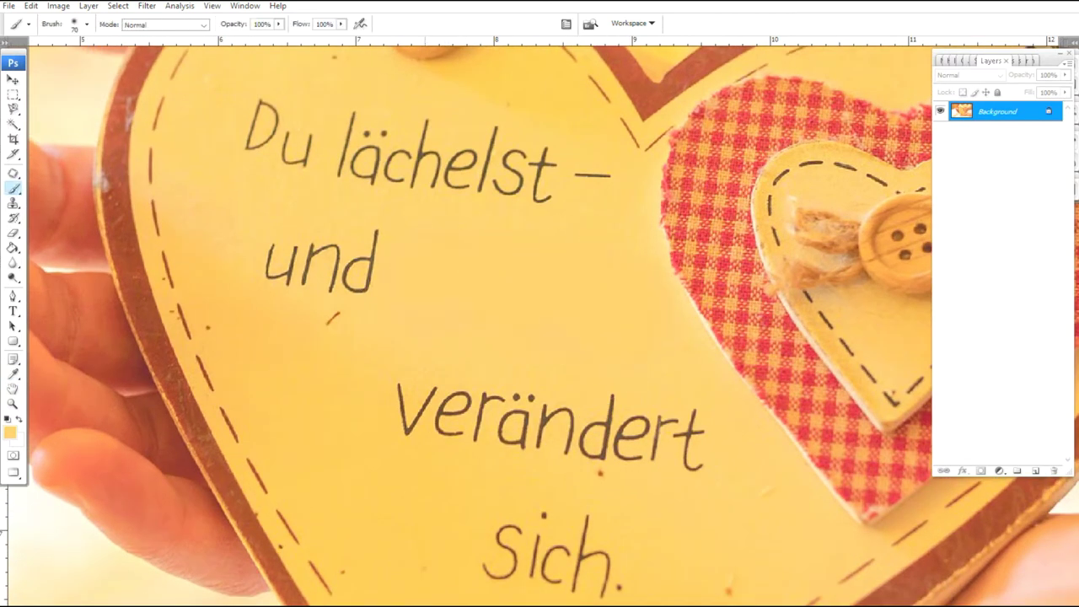
{"action": "left_click_drag", "start_coordinate": [364, 262], "coordinate": [282, 268]}
{"action": "mouse_move", "coordinate": [263, 109]}
{"action": "left_mouse_down"}
{"action": "mouse_move", "coordinate": [244, 131]}
{"action": "mouse_move", "coordinate": [523, 163]}
{"action": "mouse_move", "coordinate": [543, 178]}
{"action": "left_mouse_up"}
{"action": "left_click_drag", "start_coordinate": [510, 422], "coordinate": [502, 183]}
{"action": "mouse_move", "coordinate": [403, 160]}
{"action": "left_mouse_down"}
{"action": "mouse_move", "coordinate": [409, 200]}
{"action": "mouse_move", "coordinate": [563, 178]}
{"action": "mouse_move", "coordinate": [593, 217]}
{"action": "left_mouse_up"}
{"action": "mouse_move", "coordinate": [593, 218]}
{"action": "left_mouse_down"}
{"action": "mouse_move", "coordinate": [635, 263]}
{"action": "mouse_move", "coordinate": [665, 257]}
{"action": "mouse_move", "coordinate": [660, 232]}
{"action": "mouse_move", "coordinate": [695, 257]}
{"action": "mouse_move", "coordinate": [640, 280]}
{"action": "mouse_move", "coordinate": [600, 379]}
{"action": "mouse_move", "coordinate": [624, 374]}
{"action": "mouse_move", "coordinate": [536, 368]}
{"action": "mouse_move", "coordinate": [566, 345]}
{"action": "left_mouse_up"}
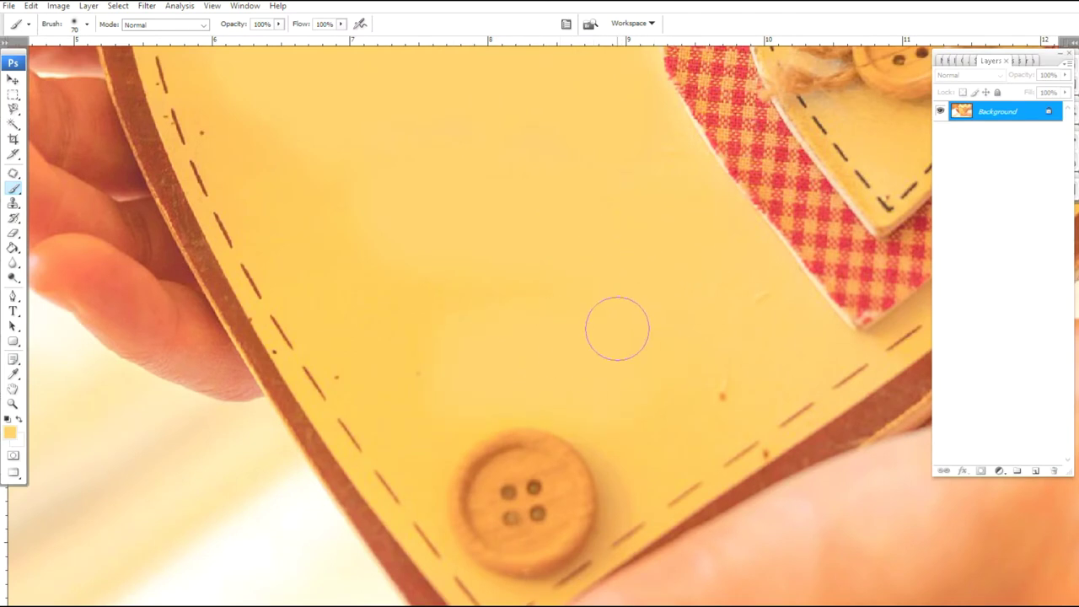
{"action": "key", "text": "i"}
{"action": "key", "text": "b"}
- Hide the panels to check the whole retouched photo, and open the image heart-3552159_1920 from the desktop
{"action": "key", "text": "ctrl+0"}
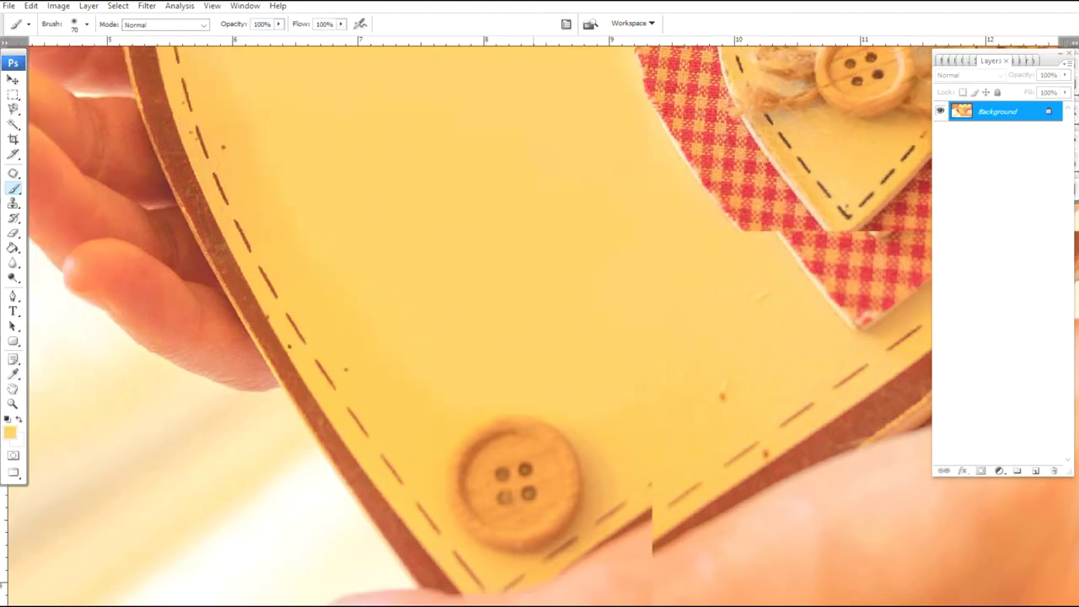
{"action": "key", "text": "Tab"}
{"action": "left_click_drag", "start_coordinate": [600, 351], "coordinate": [590, 305]}
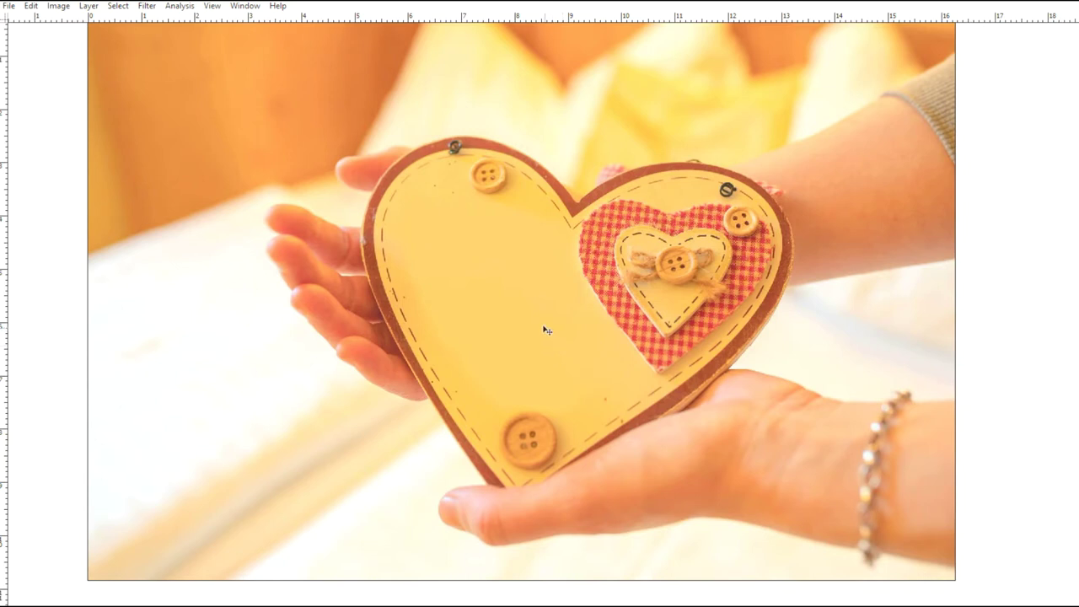
{"action": "left_click_drag", "start_coordinate": [534, 301], "coordinate": [532, 326]}
{"action": "scroll", "coordinate": [532, 325], "scroll_direction": "down", "scroll_amount": 2}
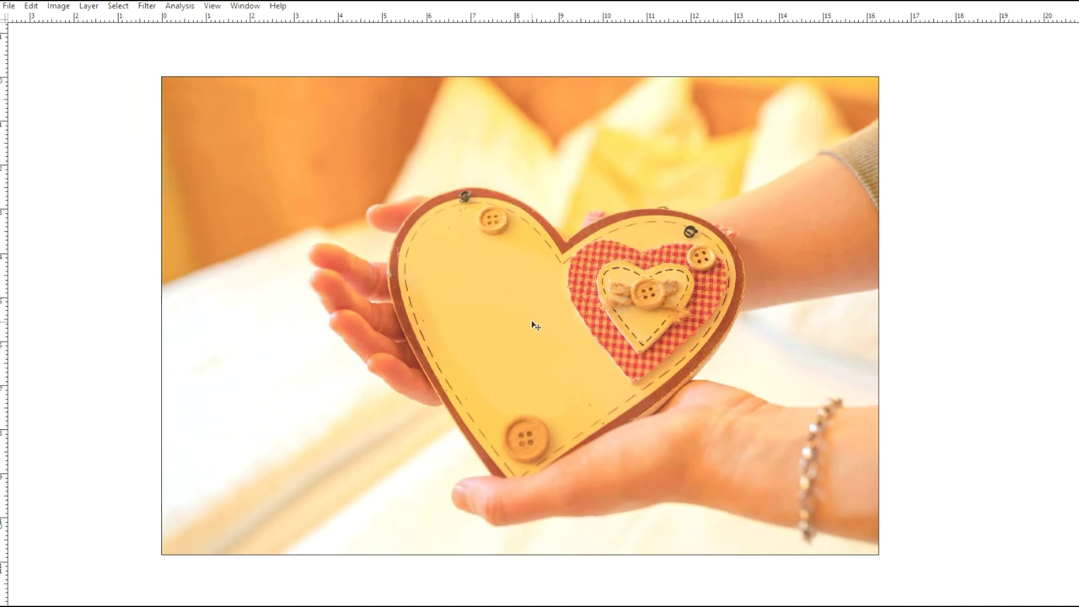
{"action": "left_click", "coordinate": [10, 6]}
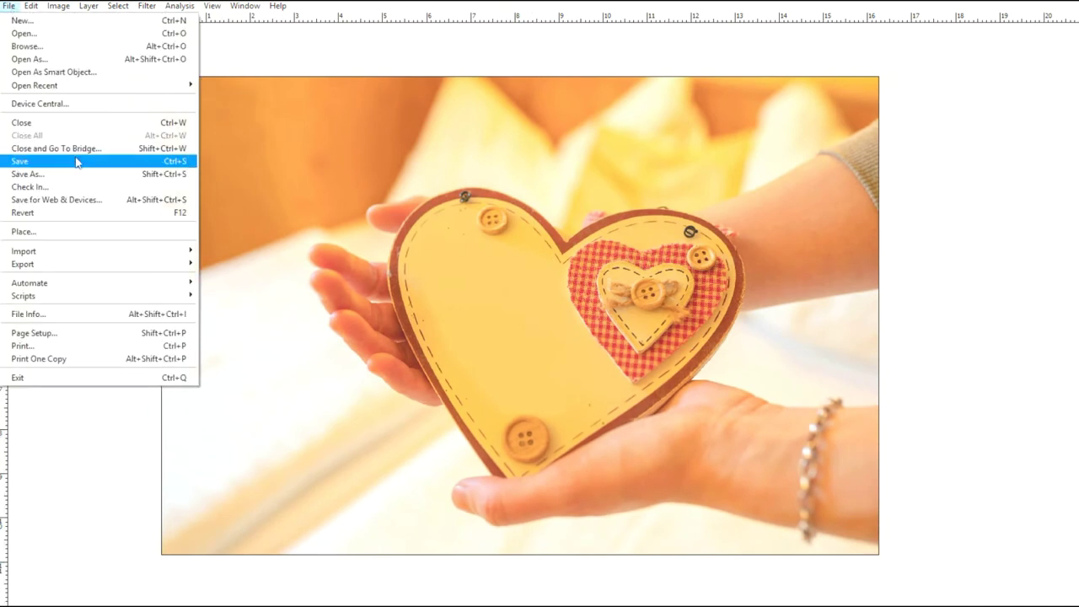
{"action": "left_click", "coordinate": [51, 33]}
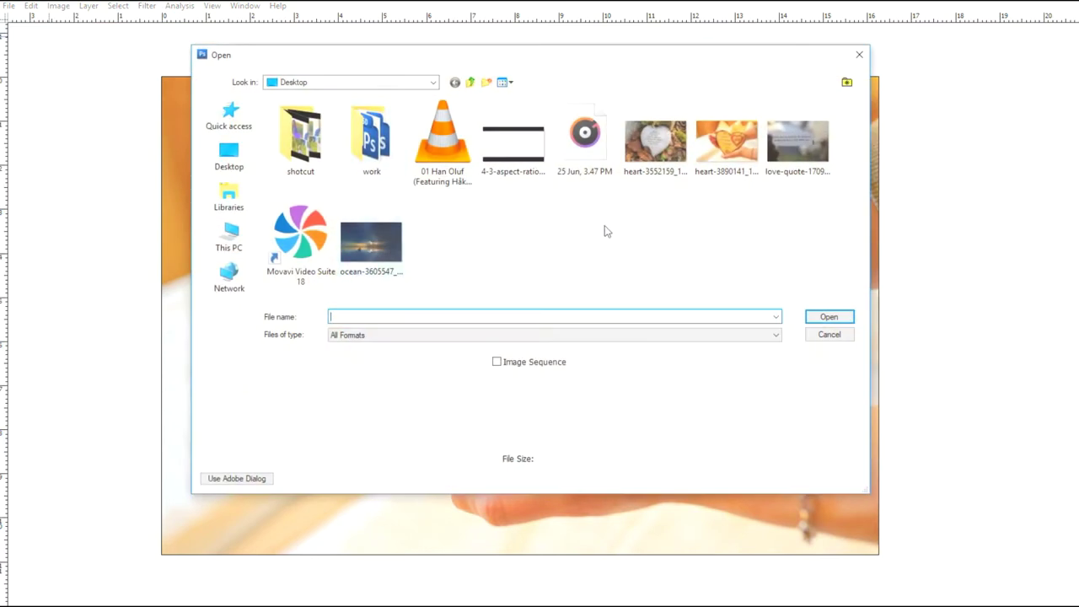
{"action": "left_click", "coordinate": [669, 150]}
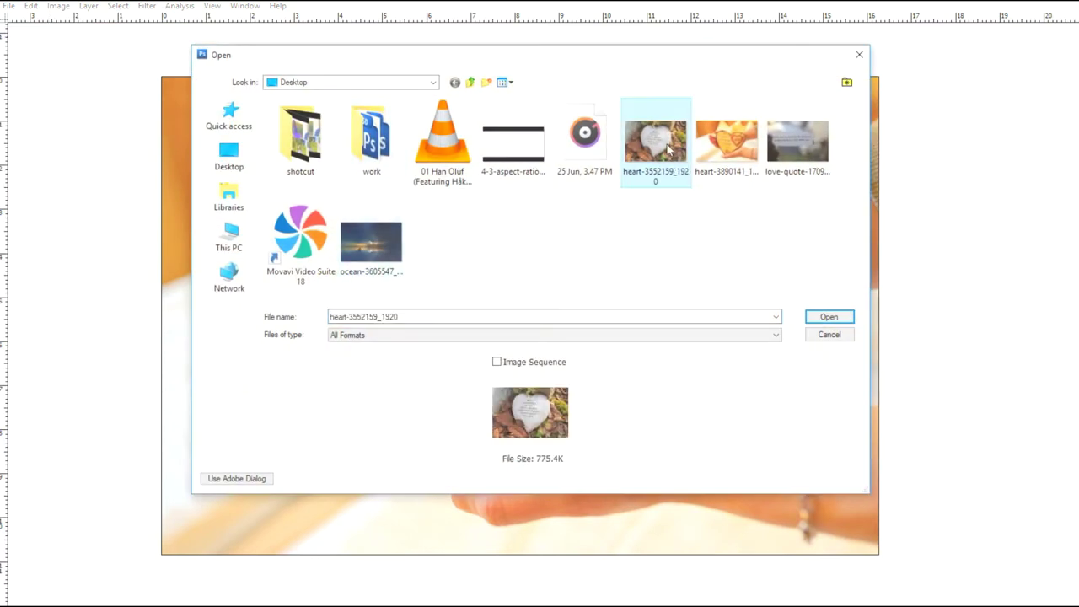
{"action": "left_click", "coordinate": [826, 319]}
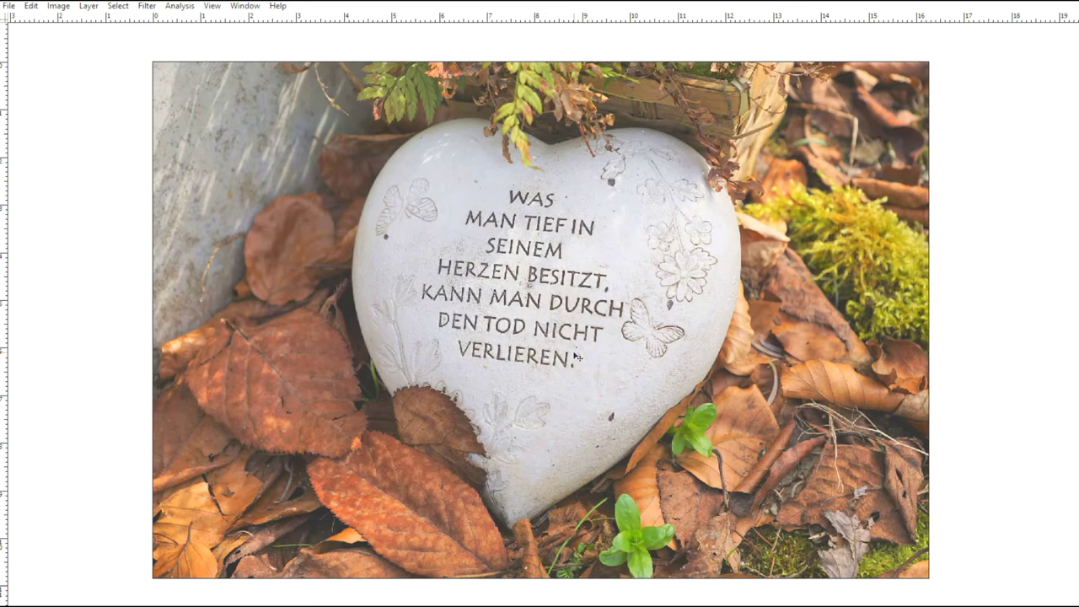
- Try to cover the stone heart's engraved text by brushing over it with a light grey sampled beside the lettering
{"action": "scroll", "coordinate": [577, 357], "scroll_direction": "up", "scroll_amount": 3}
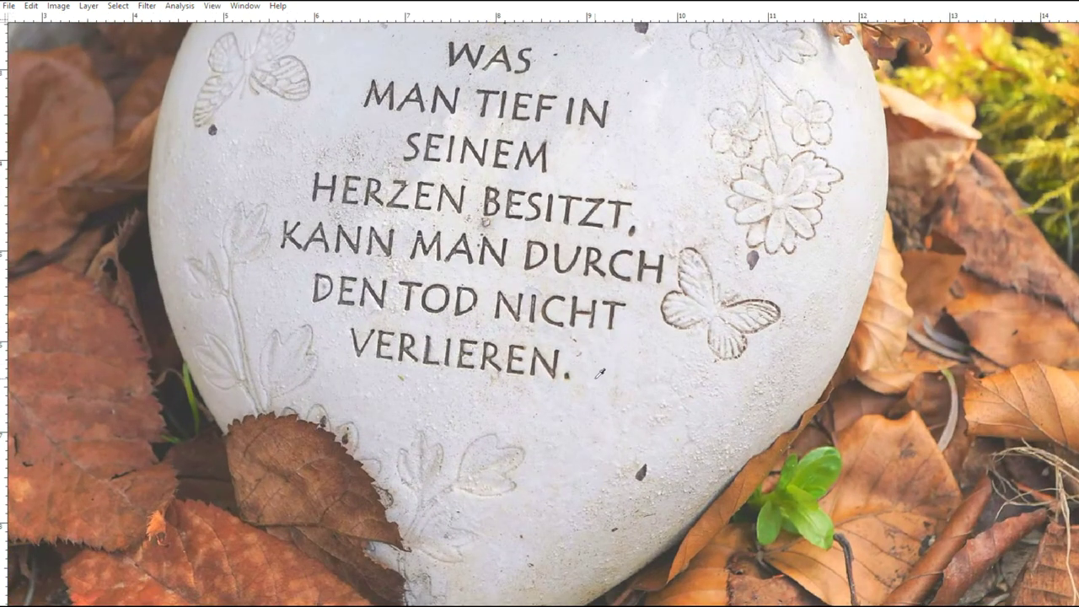
{"action": "key", "text": "Tab"}
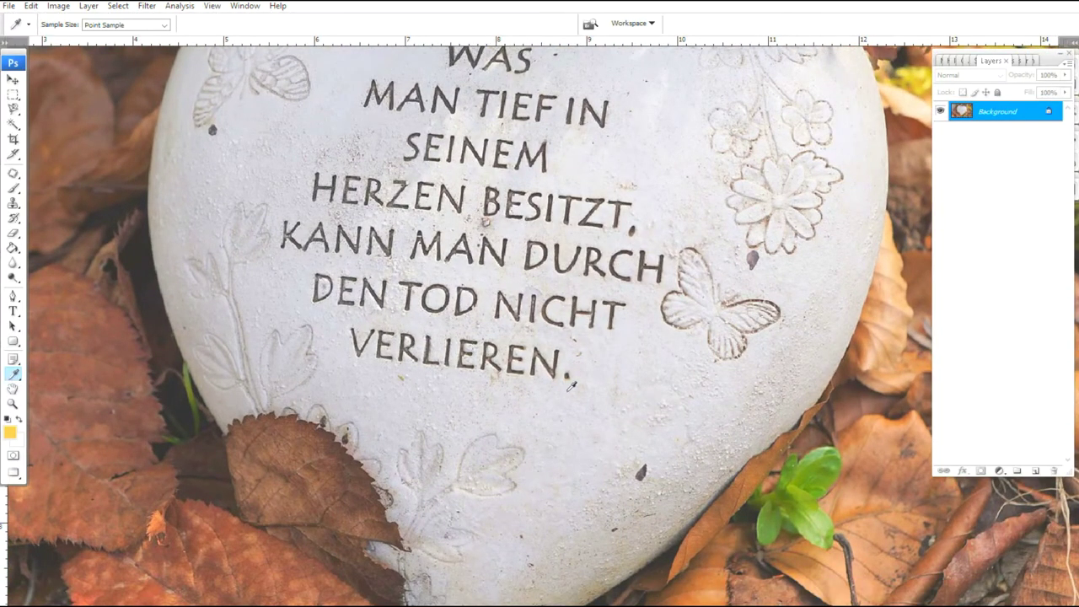
{"action": "left_click", "coordinate": [597, 362]}
{"action": "left_click", "coordinate": [14, 187]}
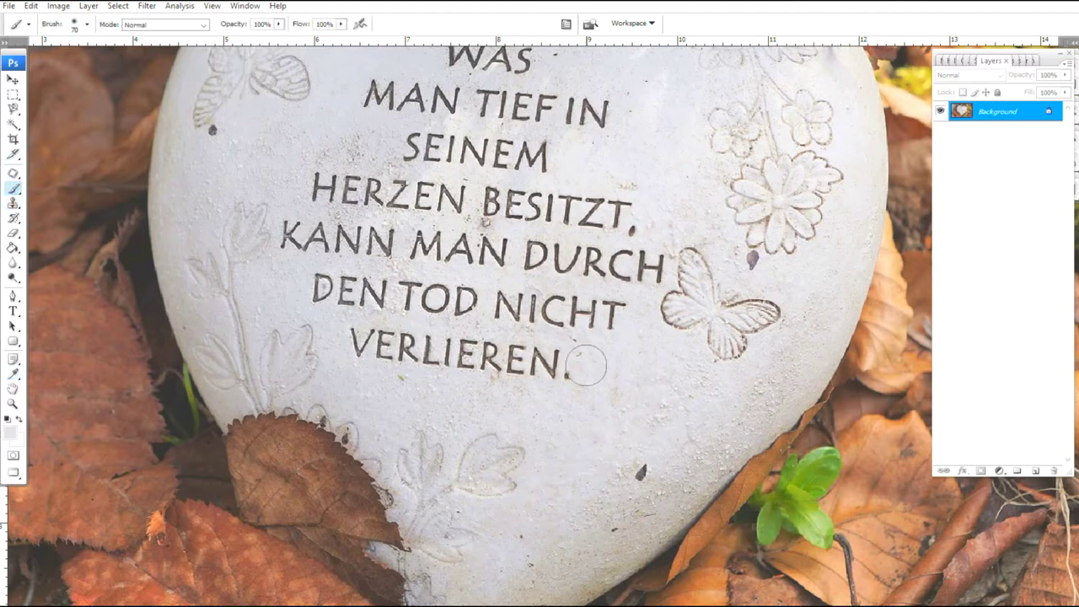
{"action": "mouse_move", "coordinate": [586, 365]}
{"action": "left_mouse_down"}
{"action": "mouse_move", "coordinate": [531, 367]}
{"action": "mouse_move", "coordinate": [567, 378]}
{"action": "mouse_move", "coordinate": [554, 363]}
{"action": "mouse_move", "coordinate": [385, 343]}
{"action": "mouse_move", "coordinate": [390, 362]}
{"action": "mouse_move", "coordinate": [582, 319]}
{"action": "mouse_move", "coordinate": [615, 304]}
{"action": "mouse_move", "coordinate": [645, 254]}
{"action": "mouse_move", "coordinate": [322, 185]}
{"action": "mouse_move", "coordinate": [466, 171]}
{"action": "mouse_move", "coordinate": [453, 71]}
{"action": "mouse_move", "coordinate": [564, 180]}
{"action": "left_mouse_up"}
- Inspect the flat grey paint on the stone heart and undo the brush painting over the engraved text
{"action": "key", "text": "ctrl+minus"}
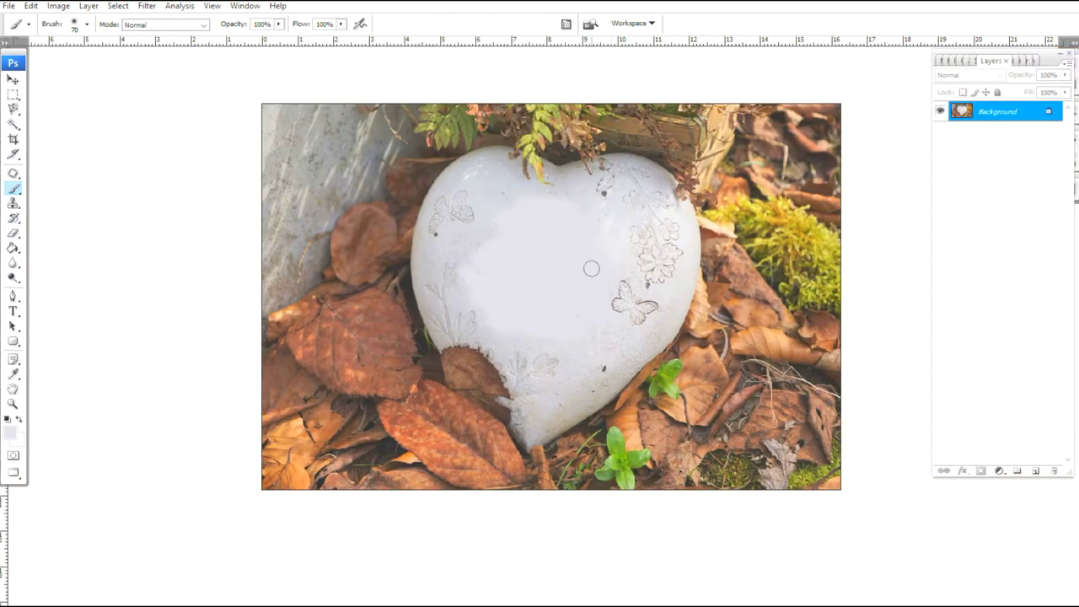
{"action": "key", "text": "ctrl+plus"}
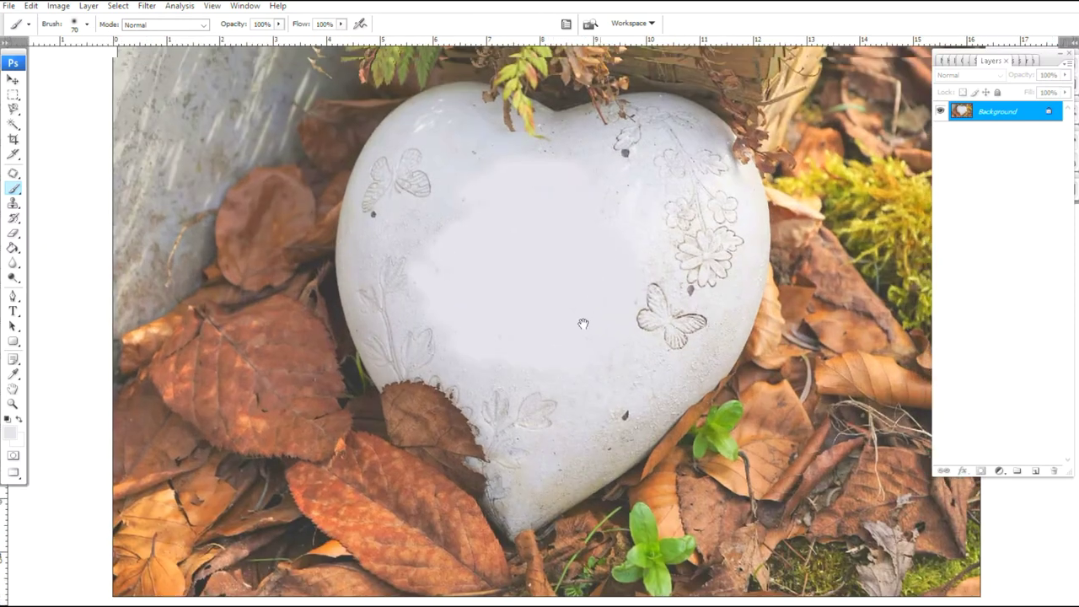
{"action": "key", "text": "ctrl+plus"}
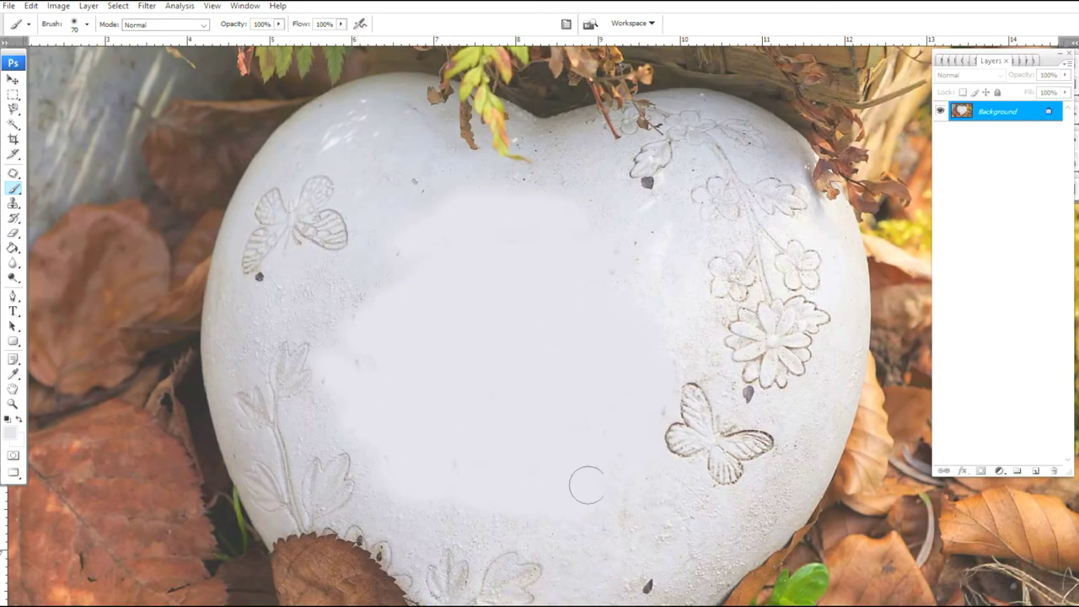
{"action": "key", "text": "ctrl+plus"}
{"action": "key", "text": "ctrl+minus"}
{"action": "key", "text": "ctrl+minus"}
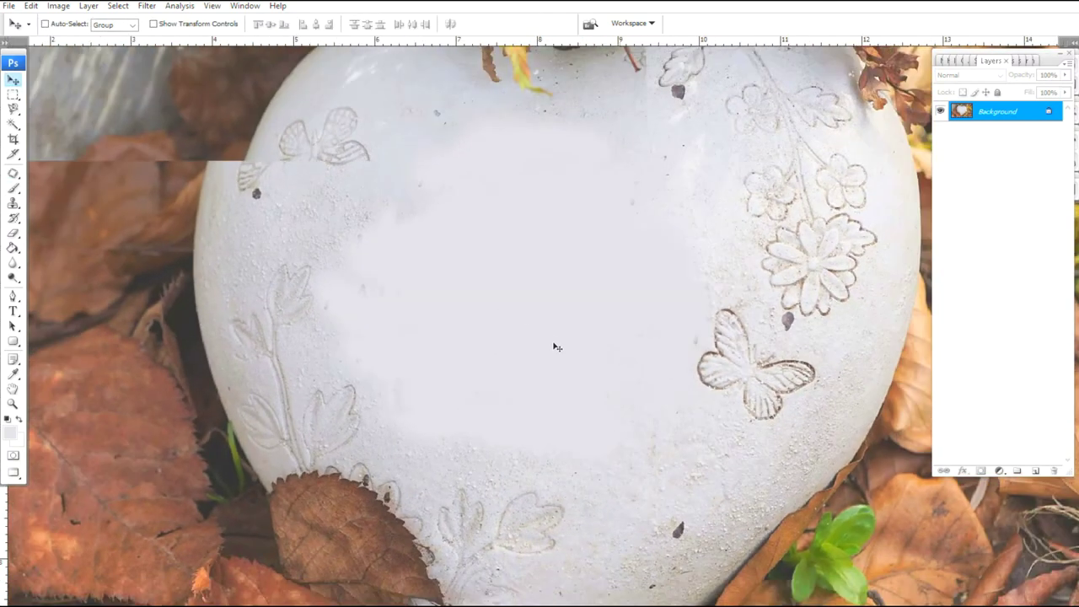
{"action": "key", "text": "ctrl+minus"}
{"action": "key", "text": "ctrl+z"}
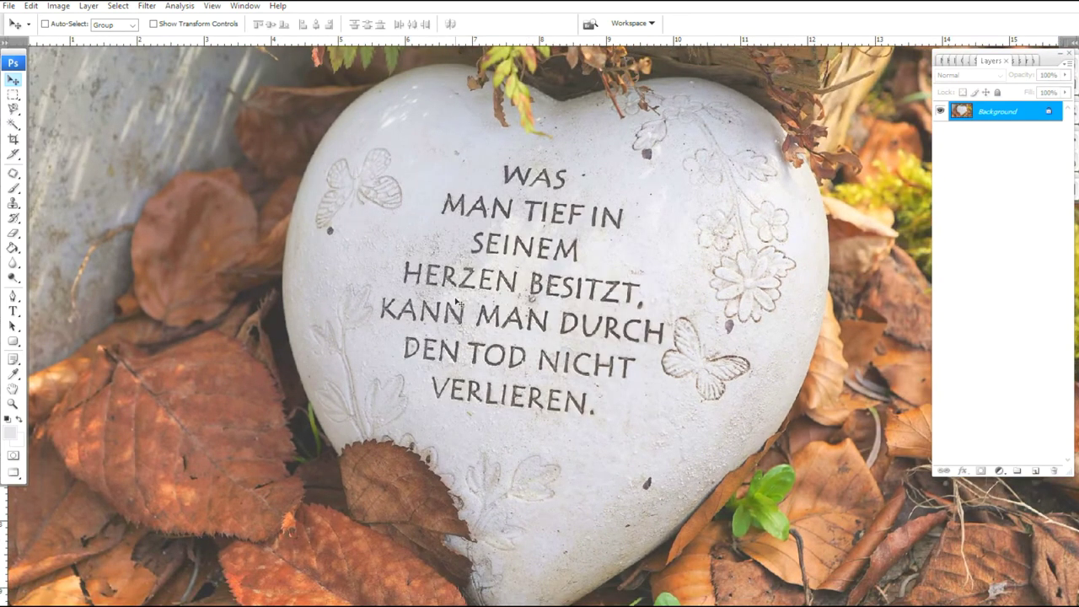
- Switch to the Clone Stamp tool and set its brush size to 99 px
{"action": "left_click", "coordinate": [13, 204]}
{"action": "scroll", "coordinate": [577, 320], "scroll_direction": "up", "scroll_amount": 1}
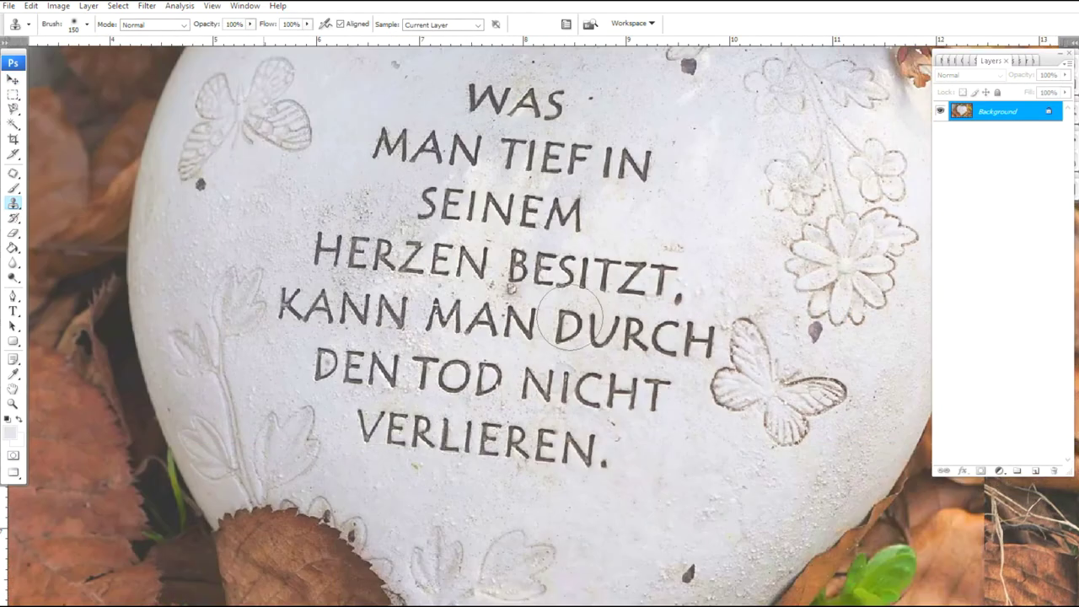
{"action": "key", "text": "Tab"}
{"action": "scroll", "coordinate": [636, 268], "scroll_direction": "up", "scroll_amount": 1}
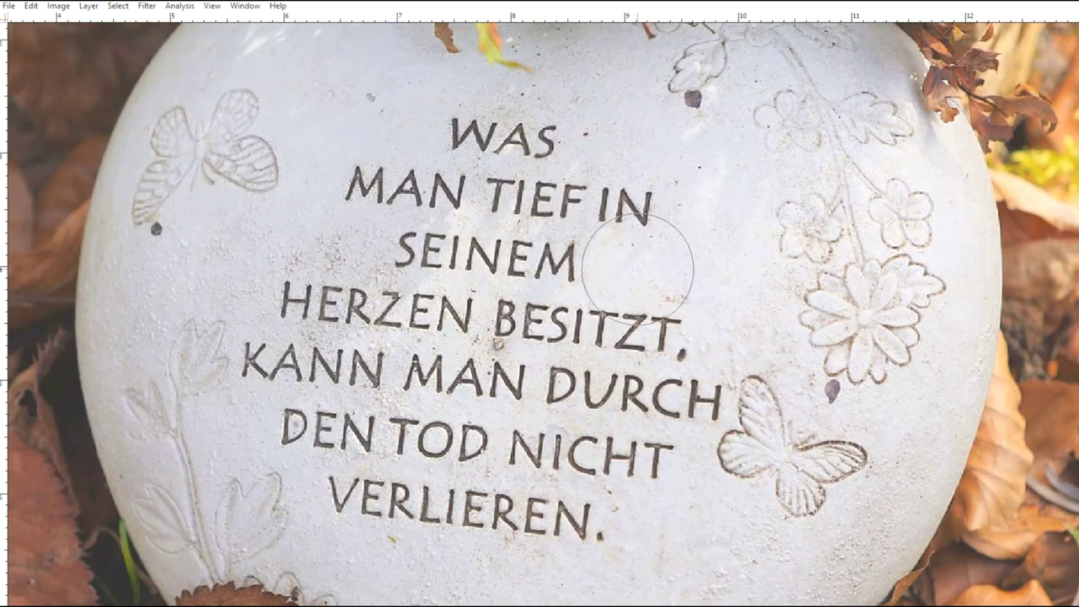
{"action": "key", "text": "Tab"}
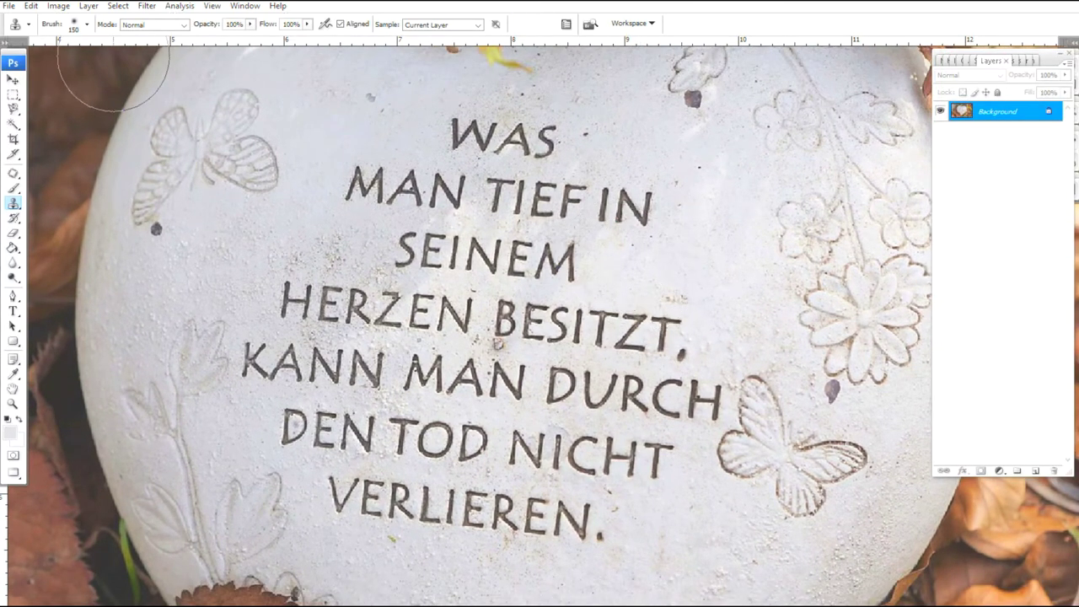
{"action": "left_click", "coordinate": [87, 24]}
{"action": "left_click_drag", "start_coordinate": [96, 62], "coordinate": [81, 66]}
{"action": "left_click", "coordinate": [693, 268]}
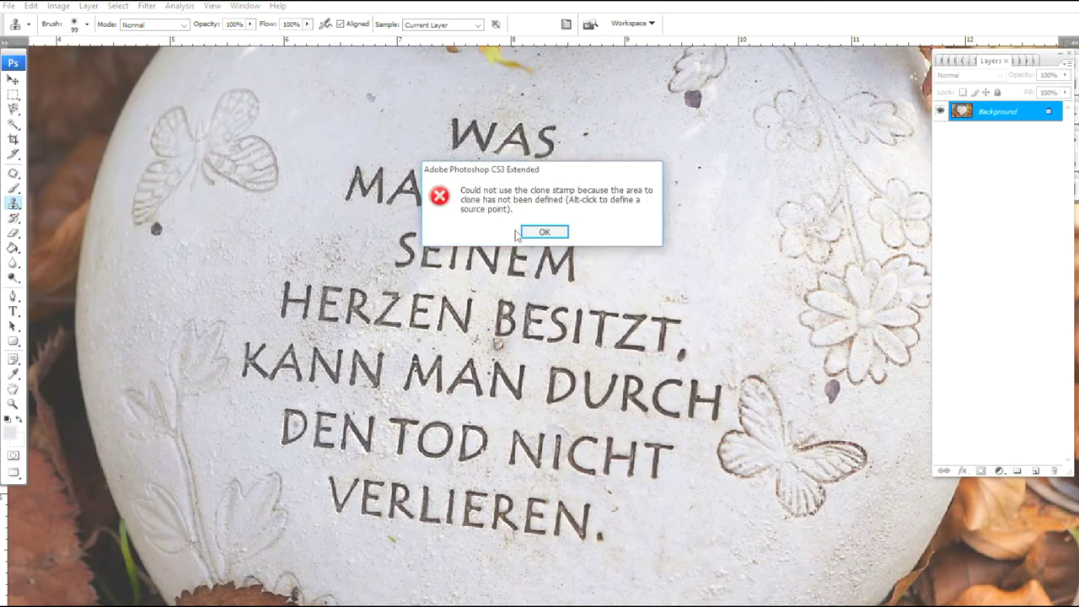
{"action": "left_click", "coordinate": [523, 233]}
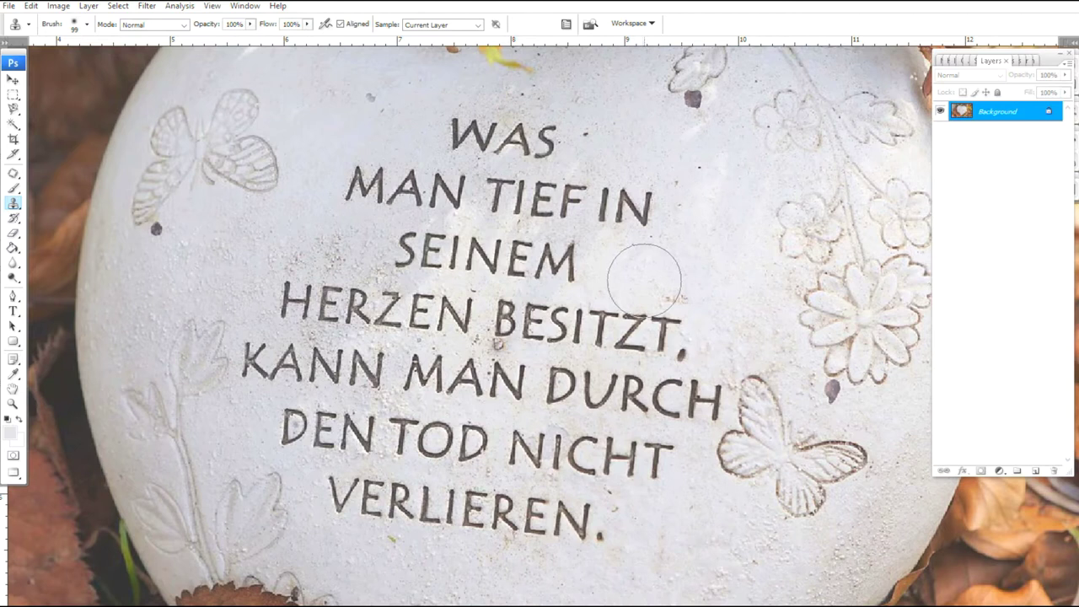
- Clone clean stone texture over the words 'TIEF IN' in the second line of the engraving
{"action": "scroll", "coordinate": [699, 253], "scroll_direction": "up", "scroll_amount": 1}
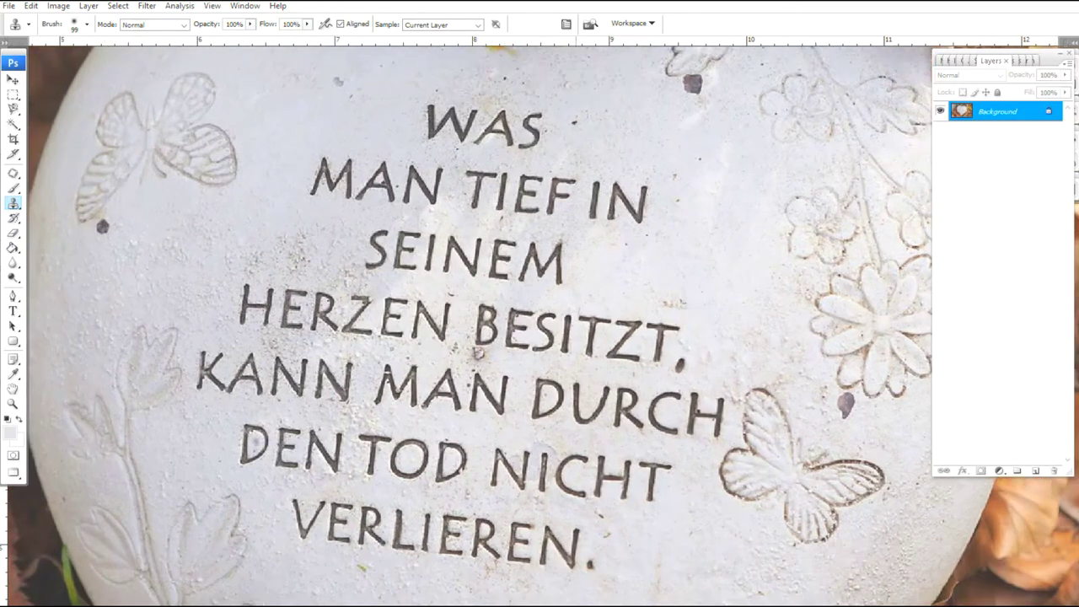
{"action": "scroll", "coordinate": [699, 244], "scroll_direction": "up", "scroll_amount": 1}
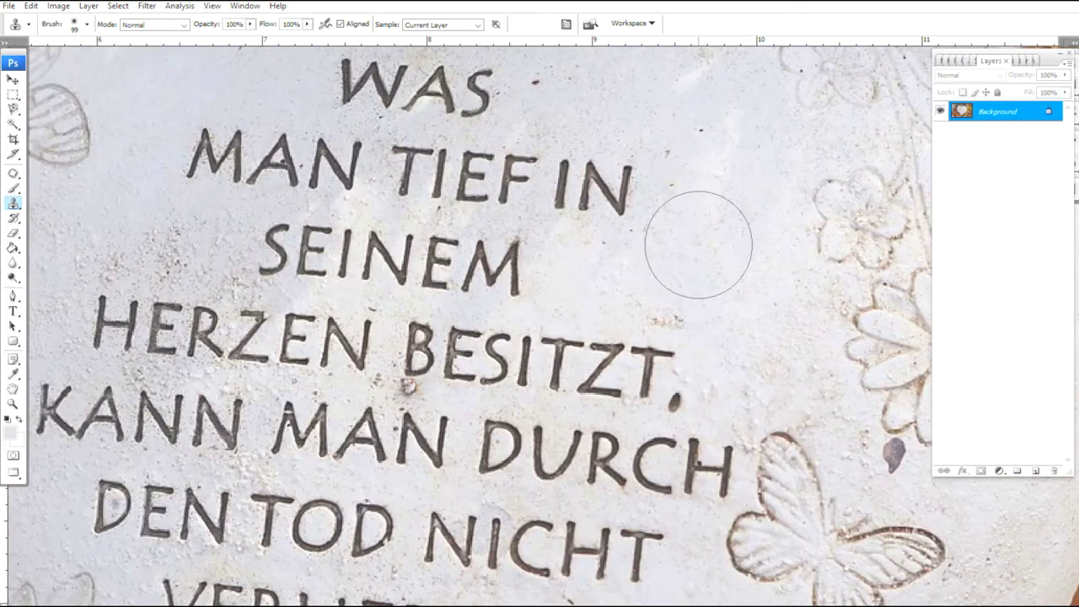
{"action": "left_click", "coordinate": [618, 192]}
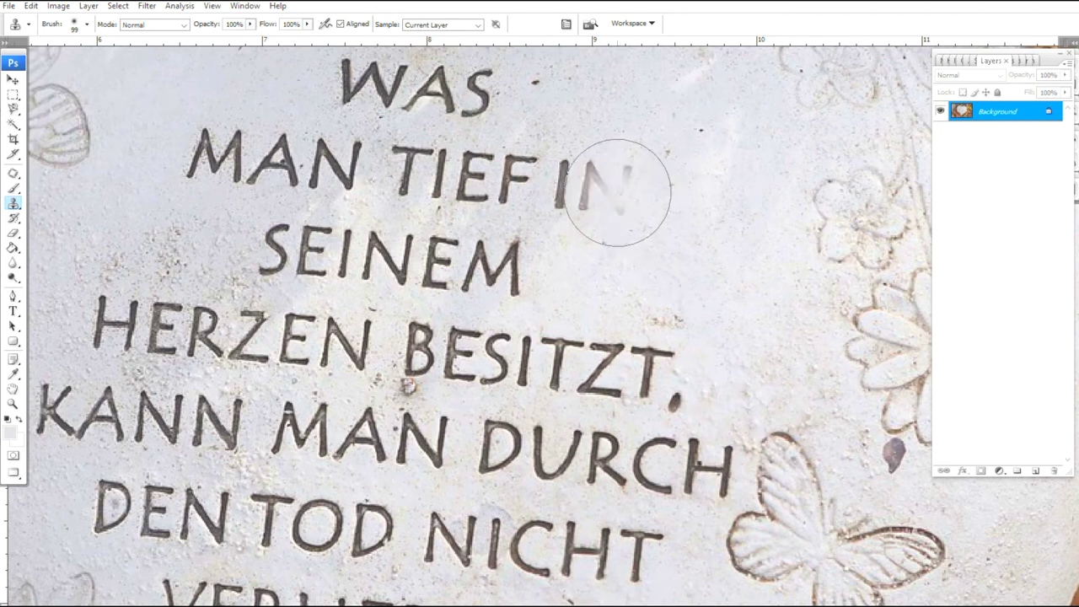
{"action": "mouse_move", "coordinate": [618, 192]}
{"action": "left_mouse_down"}
{"action": "mouse_move", "coordinate": [624, 178]}
{"action": "mouse_move", "coordinate": [613, 198]}
{"action": "left_mouse_up"}
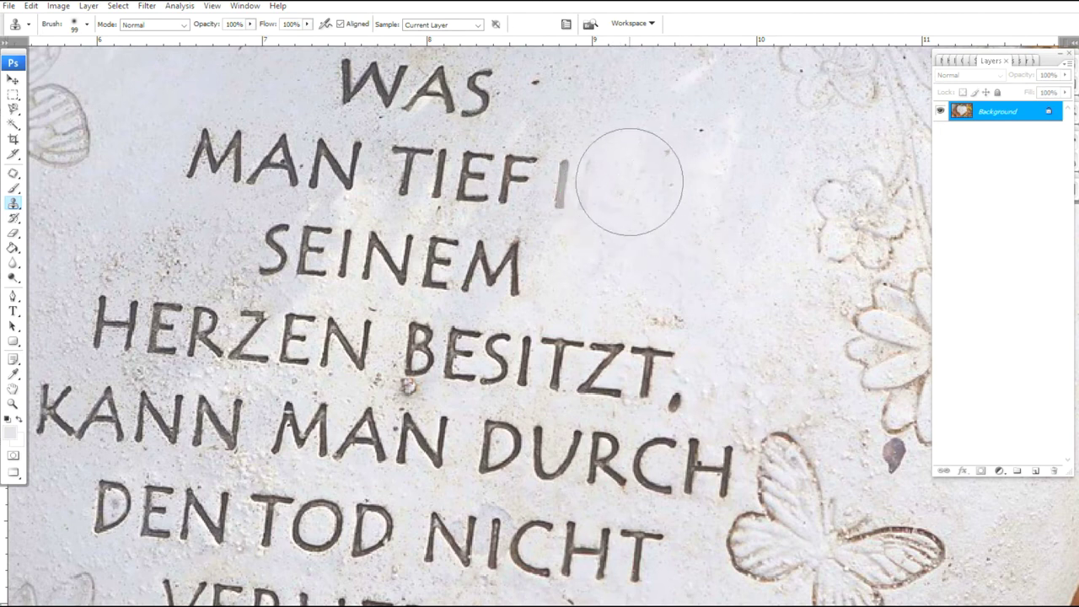
{"action": "mouse_move", "coordinate": [618, 192]}
{"action": "left_mouse_down"}
{"action": "mouse_move", "coordinate": [650, 208]}
{"action": "mouse_move", "coordinate": [558, 182]}
{"action": "mouse_move", "coordinate": [551, 193]}
{"action": "mouse_move", "coordinate": [571, 188]}
{"action": "mouse_move", "coordinate": [575, 198]}
{"action": "mouse_move", "coordinate": [486, 181]}
{"action": "mouse_move", "coordinate": [525, 169]}
{"action": "mouse_move", "coordinate": [454, 193]}
{"action": "mouse_move", "coordinate": [445, 167]}
{"action": "left_mouse_up"}
{"action": "left_click", "coordinate": [655, 203], "text": "alt"}
{"action": "left_click", "coordinate": [640, 173], "text": "alt"}
- Clone blank stone texture from beside the lettering over the words 'WAS' and 'MAN' in the first two lines
{"action": "left_click_drag", "start_coordinate": [655, 176], "coordinate": [674, 322]}
{"action": "left_click", "coordinate": [611, 242], "text": "alt"}
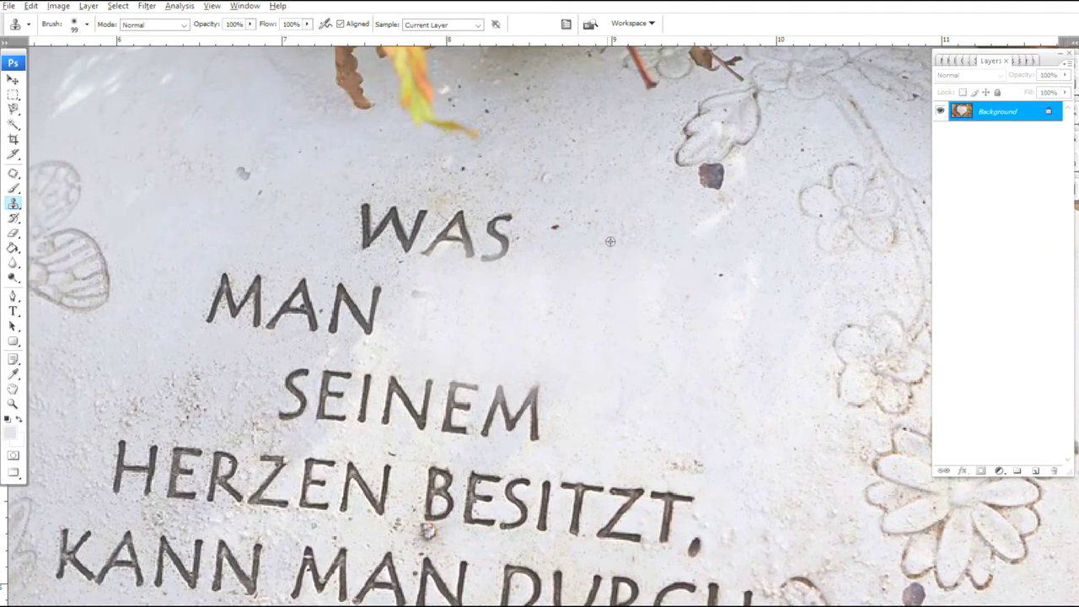
{"action": "mouse_move", "coordinate": [514, 240]}
{"action": "left_mouse_down"}
{"action": "mouse_move", "coordinate": [494, 241]}
{"action": "mouse_move", "coordinate": [534, 241]}
{"action": "mouse_move", "coordinate": [455, 243]}
{"action": "mouse_move", "coordinate": [385, 227]}
{"action": "left_mouse_up"}
{"action": "left_click", "coordinate": [472, 216], "text": "alt"}
{"action": "mouse_move", "coordinate": [357, 310]}
{"action": "left_mouse_down"}
{"action": "mouse_move", "coordinate": [238, 325]}
{"action": "mouse_move", "coordinate": [212, 305]}
{"action": "left_mouse_up"}
- Clone clean stone texture over the words 'WAS', 'MAN', 'SEINEM', 'BESITZT,' and the end of 'HERZEN' in the engraving
{"action": "left_click_drag", "start_coordinate": [590, 472], "coordinate": [555, 331]}
{"action": "mouse_move", "coordinate": [587, 362]}
{"action": "left_mouse_down"}
{"action": "mouse_move", "coordinate": [602, 363]}
{"action": "mouse_move", "coordinate": [514, 362]}
{"action": "left_mouse_up"}
{"action": "left_click_drag", "start_coordinate": [498, 271], "coordinate": [410, 266]}
{"action": "left_click", "coordinate": [703, 157], "text": "alt"}
{"action": "left_click_drag", "start_coordinate": [431, 202], "coordinate": [455, 141]}
{"action": "mouse_move", "coordinate": [468, 362]}
{"action": "left_mouse_down"}
{"action": "mouse_move", "coordinate": [347, 365]}
{"action": "mouse_move", "coordinate": [264, 342]}
{"action": "left_mouse_up"}
{"action": "left_click_drag", "start_coordinate": [226, 239], "coordinate": [272, 256]}
{"action": "left_click", "coordinate": [174, 233], "text": "alt"}
{"action": "left_click_drag", "start_coordinate": [335, 244], "coordinate": [366, 264]}
{"action": "mouse_move", "coordinate": [227, 217]}
{"action": "left_mouse_down"}
{"action": "mouse_move", "coordinate": [319, 213]}
{"action": "mouse_move", "coordinate": [437, 292]}
{"action": "left_mouse_up"}
{"action": "left_click_drag", "start_coordinate": [435, 281], "coordinate": [492, 248]}
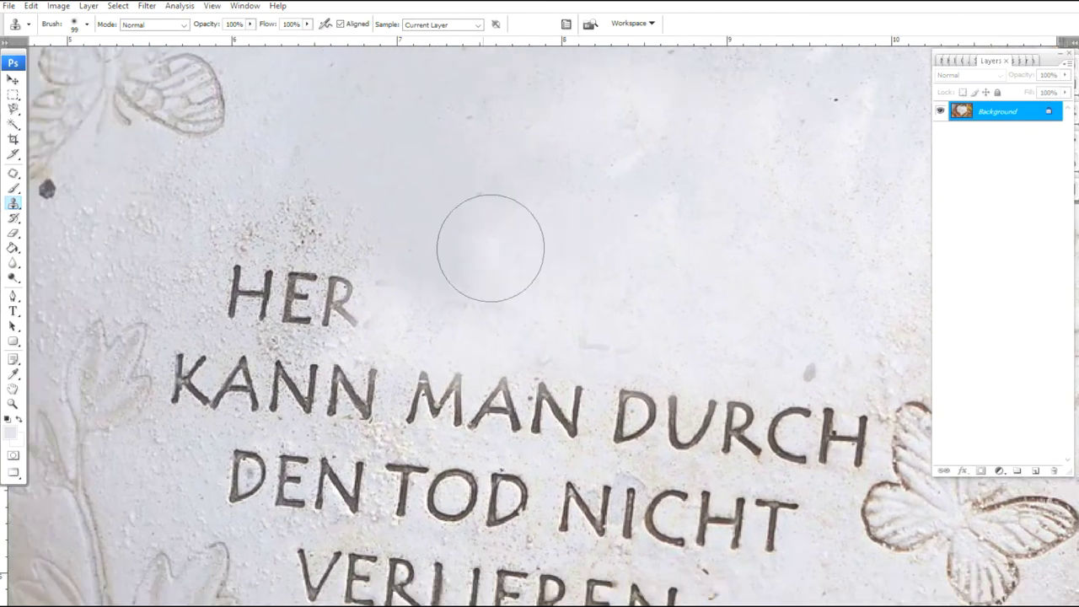
- Clone nearby blank stone texture over the remaining letters 'HER' and the line 'KANN MAN DURCH'
{"action": "left_click", "coordinate": [491, 248], "text": "alt"}
{"action": "mouse_move", "coordinate": [396, 313]}
{"action": "left_mouse_down"}
{"action": "mouse_move", "coordinate": [277, 262]}
{"action": "mouse_move", "coordinate": [363, 199]}
{"action": "left_mouse_up"}
{"action": "left_click", "coordinate": [304, 237], "text": "alt"}
{"action": "mouse_move", "coordinate": [302, 335]}
{"action": "left_mouse_down"}
{"action": "mouse_move", "coordinate": [474, 346]}
{"action": "mouse_move", "coordinate": [482, 326]}
{"action": "mouse_move", "coordinate": [607, 354]}
{"action": "mouse_move", "coordinate": [463, 295]}
{"action": "left_mouse_up"}
{"action": "left_click_drag", "start_coordinate": [421, 224], "coordinate": [510, 220]}
{"action": "left_click", "coordinate": [530, 221], "text": "alt"}
{"action": "mouse_move", "coordinate": [575, 310]}
{"action": "left_mouse_down"}
{"action": "mouse_move", "coordinate": [784, 317]}
{"action": "mouse_move", "coordinate": [754, 298]}
{"action": "left_mouse_up"}
{"action": "left_click_drag", "start_coordinate": [758, 338], "coordinate": [752, 201]}
- Clone stone texture over 'NICHT' and the end of 'VERLIEREN.', enlarging the Clone Stamp brush to 150 px on the way
{"action": "key", "text": "]"}
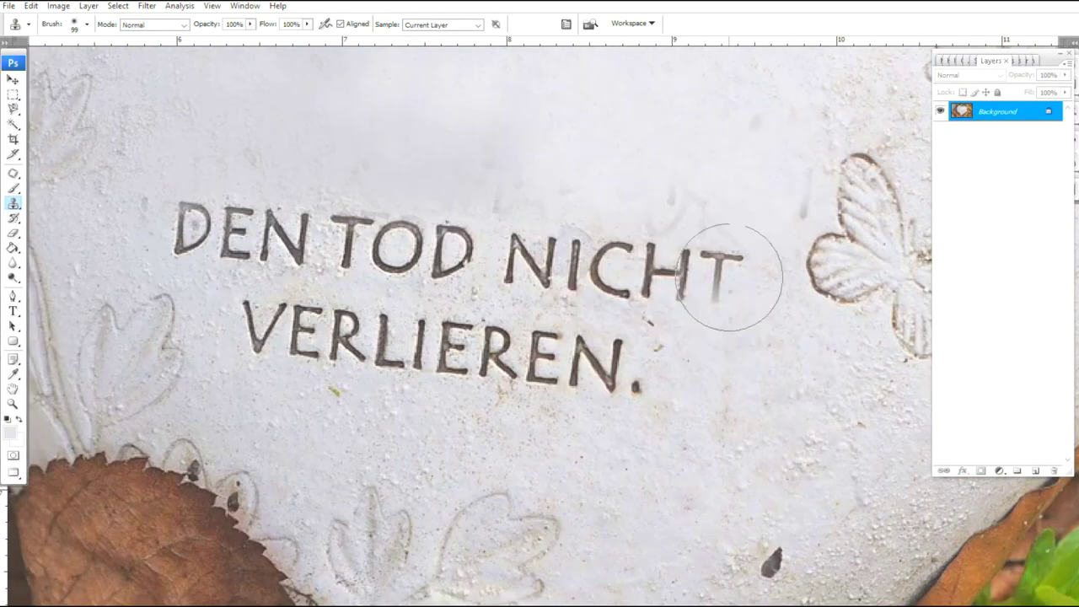
{"action": "left_click_drag", "start_coordinate": [730, 278], "coordinate": [637, 277]}
{"action": "left_click_drag", "start_coordinate": [805, 177], "coordinate": [782, 160]}
{"action": "left_click_drag", "start_coordinate": [644, 265], "coordinate": [561, 258]}
{"action": "left_click_drag", "start_coordinate": [623, 364], "coordinate": [731, 403]}
{"action": "left_click", "coordinate": [704, 398], "text": "alt"}
{"action": "key", "text": "]"}
{"action": "key", "text": "]"}
{"action": "mouse_move", "coordinate": [552, 337]}
{"action": "left_mouse_down"}
{"action": "mouse_move", "coordinate": [551, 271]}
{"action": "mouse_move", "coordinate": [429, 298]}
{"action": "left_mouse_up"}
- Clone blank stone texture over the remaining letters of 'DEN TOD' and 'VERLIEREN', undoing the misplaced stamp made along the way
{"action": "left_click", "coordinate": [667, 381], "text": "alt"}
{"action": "left_click", "coordinate": [303, 230]}
{"action": "left_click", "coordinate": [397, 235]}
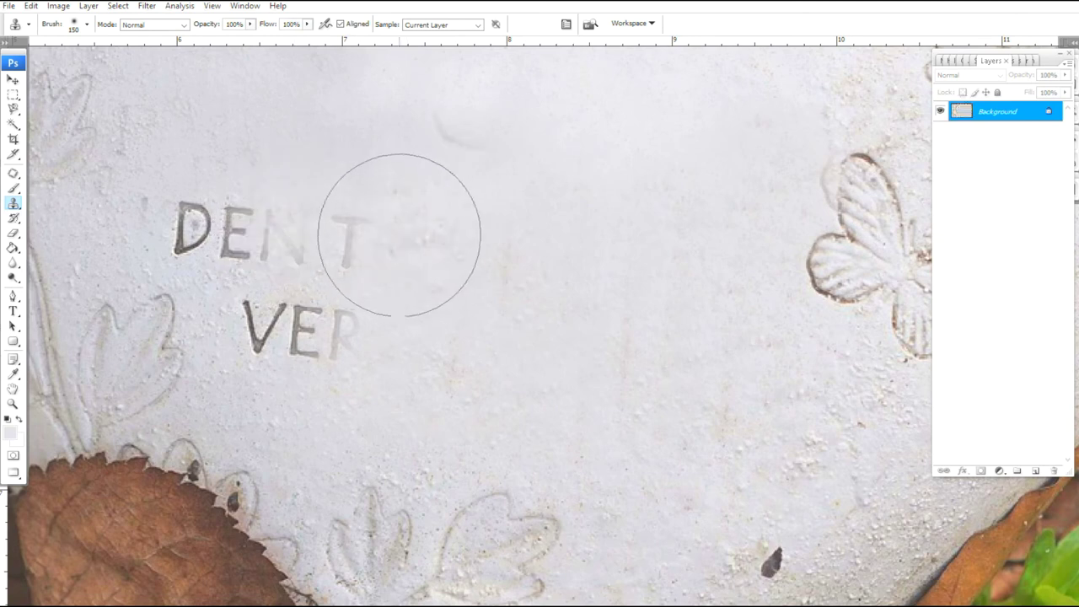
{"action": "key", "text": "ctrl+alt+z"}
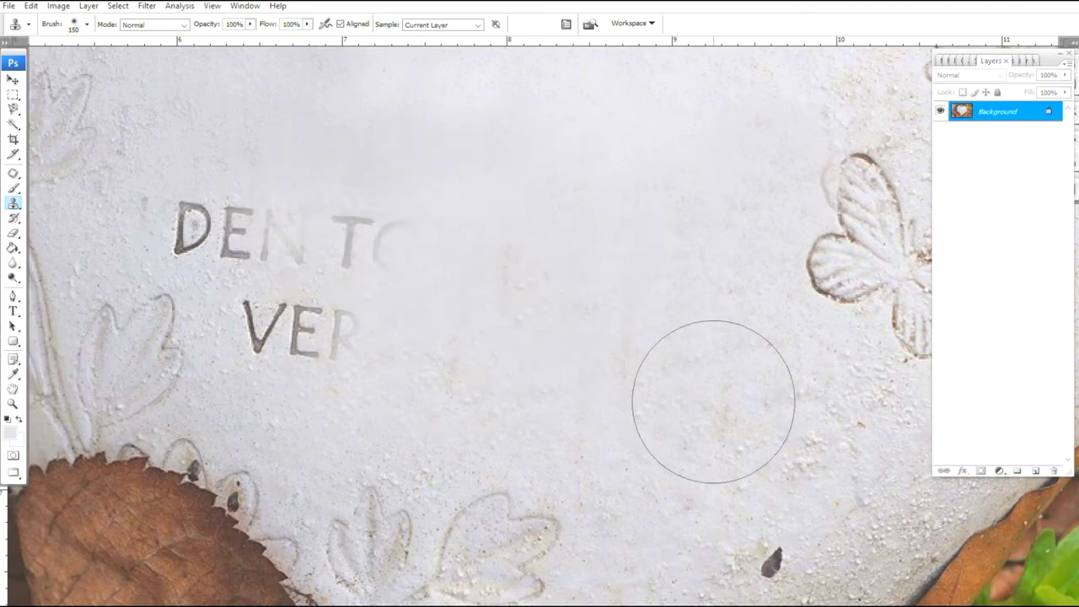
{"action": "left_click", "coordinate": [548, 390], "text": "alt"}
{"action": "left_click_drag", "start_coordinate": [368, 328], "coordinate": [317, 333]}
{"action": "left_click", "coordinate": [663, 382], "text": "alt"}
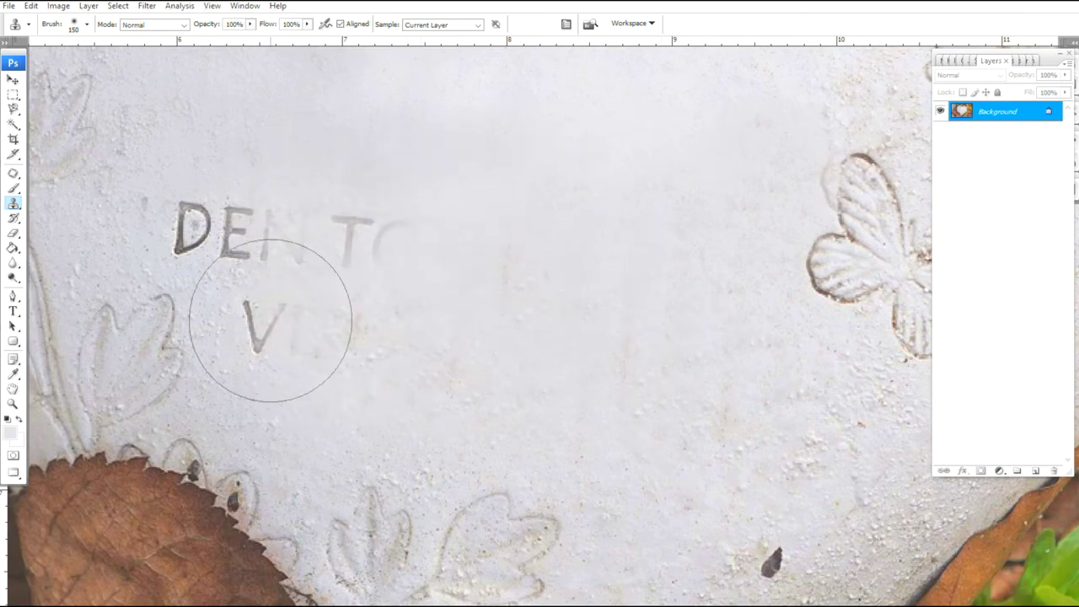
{"action": "left_click", "coordinate": [271, 320]}
{"action": "left_click", "coordinate": [694, 404], "text": "alt"}
{"action": "left_click_drag", "start_coordinate": [335, 244], "coordinate": [309, 223]}
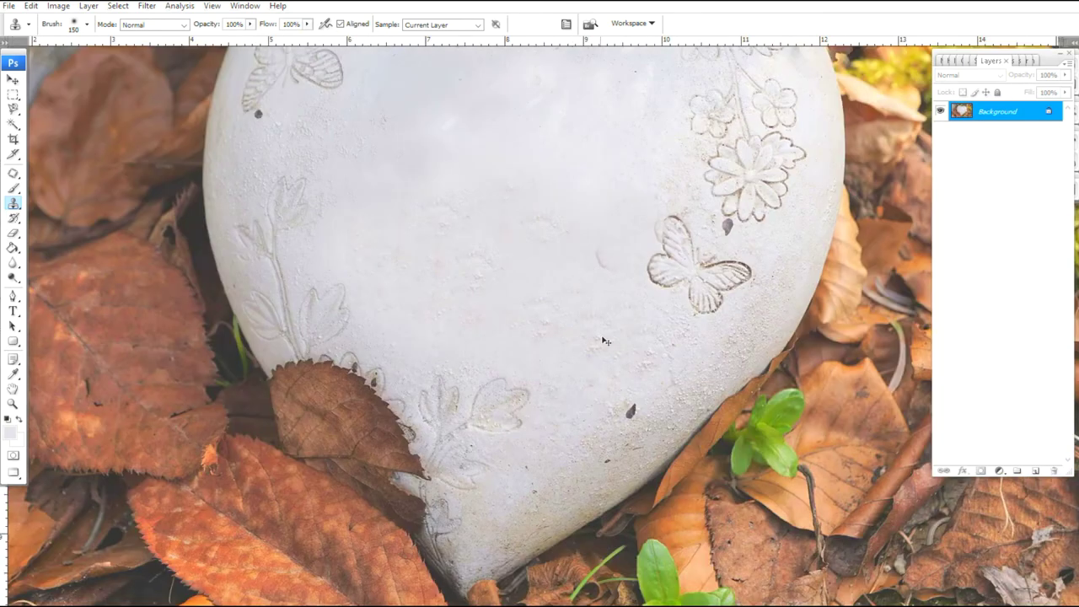
- Switch to the Move tool, hide the panels and inspect the cloned area of the stone heart close up and as a whole
{"action": "key", "text": "ctrl+minus"}
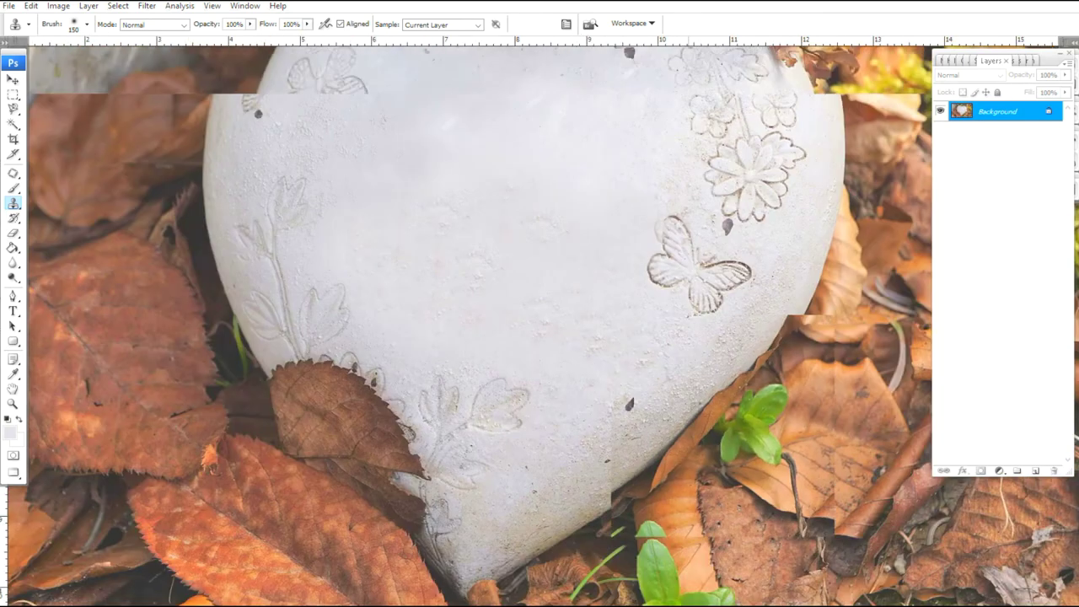
{"action": "left_click_drag", "start_coordinate": [598, 261], "coordinate": [629, 332]}
{"action": "key", "text": "v"}
{"action": "key", "text": "ctrl+plus"}
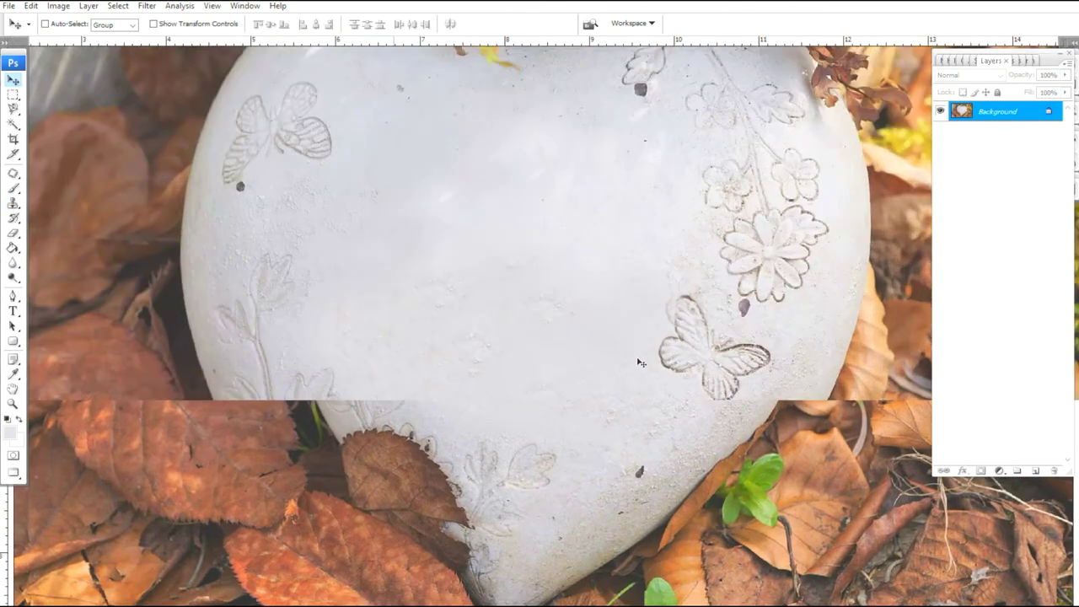
{"action": "key", "text": "Tab"}
{"action": "key", "text": "ctrl+plus"}
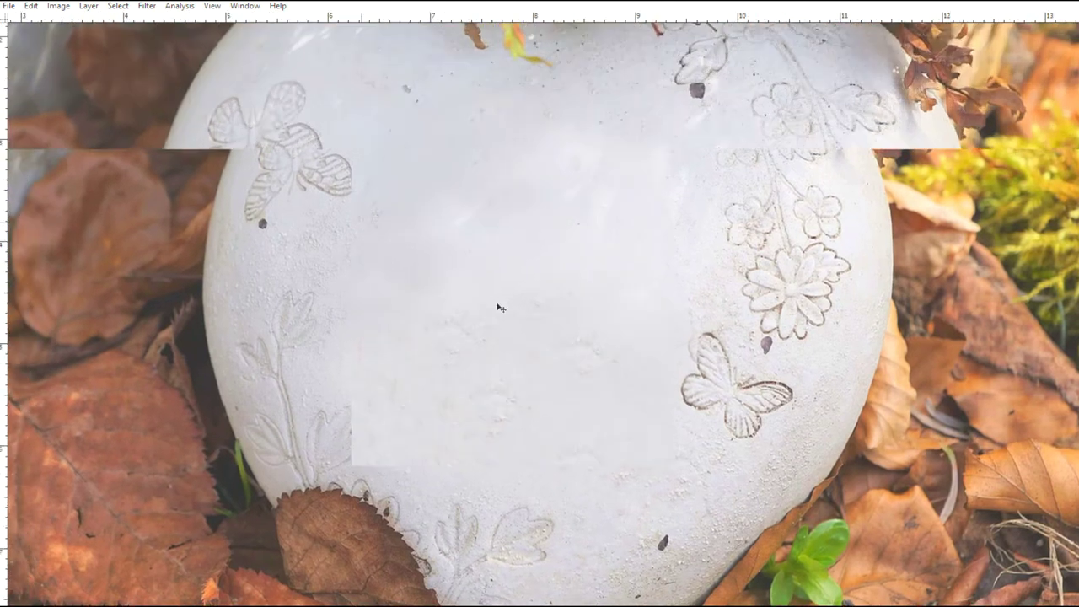
{"action": "key", "text": "ctrl+minus"}
{"action": "key", "text": "ctrl+minus"}
{"action": "key", "text": "ctrl+minus"}
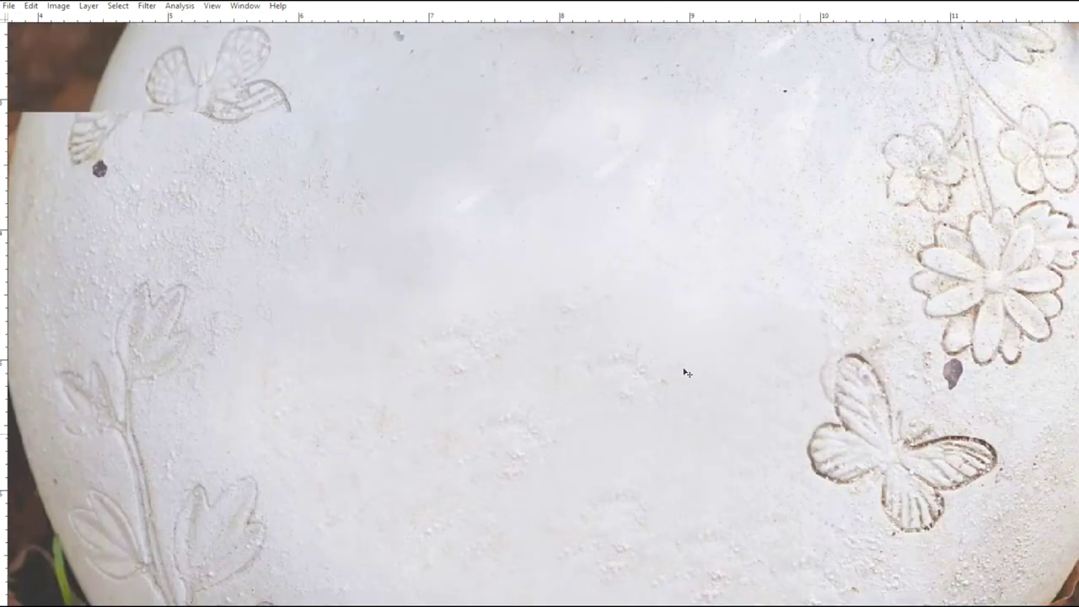
{"action": "key", "text": "ctrl+minus"}
{"action": "key", "text": "ctrl+minus"}
{"action": "key", "text": "ctrl+minus"}
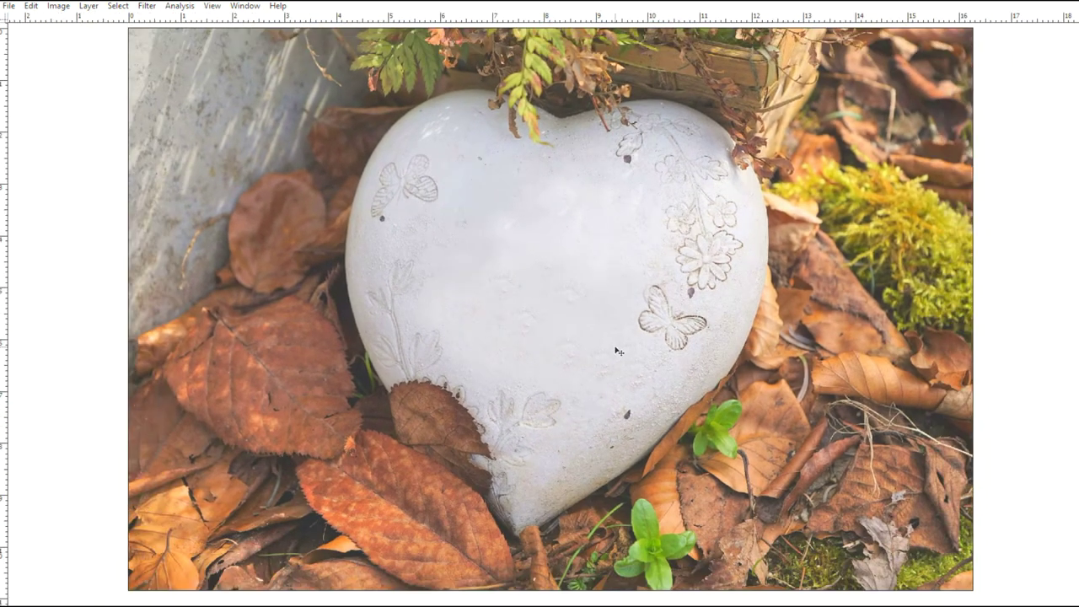
{"action": "key", "text": "ctrl+plus"}
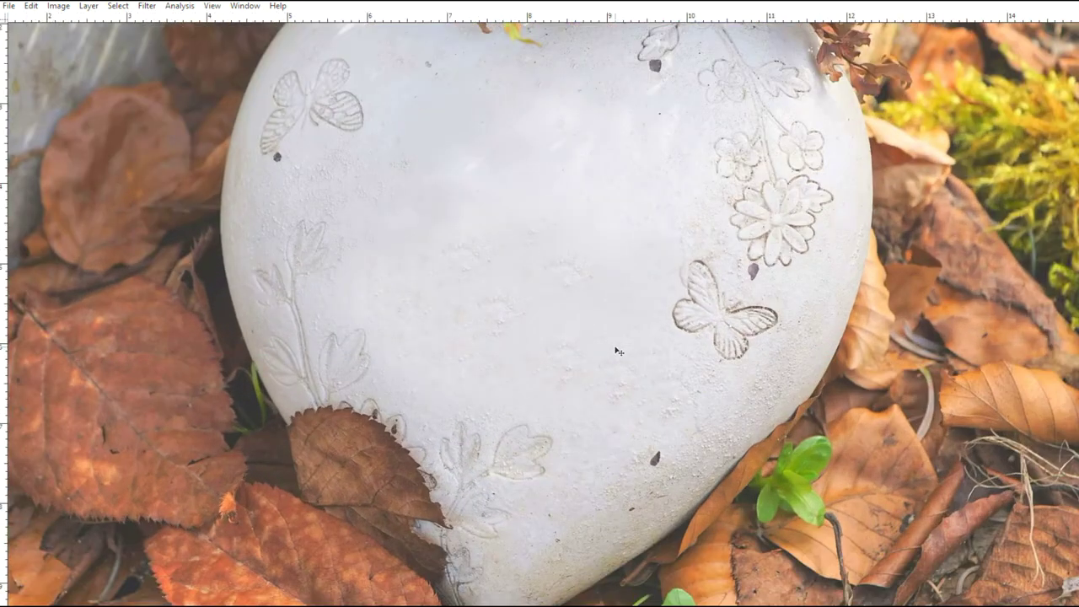
{"action": "key", "text": "ctrl+minus"}
{"action": "key", "text": "ctrl+minus"}
{"action": "key", "text": "ctrl+plus"}
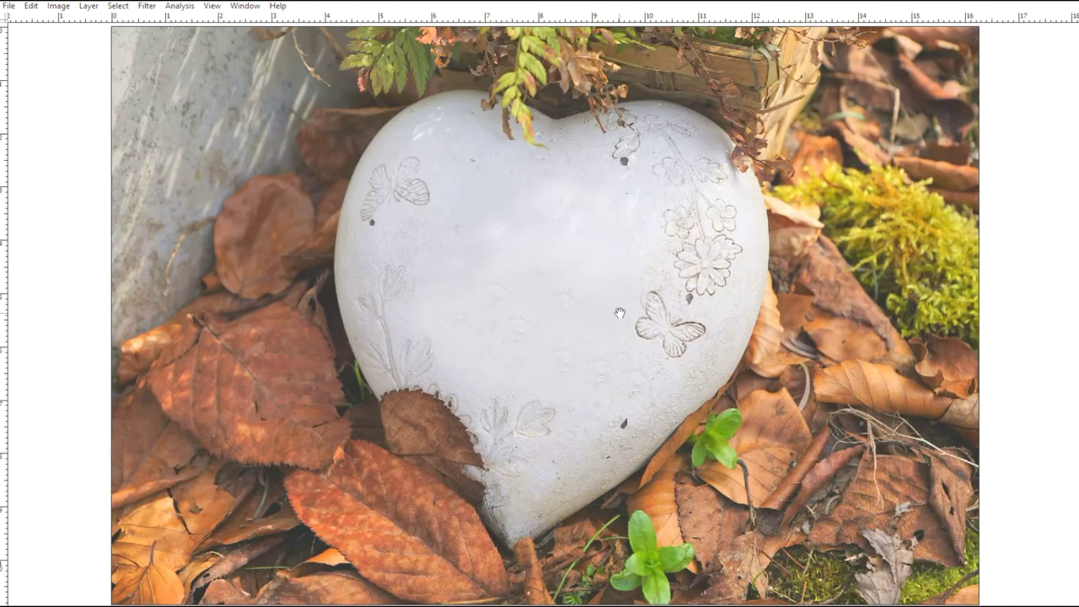
{"action": "mouse_move", "coordinate": [619, 313]}
{"action": "left_mouse_down"}
{"action": "mouse_move", "coordinate": [615, 361]}
{"action": "mouse_move", "coordinate": [602, 356]}
{"action": "mouse_move", "coordinate": [609, 330]}
{"action": "left_mouse_up"}
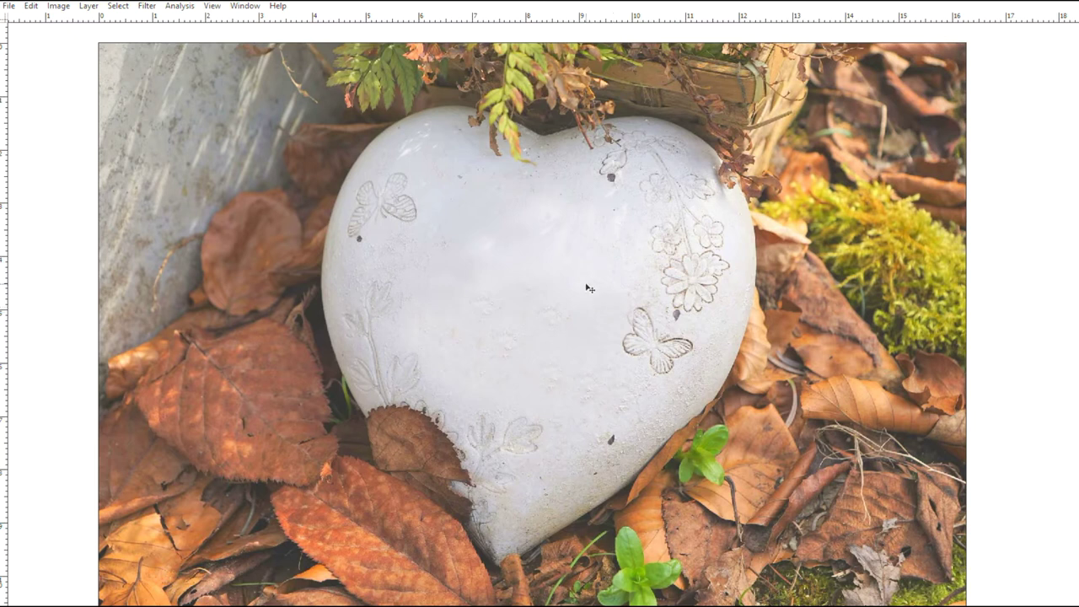
- Try to open the heart-3552159 photo again while its edited version is still open
{"action": "key", "text": "ctrl+o"}
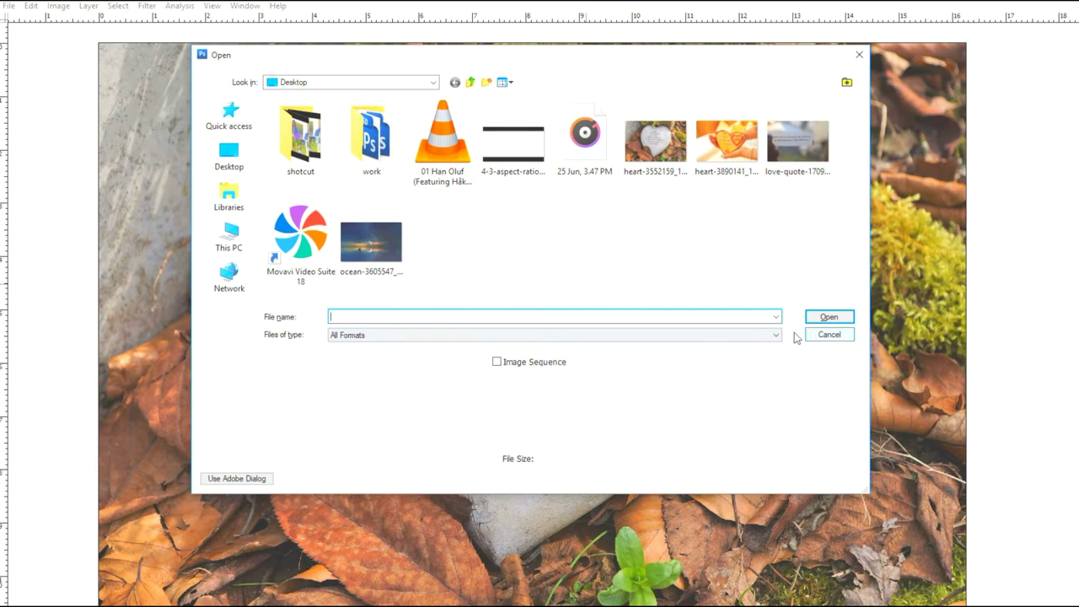
{"action": "left_click", "coordinate": [646, 160]}
{"action": "left_click", "coordinate": [827, 316]}
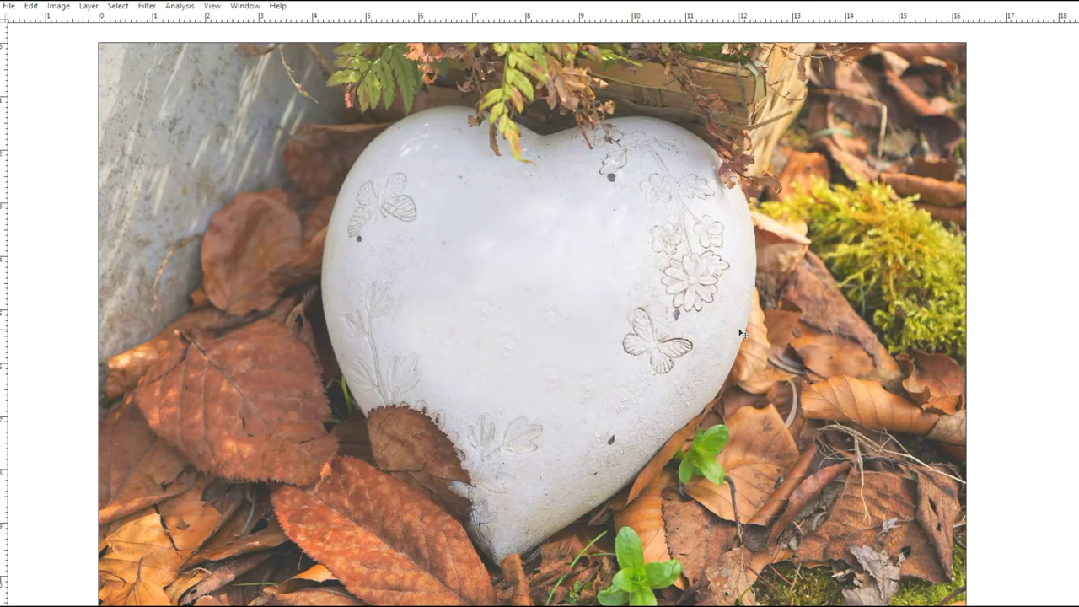
- Close the edited stone heart photo without saving and reopen the original heart-3552159 file
{"action": "key", "text": "ctrl+w"}
{"action": "left_click", "coordinate": [552, 234]}
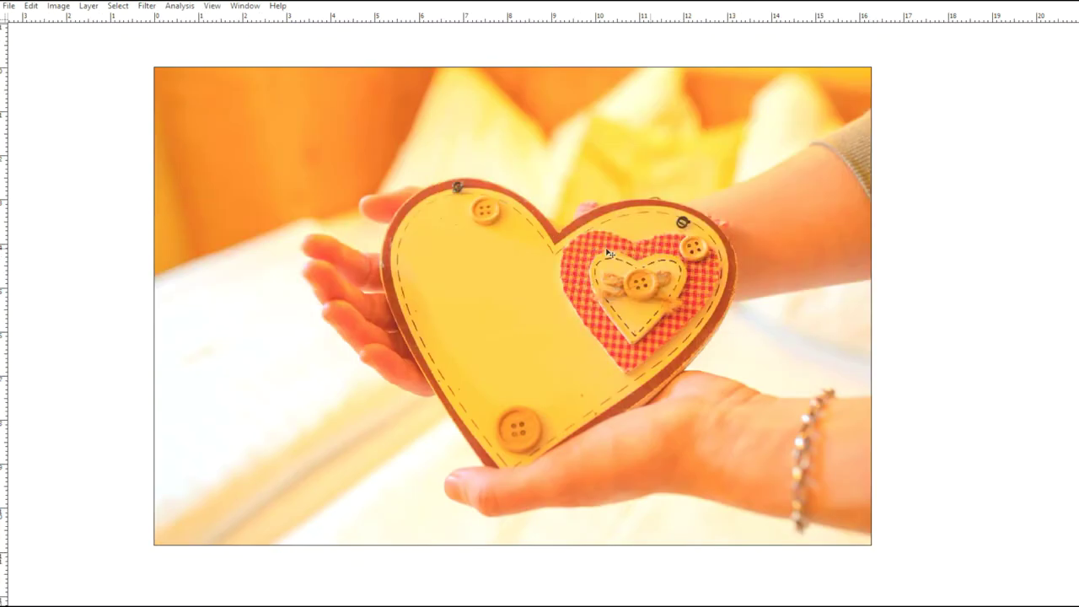
{"action": "key", "text": "ctrl+o"}
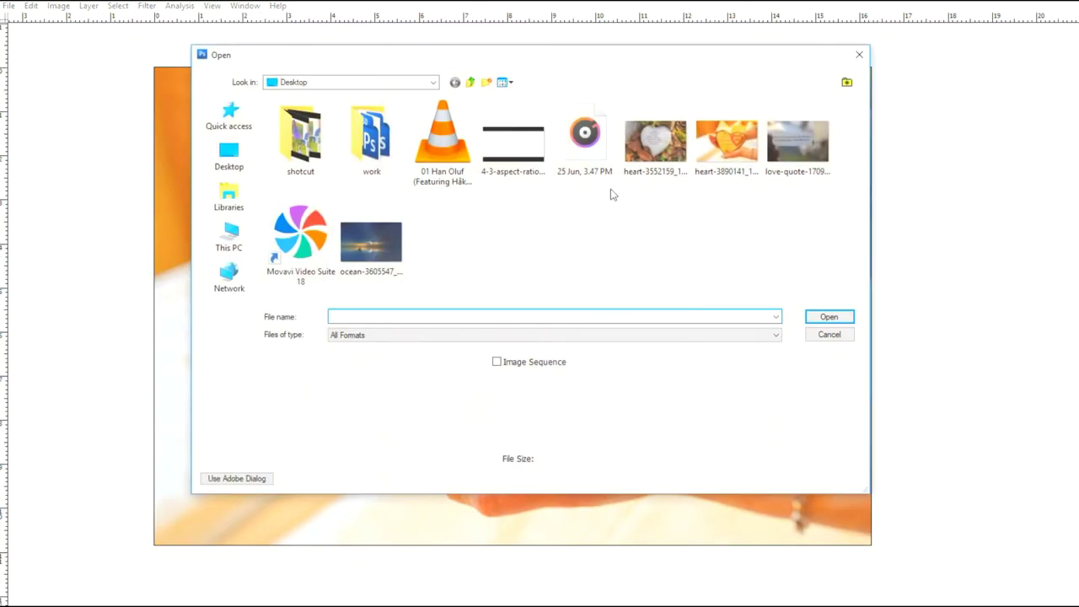
{"action": "left_click", "coordinate": [651, 143]}
{"action": "left_click", "coordinate": [828, 316]}
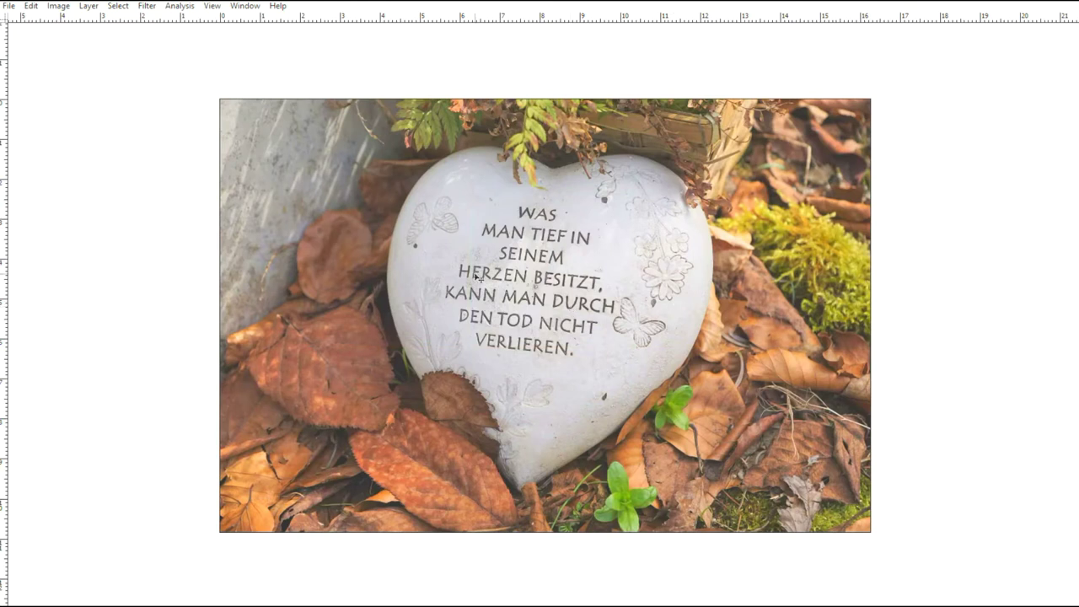
- Switch to the Patch tool for the stone heart photo and hide the panels
{"action": "scroll", "coordinate": [478, 278], "scroll_direction": "up", "scroll_amount": 3}
{"action": "left_click_drag", "start_coordinate": [614, 306], "coordinate": [596, 318]}
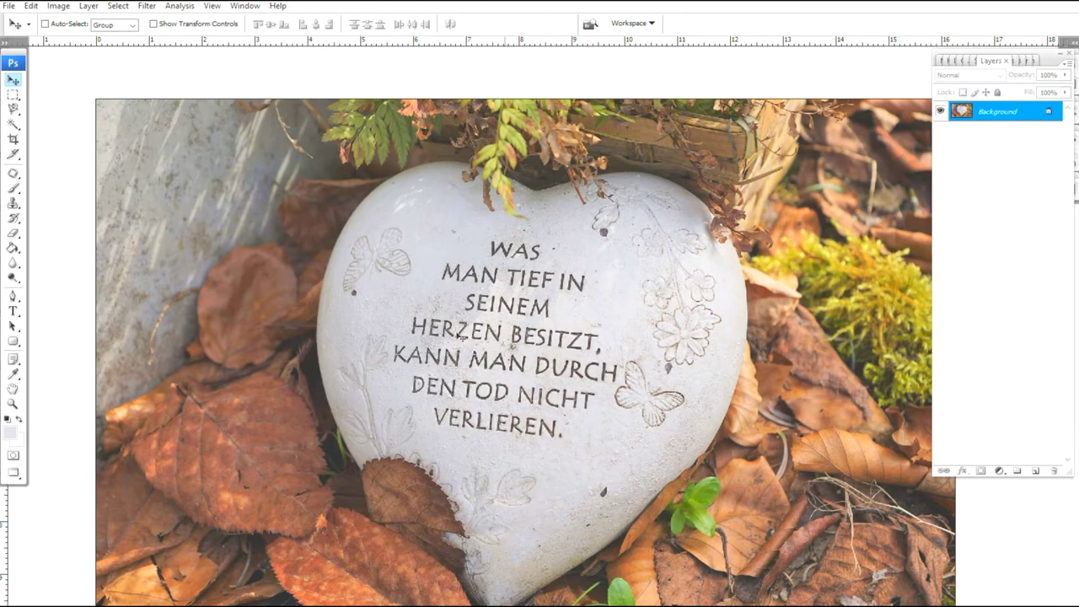
{"action": "left_click", "coordinate": [13, 174]}
{"action": "scroll", "coordinate": [573, 308], "scroll_direction": "down", "scroll_amount": 1}
{"action": "scroll", "coordinate": [570, 304], "scroll_direction": "up", "scroll_amount": 8}
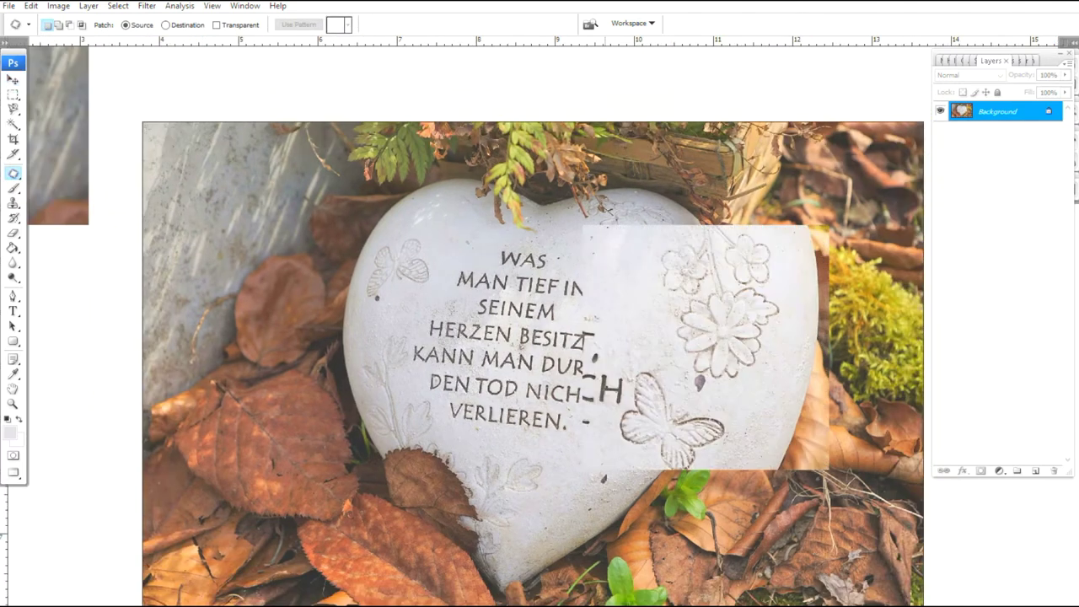
{"action": "key", "text": "Tab"}
- Outline the word 'WAS' with the Patch tool, patch it from the clean stone beside it, and deselect
{"action": "scroll", "coordinate": [570, 305], "scroll_direction": "up", "scroll_amount": 1}
{"action": "scroll", "coordinate": [496, 288], "scroll_direction": "up", "scroll_amount": 3}
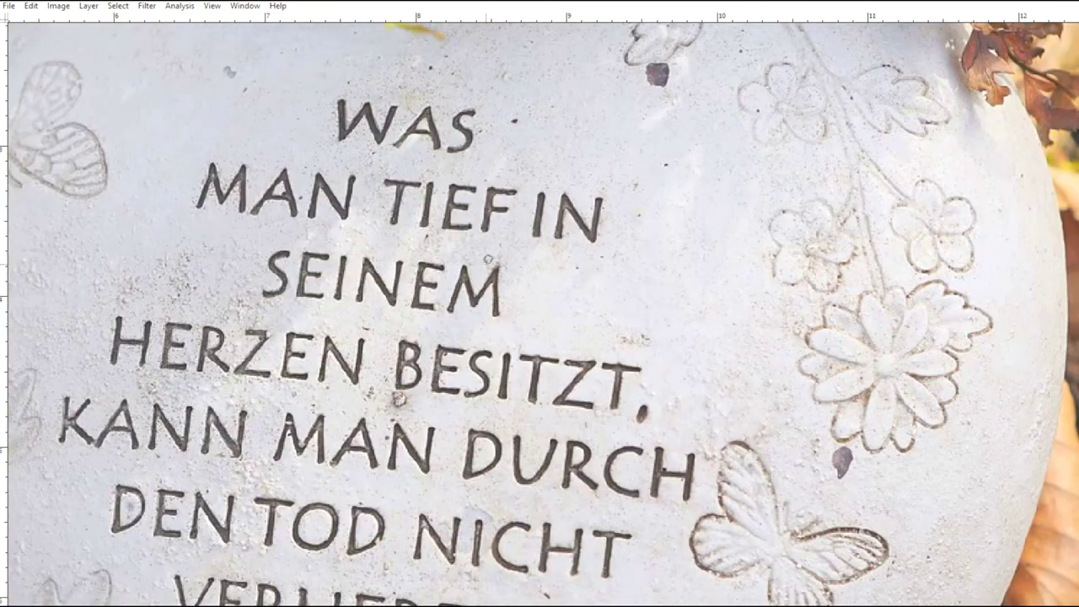
{"action": "left_click_drag", "start_coordinate": [464, 214], "coordinate": [546, 311]}
{"action": "scroll", "coordinate": [528, 253], "scroll_direction": "up", "scroll_amount": 5}
{"action": "scroll", "coordinate": [522, 228], "scroll_direction": "up", "scroll_amount": 3}
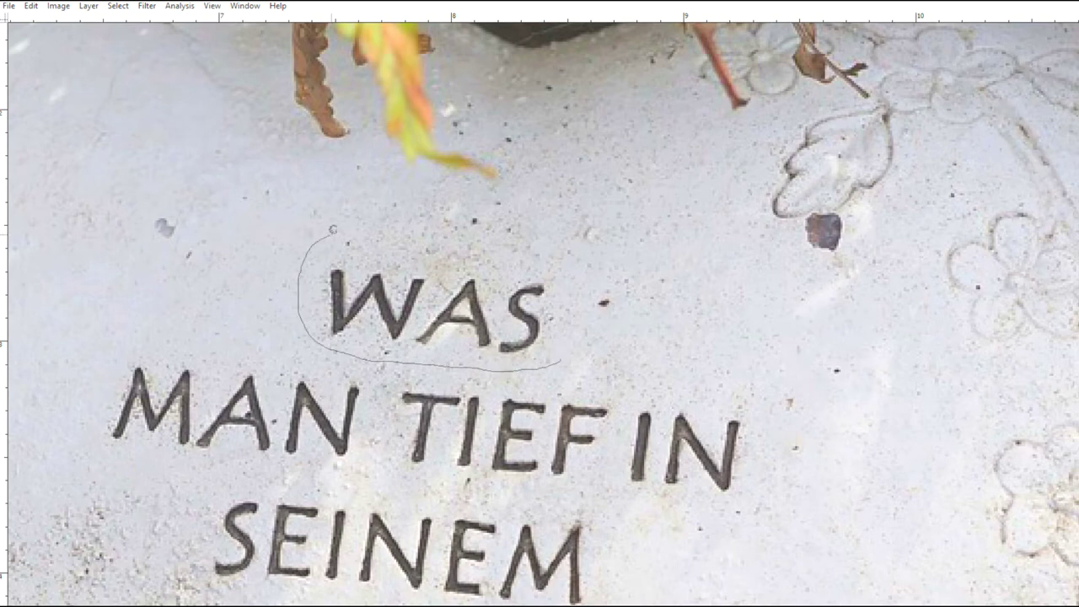
{"action": "left_click_drag", "start_coordinate": [577, 296], "coordinate": [582, 337]}
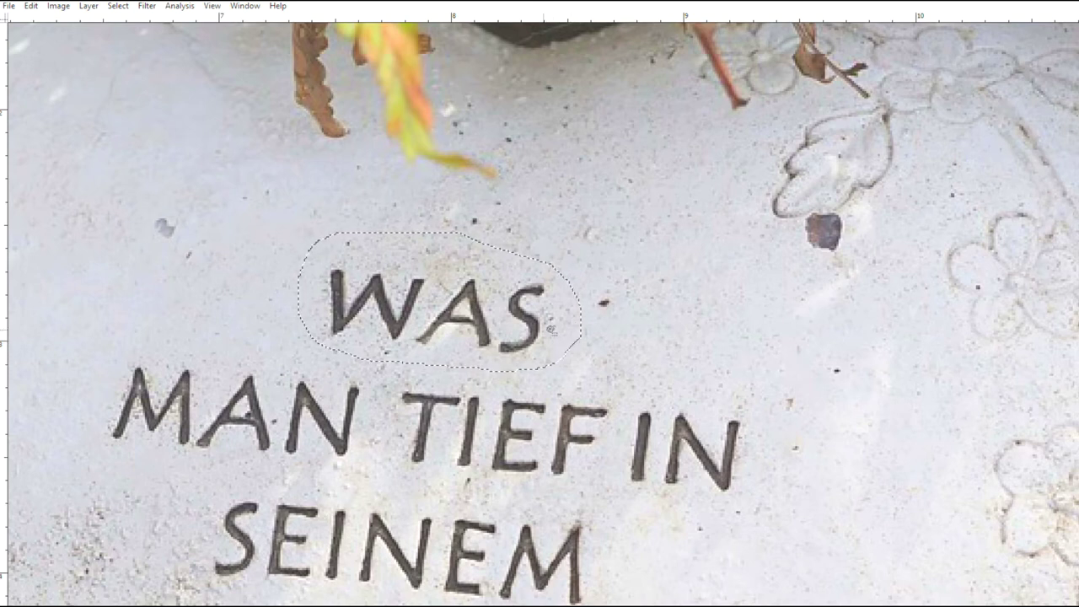
{"action": "left_click_drag", "start_coordinate": [437, 305], "coordinate": [758, 337]}
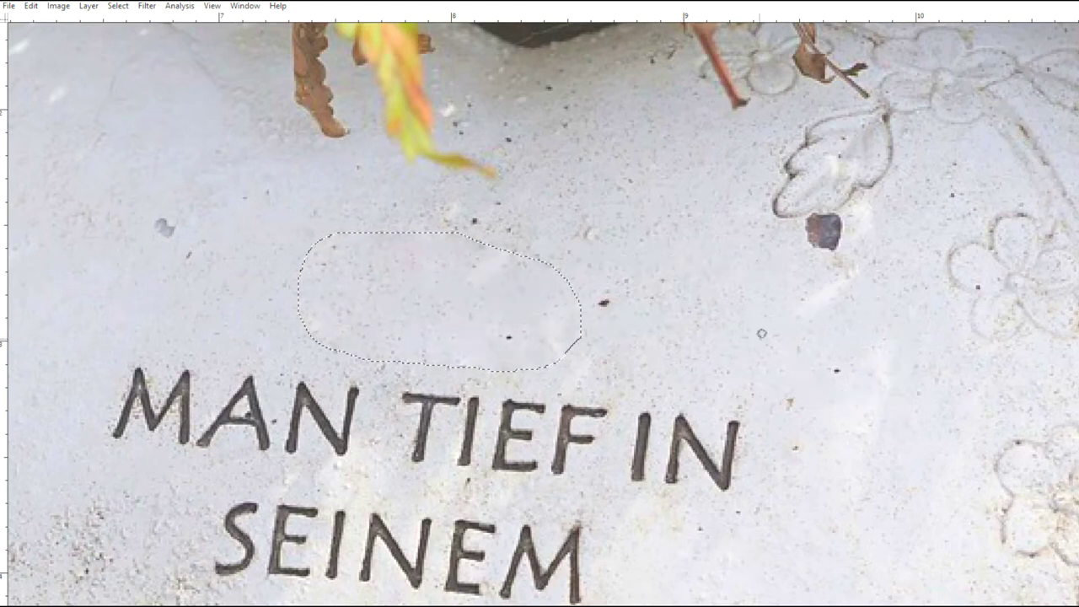
{"action": "key", "text": "ctrl+d"}
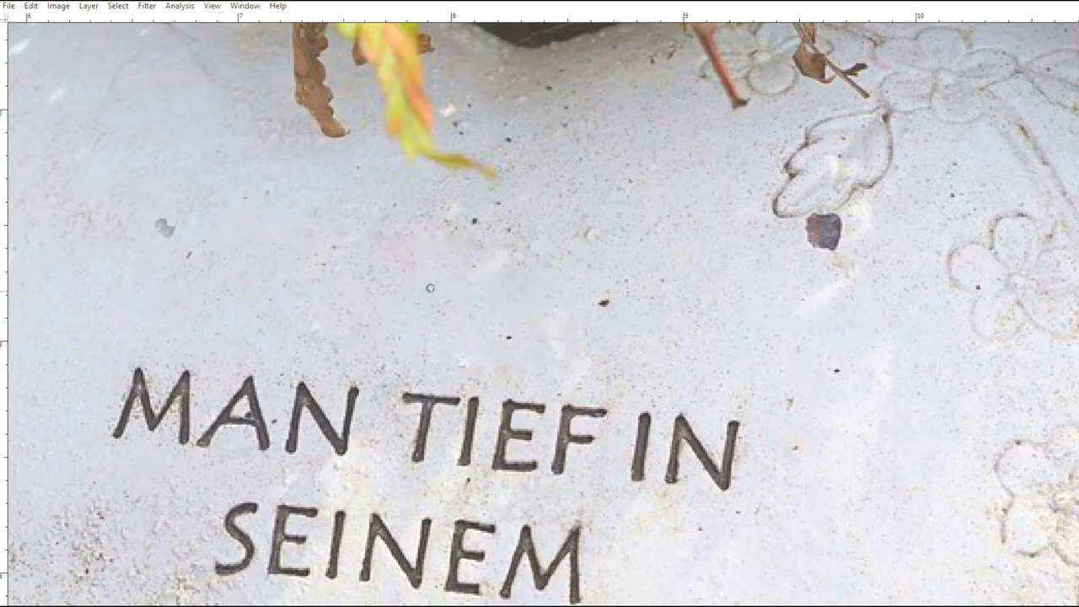
- Patch the word 'IN' at the end of the second line with the clean stone above it, and deselect
{"action": "scroll", "coordinate": [430, 287], "scroll_direction": "down", "scroll_amount": 4}
{"action": "scroll", "coordinate": [496, 300], "scroll_direction": "up", "scroll_amount": 3}
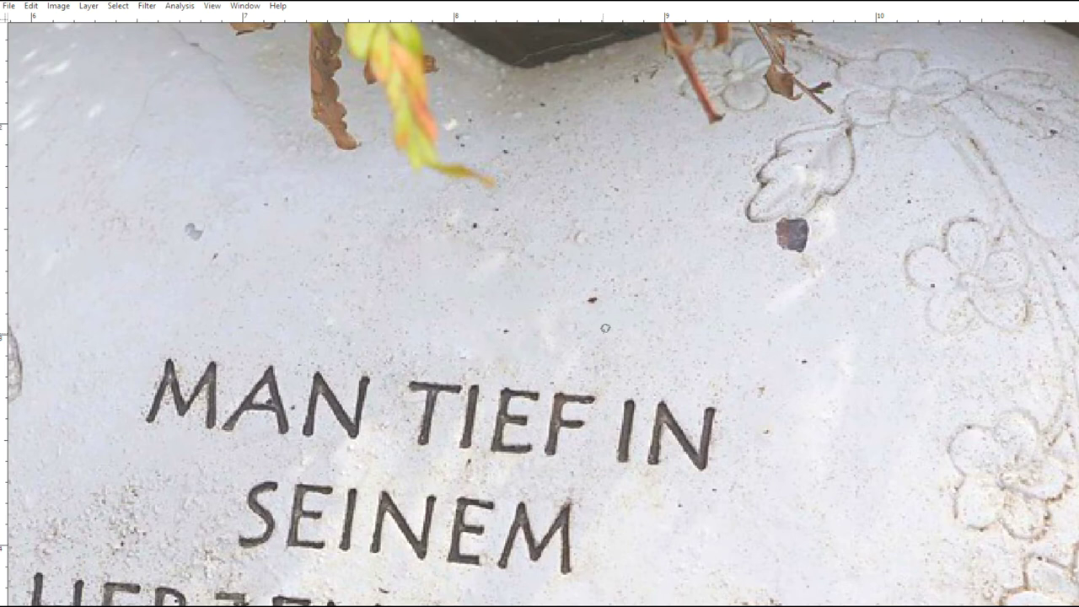
{"action": "left_click_drag", "start_coordinate": [601, 304], "coordinate": [661, 305]}
{"action": "left_click_drag", "start_coordinate": [570, 344], "coordinate": [659, 268]}
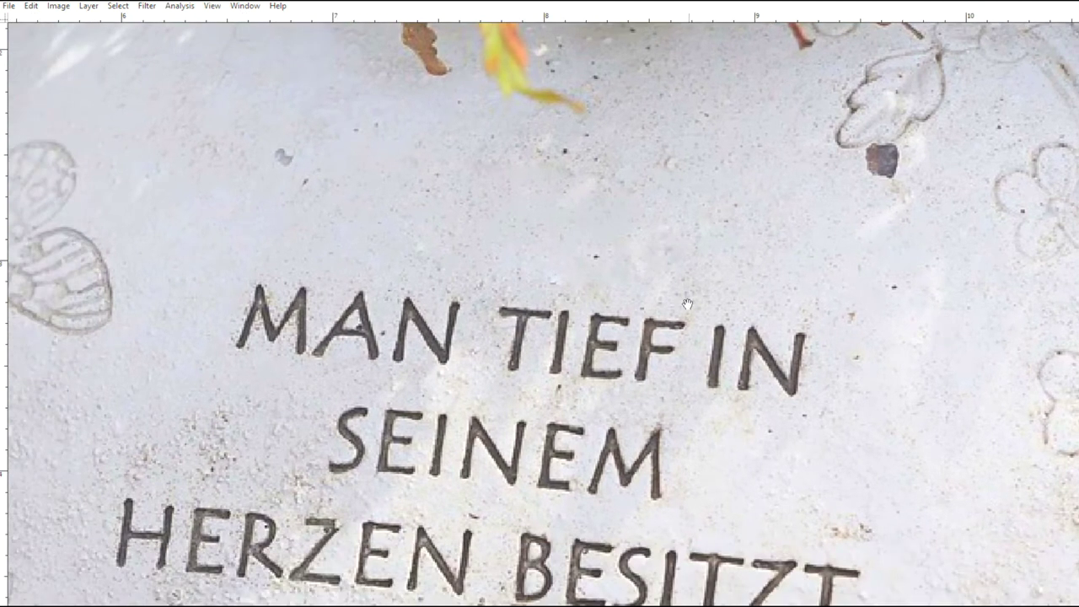
{"action": "left_click_drag", "start_coordinate": [762, 369], "coordinate": [521, 347]}
{"action": "scroll", "coordinate": [521, 347], "scroll_direction": "up", "scroll_amount": 4}
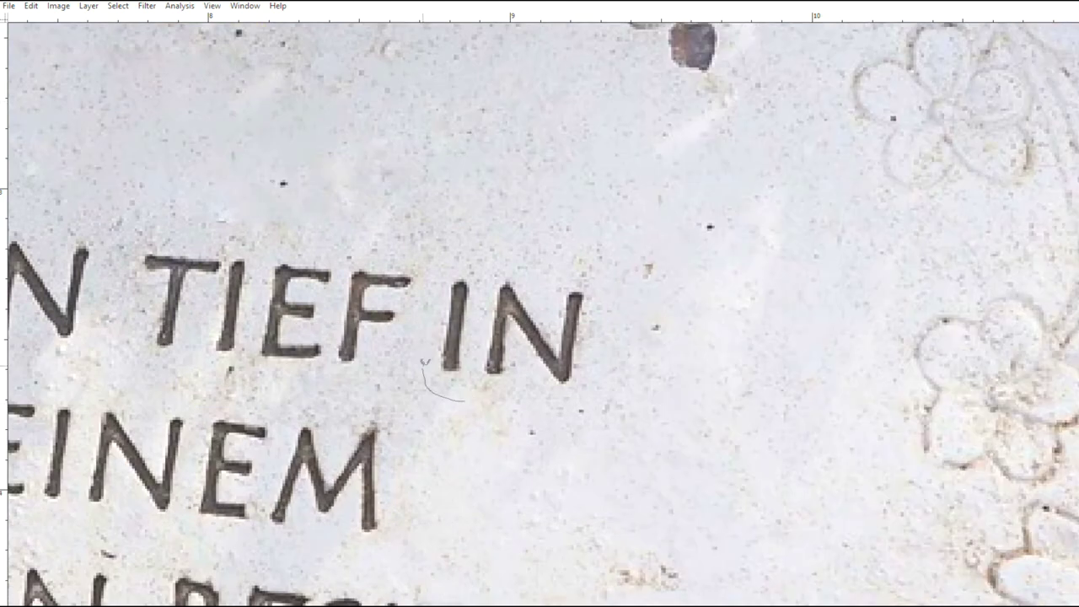
{"action": "left_click_drag", "start_coordinate": [611, 344], "coordinate": [464, 401]}
{"action": "left_click_drag", "start_coordinate": [559, 364], "coordinate": [548, 218]}
{"action": "key", "text": "ctrl+d"}
- Patch the word 'TIEF' in the second line with the cleared stone beside it, and deselect
{"action": "left_click_drag", "start_coordinate": [445, 387], "coordinate": [685, 346]}
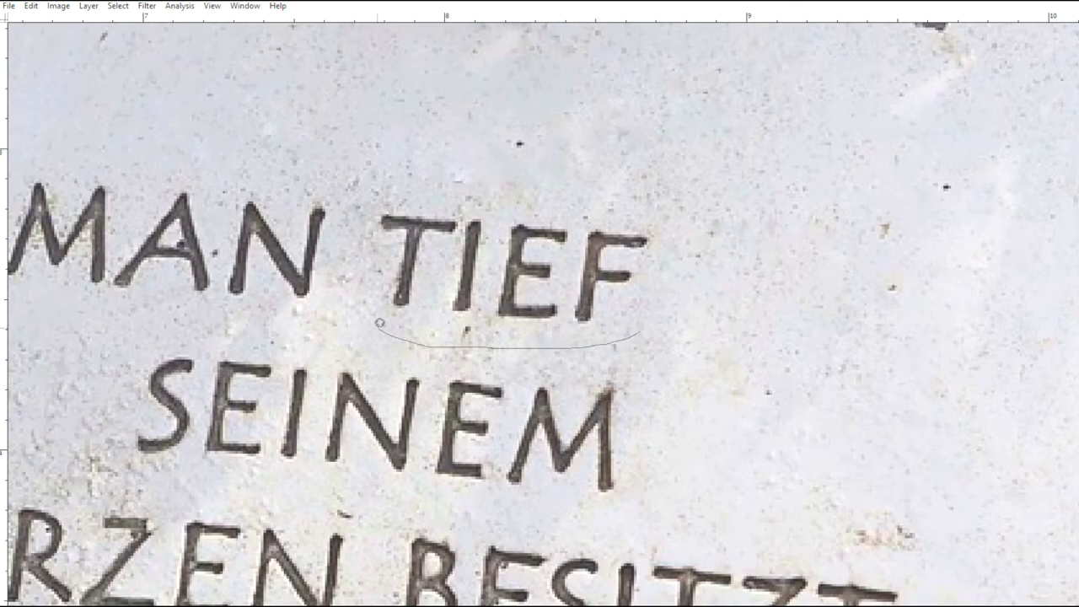
{"action": "left_click_drag", "start_coordinate": [587, 191], "coordinate": [670, 245]}
{"action": "mouse_move", "coordinate": [590, 287]}
{"action": "left_mouse_down"}
{"action": "mouse_move", "coordinate": [815, 306]}
{"action": "mouse_move", "coordinate": [823, 294]}
{"action": "left_mouse_up"}
{"action": "key", "text": "ctrl+d"}
- Outline the word 'MAN' in the second line, patch it from the clean stone diagonally above, and deselect
{"action": "scroll", "coordinate": [598, 247], "scroll_direction": "down", "scroll_amount": 5}
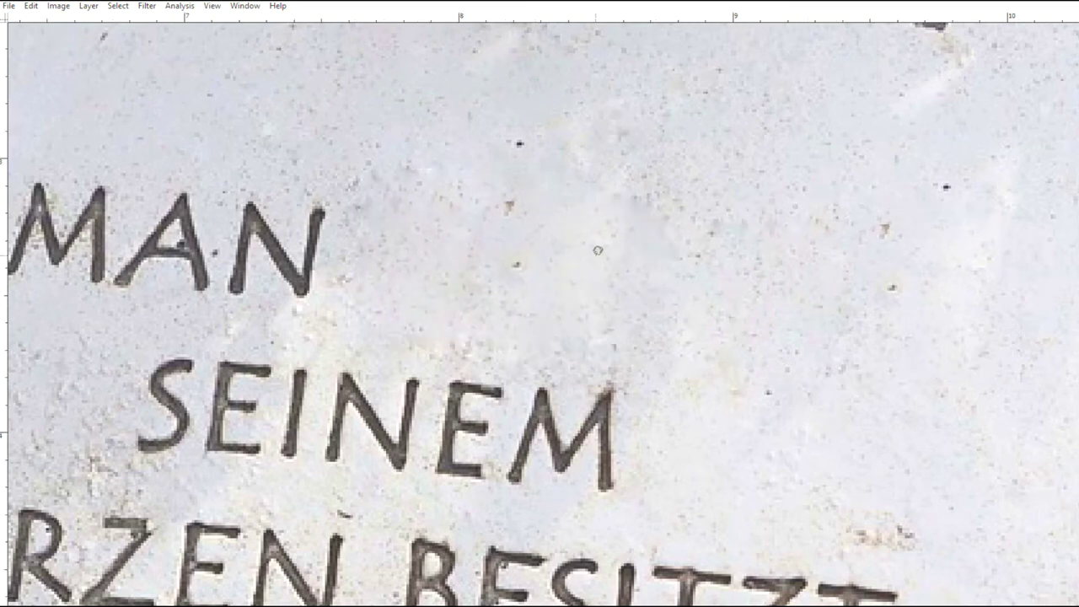
{"action": "left_click_drag", "start_coordinate": [611, 335], "coordinate": [692, 384]}
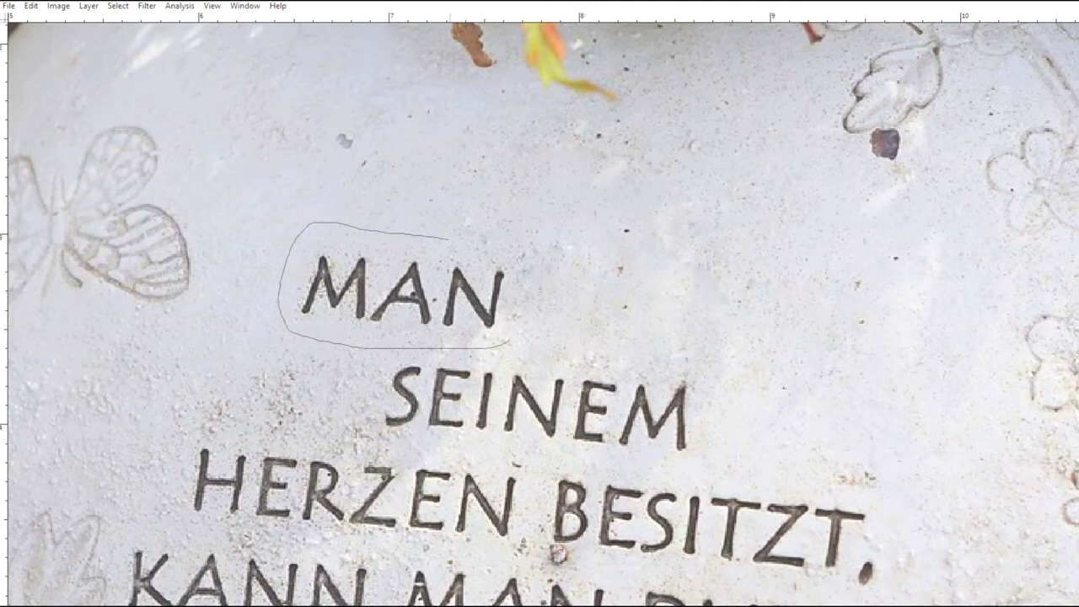
{"action": "left_click_drag", "start_coordinate": [538, 266], "coordinate": [516, 337]}
{"action": "mouse_move", "coordinate": [452, 305]}
{"action": "left_mouse_down"}
{"action": "mouse_move", "coordinate": [579, 197]}
{"action": "mouse_move", "coordinate": [571, 185]}
{"action": "left_mouse_up"}
{"action": "key", "text": "ctrl+d"}
- Outline the word 'SEINEM', patch it with the cleared stone directly above it, and deselect
{"action": "scroll", "coordinate": [616, 290], "scroll_direction": "down", "scroll_amount": 3}
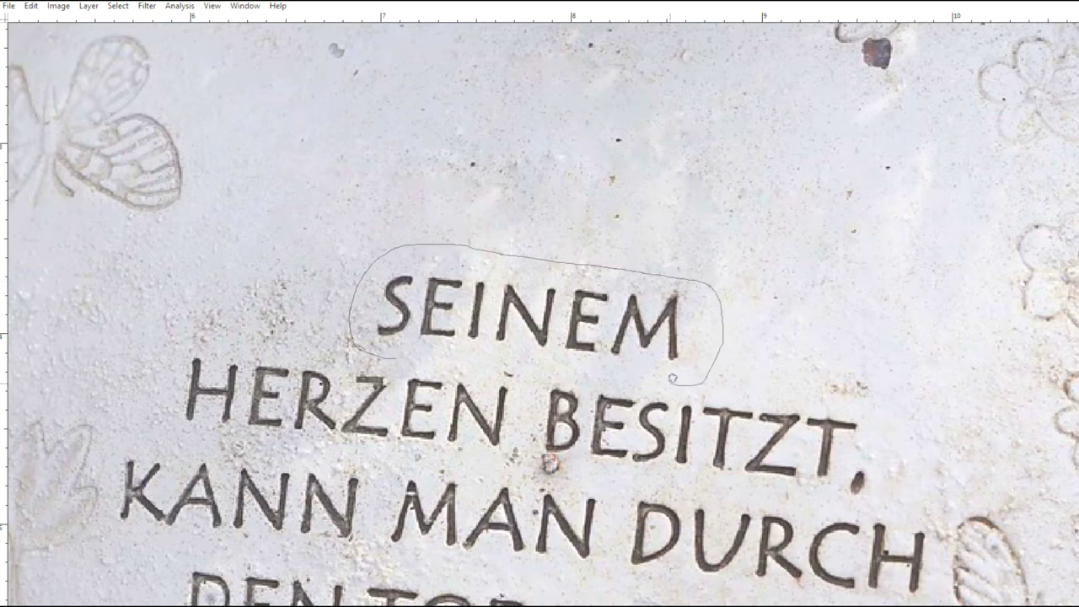
{"action": "left_click_drag", "start_coordinate": [672, 379], "coordinate": [665, 380]}
{"action": "left_click_drag", "start_coordinate": [700, 325], "coordinate": [702, 197]}
{"action": "key", "text": "ctrl+d"}
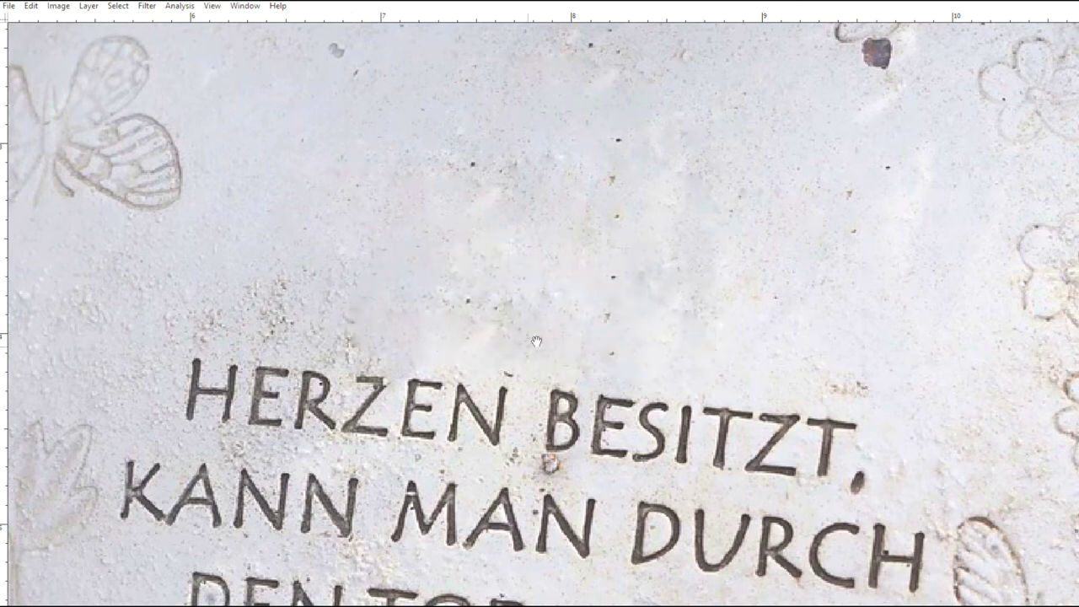
- Patch the word 'HERZEN' in two sections, the 'H' and then 'ERZEN', with the clean stone above, and deselect
{"action": "left_click_drag", "start_coordinate": [536, 341], "coordinate": [629, 236]}
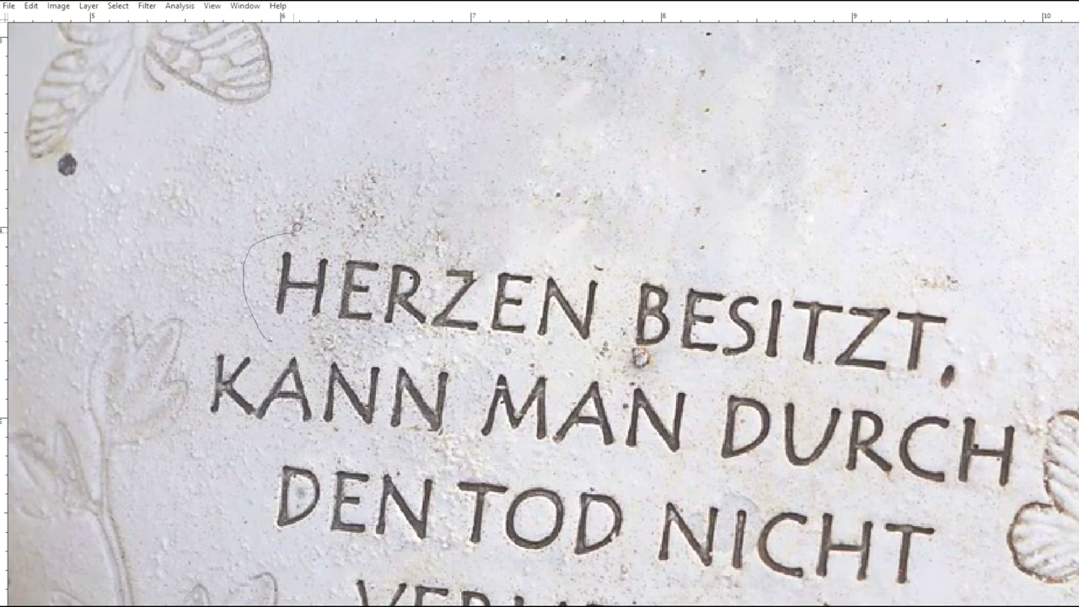
{"action": "left_click_drag", "start_coordinate": [319, 332], "coordinate": [291, 339]}
{"action": "left_click_drag", "start_coordinate": [316, 288], "coordinate": [237, 227]}
{"action": "key", "text": "ctrl+d"}
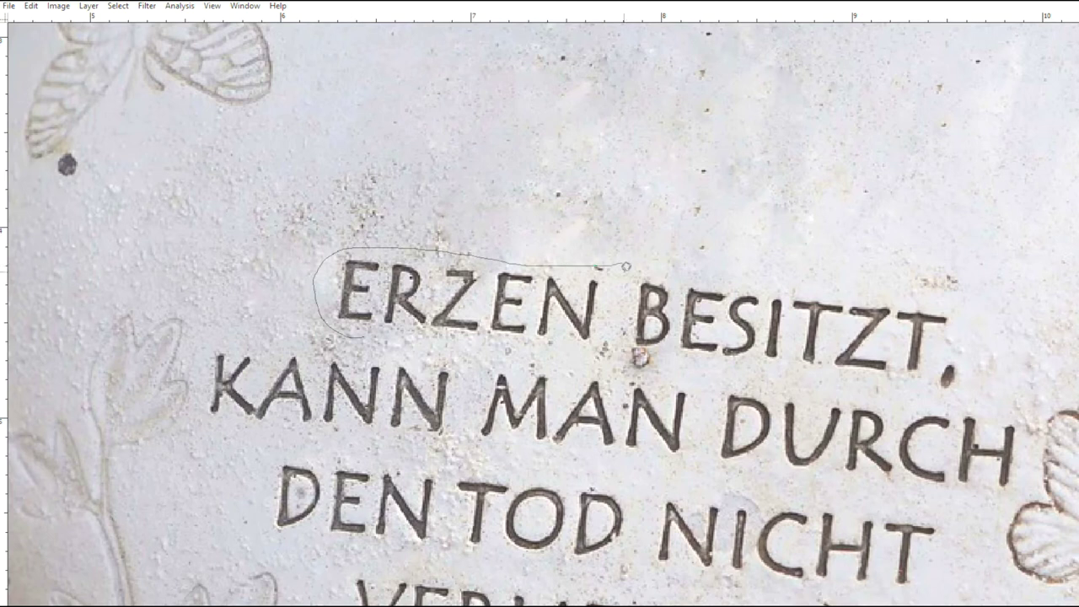
{"action": "mouse_move", "coordinate": [596, 351]}
{"action": "left_mouse_down"}
{"action": "mouse_move", "coordinate": [595, 212]}
{"action": "mouse_move", "coordinate": [624, 172]}
{"action": "left_mouse_up"}
{"action": "key", "text": "ctrl+d"}
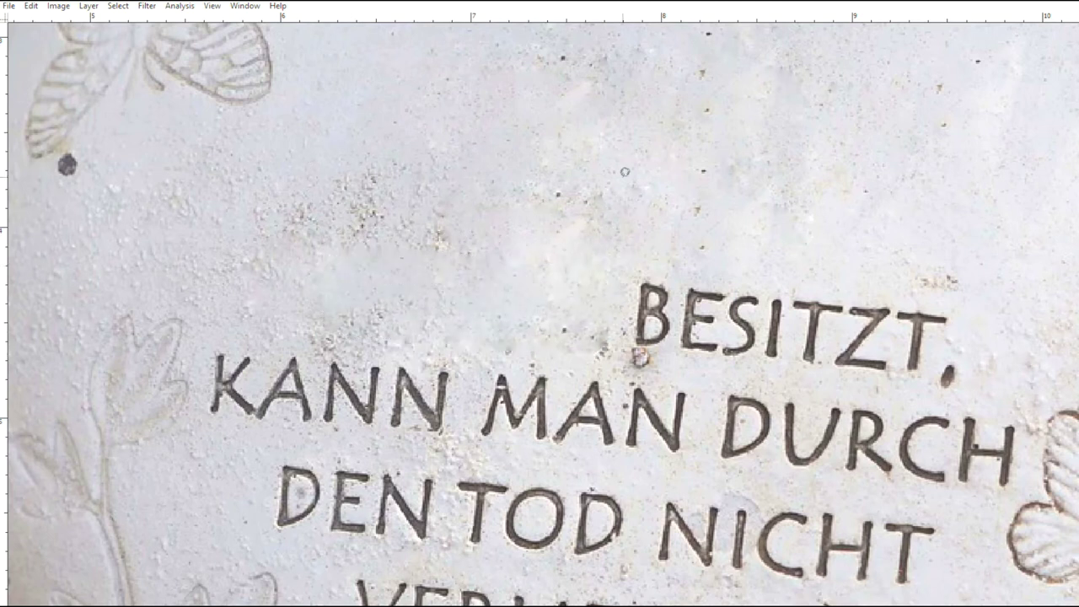
- Patch the 'B' of 'BESITZT,' from the stone diagonally above it and the remaining letters with comma from higher up
{"action": "mouse_move", "coordinate": [565, 347]}
{"action": "left_mouse_down"}
{"action": "mouse_move", "coordinate": [483, 354]}
{"action": "mouse_move", "coordinate": [511, 232]}
{"action": "left_mouse_up"}
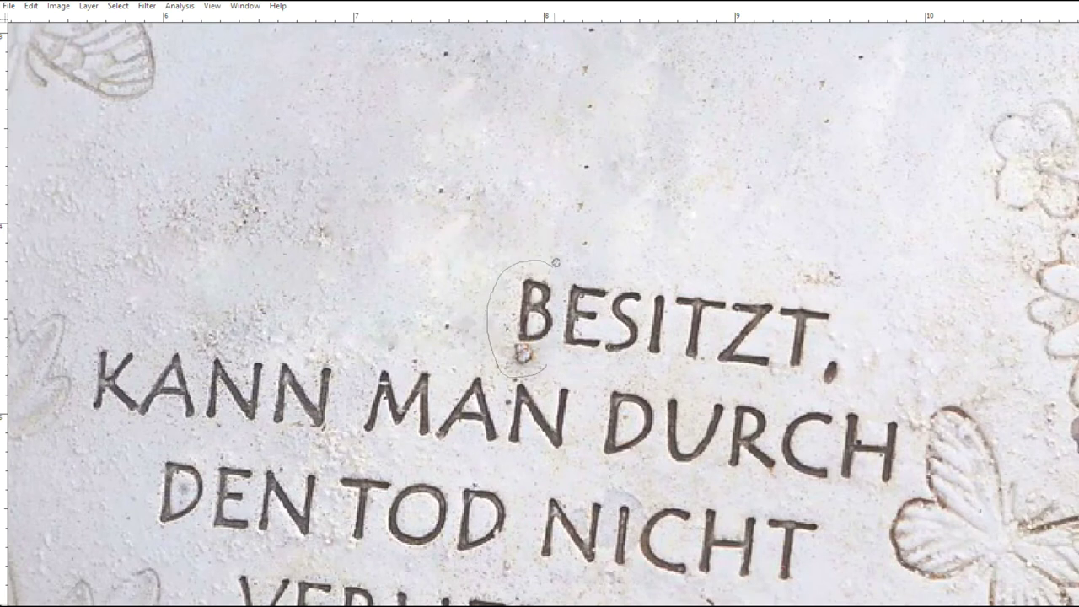
{"action": "mouse_move", "coordinate": [562, 302]}
{"action": "left_mouse_down"}
{"action": "mouse_move", "coordinate": [550, 360]}
{"action": "mouse_move", "coordinate": [725, 189]}
{"action": "left_mouse_up"}
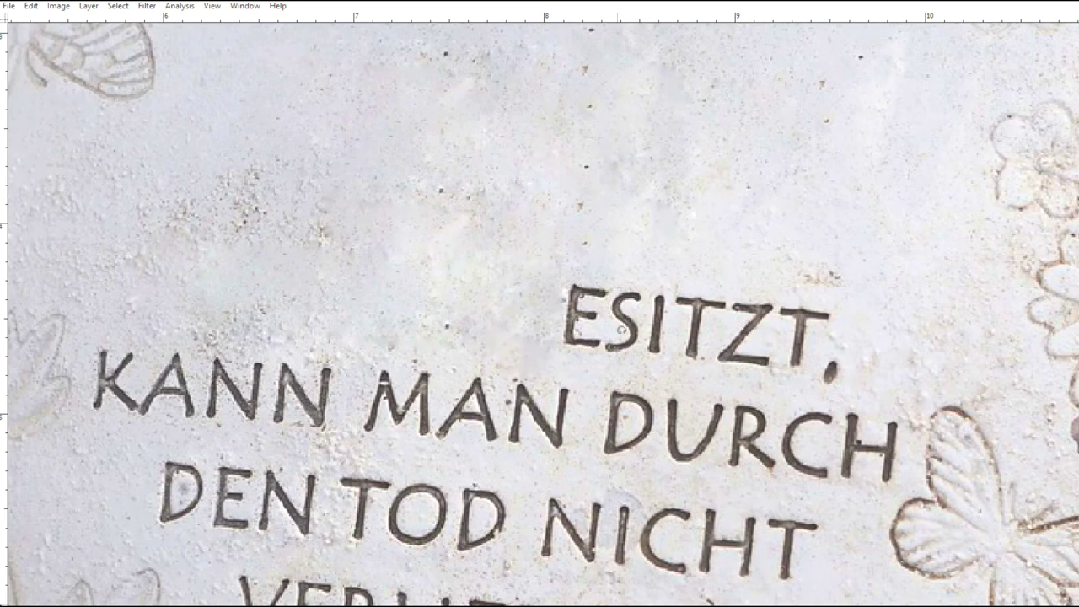
{"action": "left_click_drag", "start_coordinate": [859, 360], "coordinate": [600, 374]}
{"action": "left_click_drag", "start_coordinate": [787, 313], "coordinate": [763, 99]}
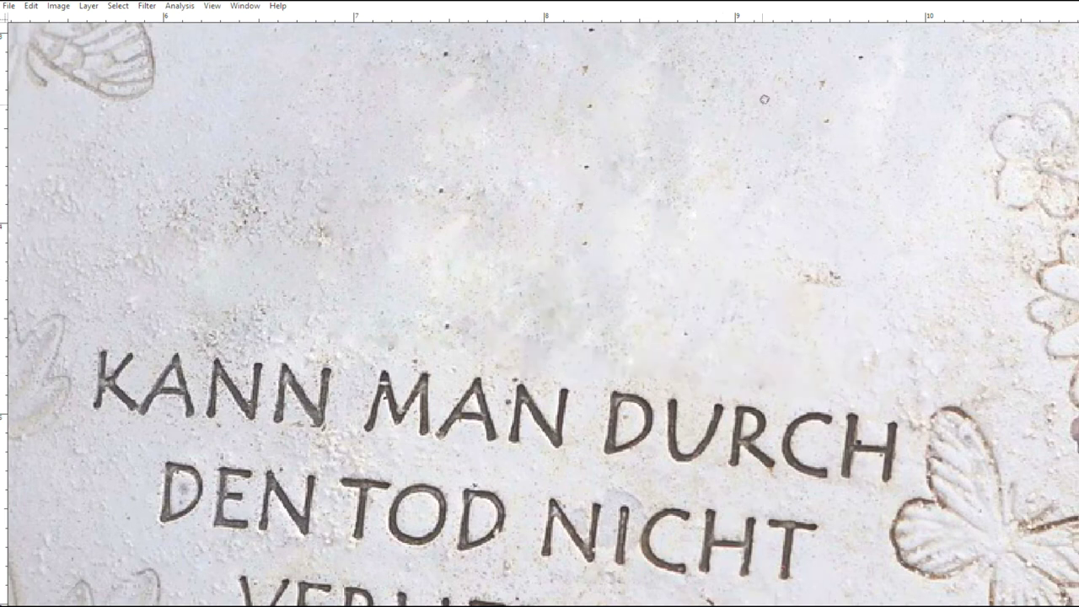
- Patch away the line 'KANN MAN DURCH' section by section with the cleared stone above it
{"action": "left_click_drag", "start_coordinate": [405, 354], "coordinate": [502, 261]}
{"action": "mouse_move", "coordinate": [210, 338]}
{"action": "left_mouse_down"}
{"action": "mouse_move", "coordinate": [293, 246]}
{"action": "mouse_move", "coordinate": [221, 341]}
{"action": "left_mouse_up"}
{"action": "left_click_drag", "start_coordinate": [413, 316], "coordinate": [439, 146]}
{"action": "left_click_drag", "start_coordinate": [325, 285], "coordinate": [334, 288]}
{"action": "left_click_drag", "start_coordinate": [324, 240], "coordinate": [483, 212]}
{"action": "mouse_move", "coordinate": [455, 362]}
{"action": "left_mouse_down"}
{"action": "mouse_move", "coordinate": [669, 365]}
{"action": "mouse_move", "coordinate": [472, 364]}
{"action": "left_mouse_up"}
{"action": "left_click_drag", "start_coordinate": [573, 320], "coordinate": [560, 186]}
{"action": "mouse_move", "coordinate": [725, 383]}
{"action": "left_mouse_down"}
{"action": "mouse_move", "coordinate": [968, 287]}
{"action": "mouse_move", "coordinate": [741, 385]}
{"action": "left_mouse_up"}
{"action": "left_click_drag", "start_coordinate": [843, 341], "coordinate": [822, 198]}
- Patch away the line 'DEN TOD NICHT' with the cleared stone above it
{"action": "left_click_drag", "start_coordinate": [658, 484], "coordinate": [564, 302]}
{"action": "mouse_move", "coordinate": [548, 313]}
{"action": "left_mouse_down"}
{"action": "mouse_move", "coordinate": [655, 196]}
{"action": "mouse_move", "coordinate": [780, 336]}
{"action": "left_mouse_up"}
{"action": "left_click_drag", "start_coordinate": [706, 315], "coordinate": [701, 172]}
{"action": "left_click_drag", "start_coordinate": [506, 278], "coordinate": [655, 296]}
{"action": "mouse_move", "coordinate": [344, 291]}
{"action": "left_mouse_down"}
{"action": "mouse_move", "coordinate": [691, 216]}
{"action": "mouse_move", "coordinate": [645, 322]}
{"action": "left_mouse_up"}
{"action": "left_click_drag", "start_coordinate": [612, 317], "coordinate": [754, 183]}
- Outline the last word 'VERLIEREN.', patch it with the cleared stone directly above it, and deselect
{"action": "mouse_move", "coordinate": [400, 409]}
{"action": "left_mouse_down"}
{"action": "mouse_move", "coordinate": [430, 286]}
{"action": "mouse_move", "coordinate": [551, 297]}
{"action": "left_mouse_up"}
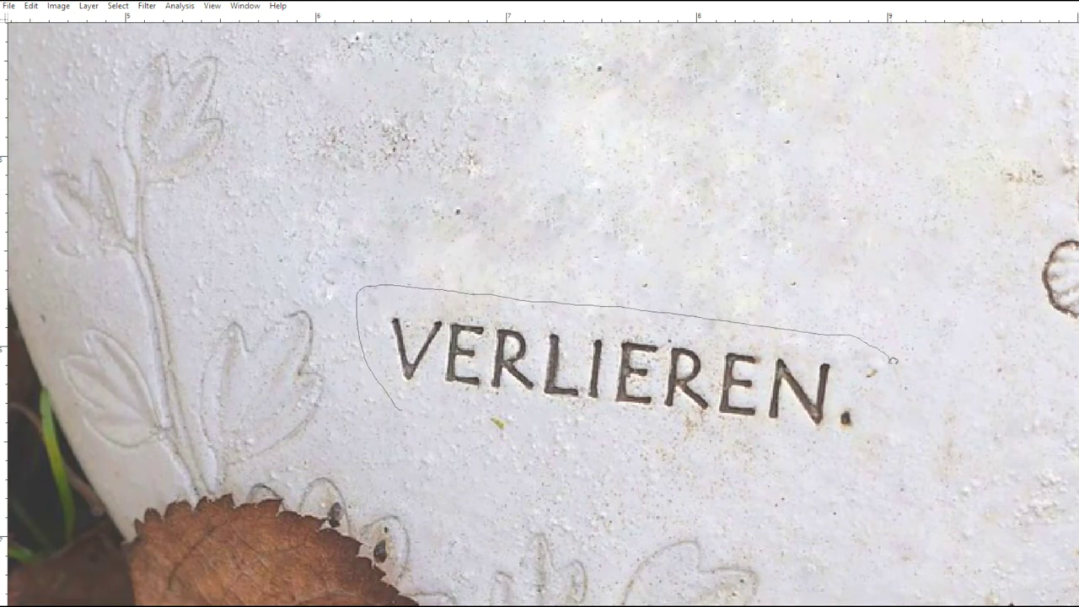
{"action": "left_click_drag", "start_coordinate": [863, 435], "coordinate": [642, 462]}
{"action": "left_click_drag", "start_coordinate": [469, 438], "coordinate": [404, 409]}
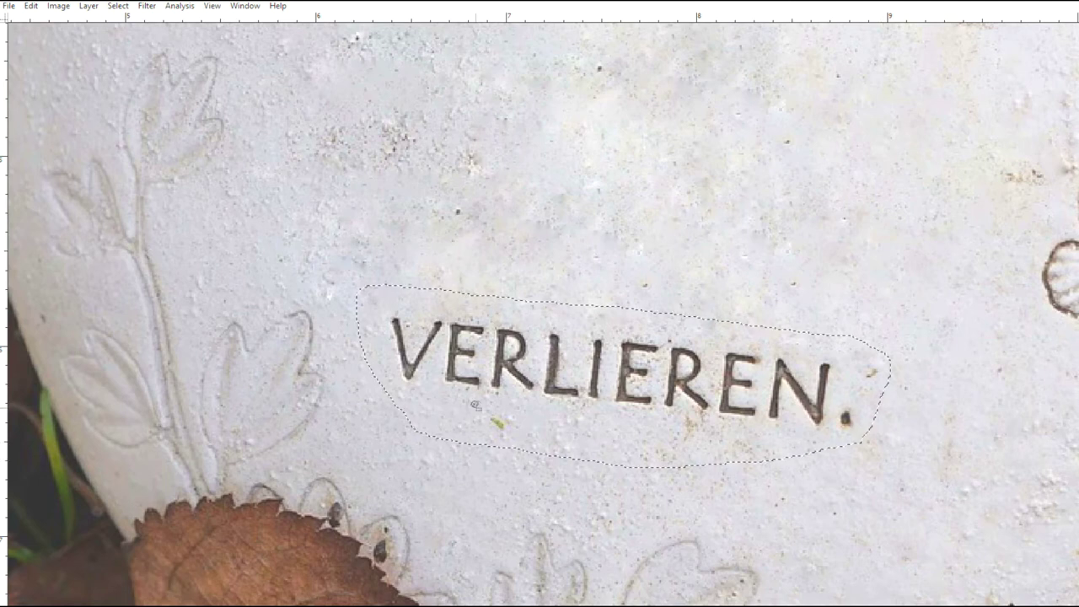
{"action": "mouse_move", "coordinate": [481, 409]}
{"action": "left_mouse_down"}
{"action": "mouse_move", "coordinate": [485, 246]}
{"action": "mouse_move", "coordinate": [504, 181]}
{"action": "left_mouse_up"}
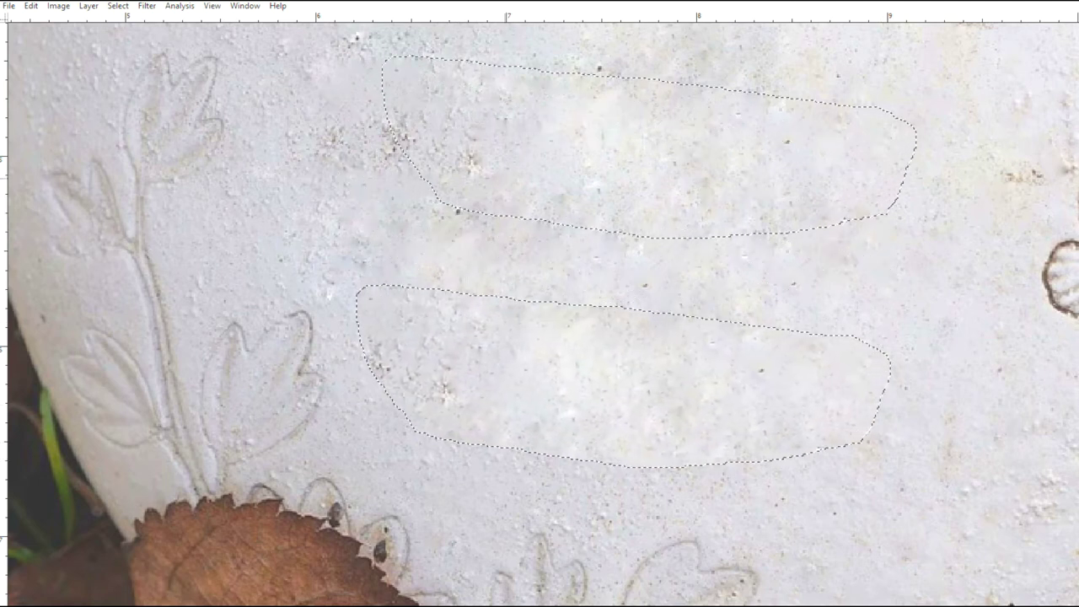
{"action": "key", "text": "ctrl+d"}
- Examine the whole heart for leftover traces and repeated texture where the text was removed
{"action": "scroll", "coordinate": [594, 273], "scroll_direction": "down", "scroll_amount": 10}
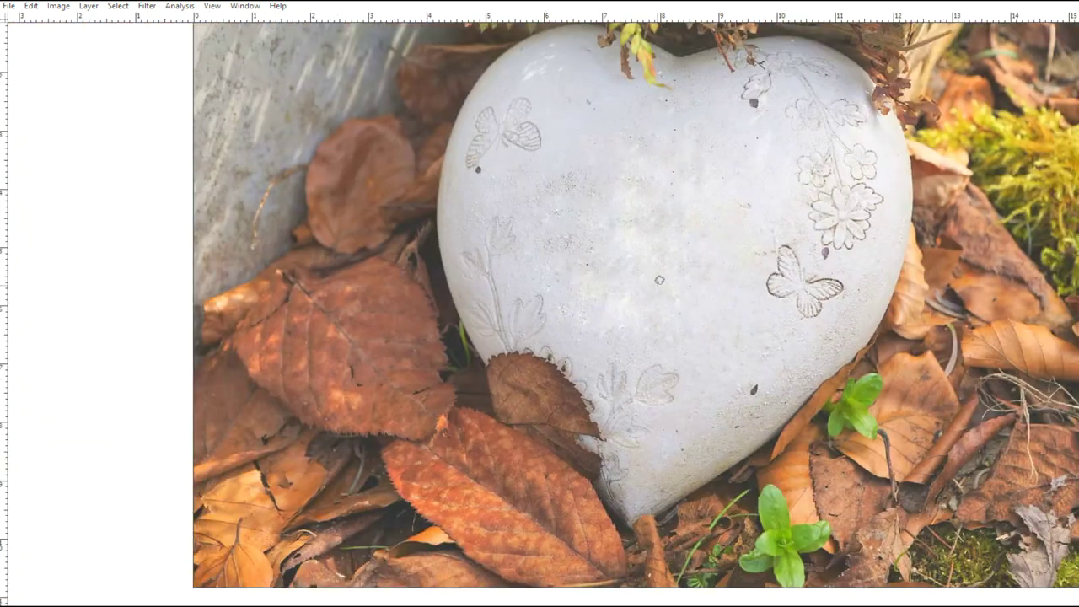
{"action": "left_click_drag", "start_coordinate": [681, 266], "coordinate": [448, 291]}
{"action": "scroll", "coordinate": [448, 291], "scroll_direction": "down", "scroll_amount": 2}
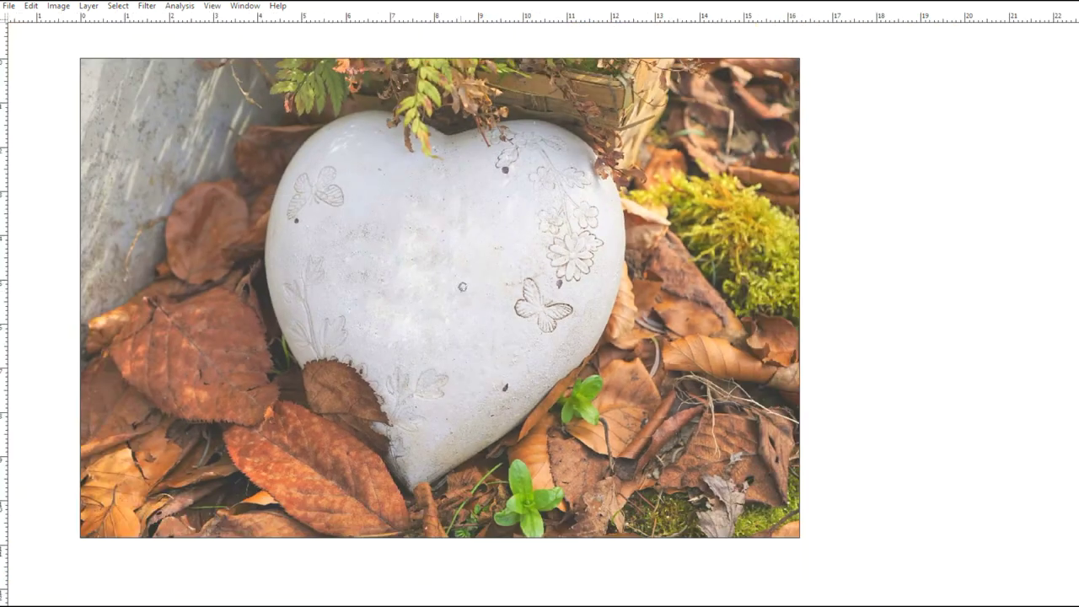
{"action": "scroll", "coordinate": [515, 305], "scroll_direction": "up", "scroll_amount": 1}
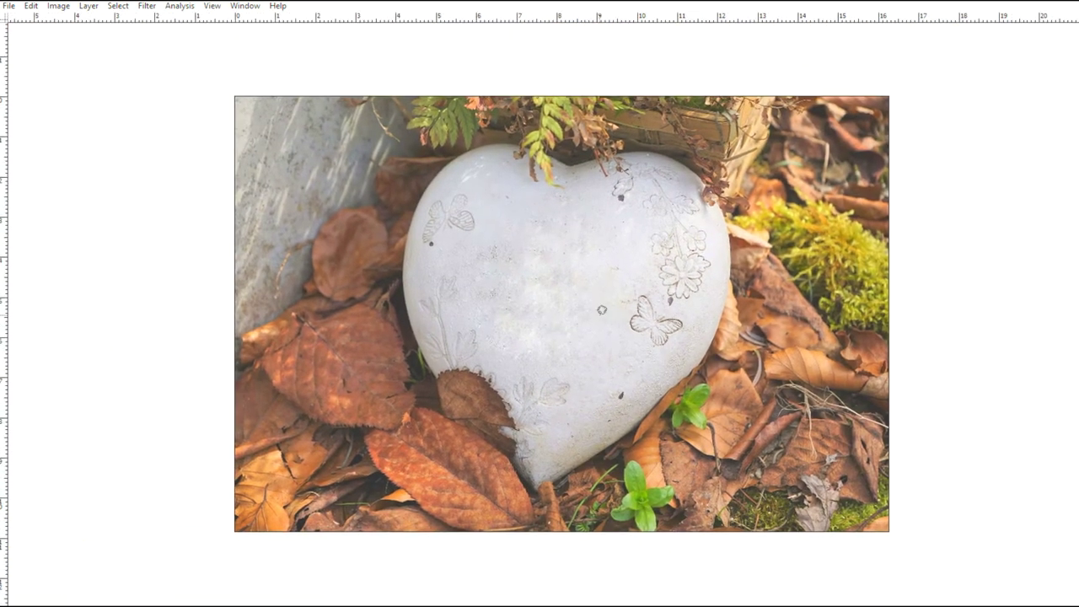
{"action": "scroll", "coordinate": [515, 305], "scroll_direction": "down", "scroll_amount": 1}
{"action": "scroll", "coordinate": [548, 307], "scroll_direction": "up", "scroll_amount": 2}
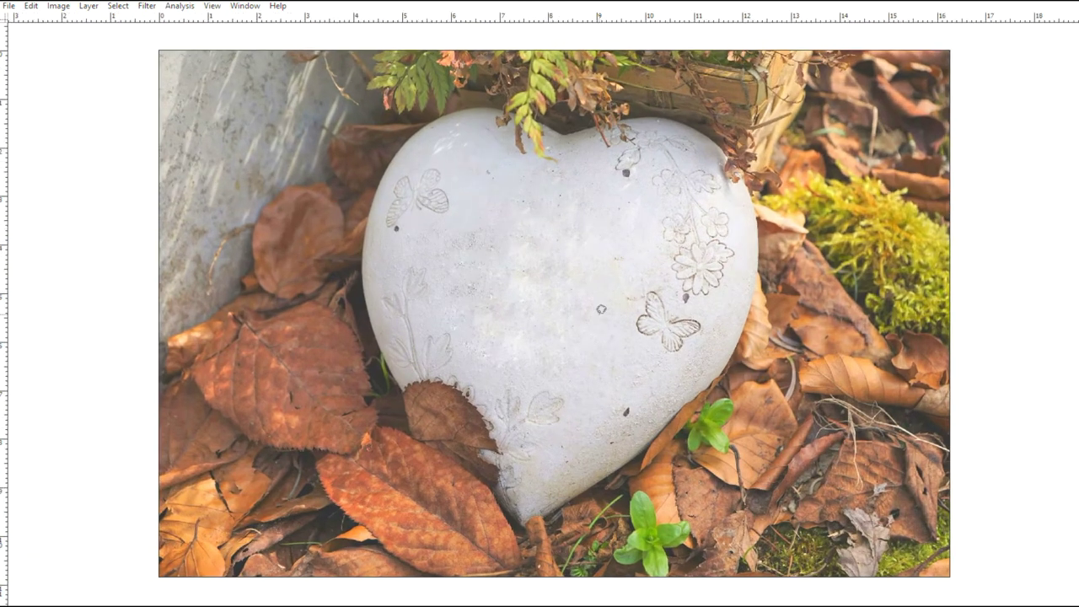
{"action": "scroll", "coordinate": [603, 318], "scroll_direction": "down", "scroll_amount": 1}
{"action": "scroll", "coordinate": [603, 319], "scroll_direction": "up", "scroll_amount": 1}
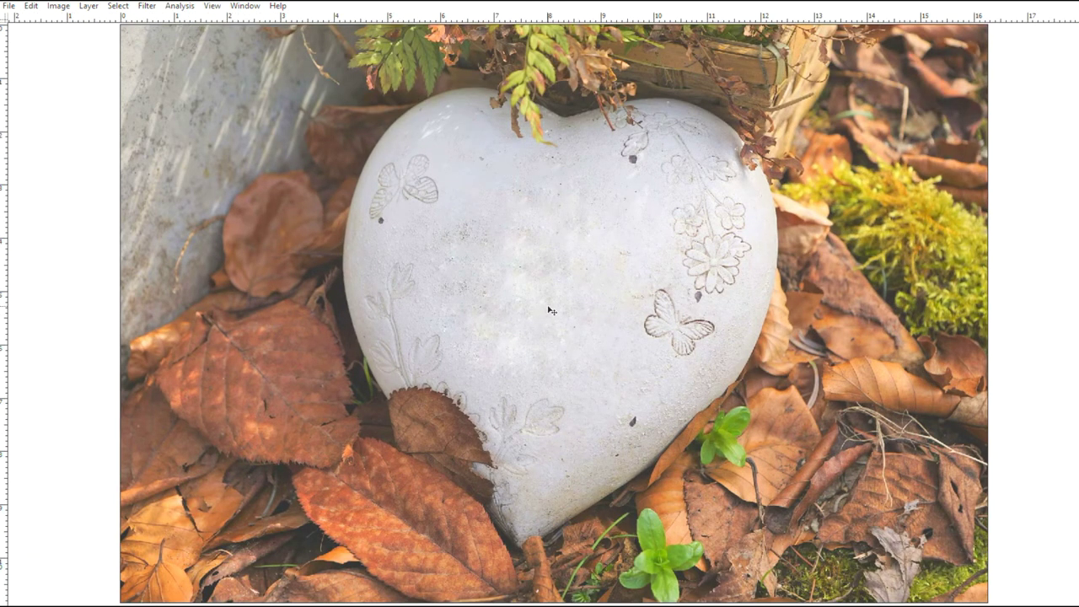
{"action": "scroll", "coordinate": [549, 311], "scroll_direction": "up", "scroll_amount": 1}
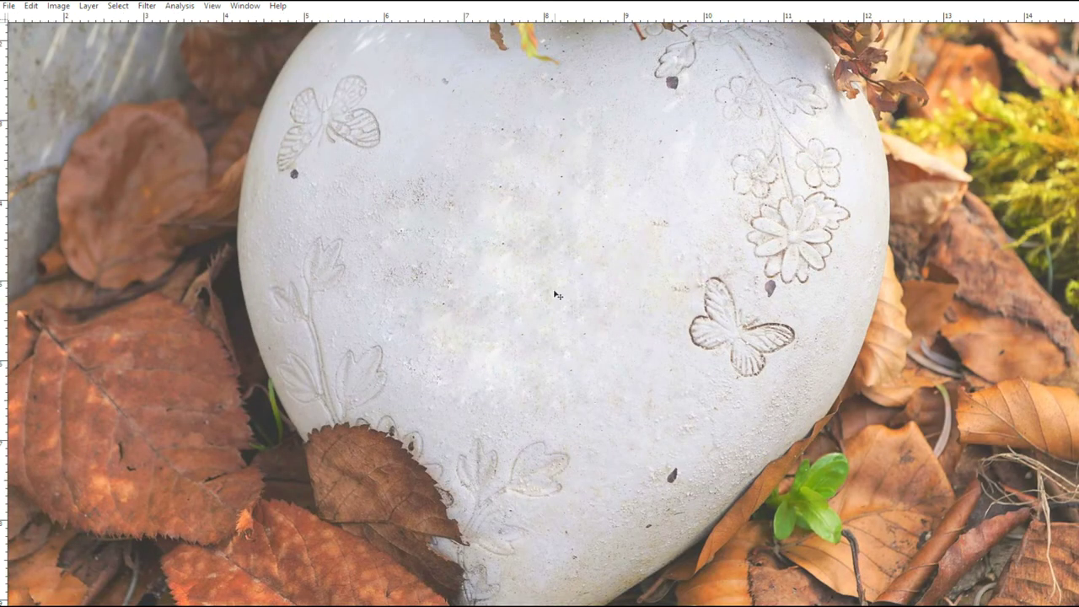
{"action": "left_click_drag", "start_coordinate": [591, 279], "coordinate": [598, 284]}
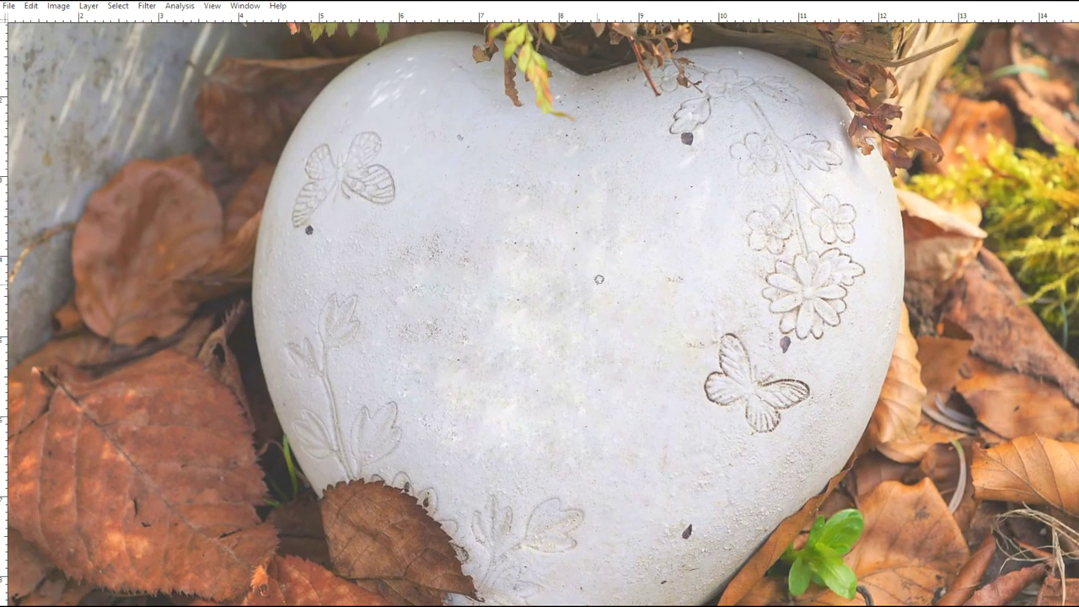
- Patch the two speckled areas between the upper butterfly and the flower stem with smoother stone, and deselect
{"action": "scroll", "coordinate": [600, 289], "scroll_direction": "up", "scroll_amount": 1}
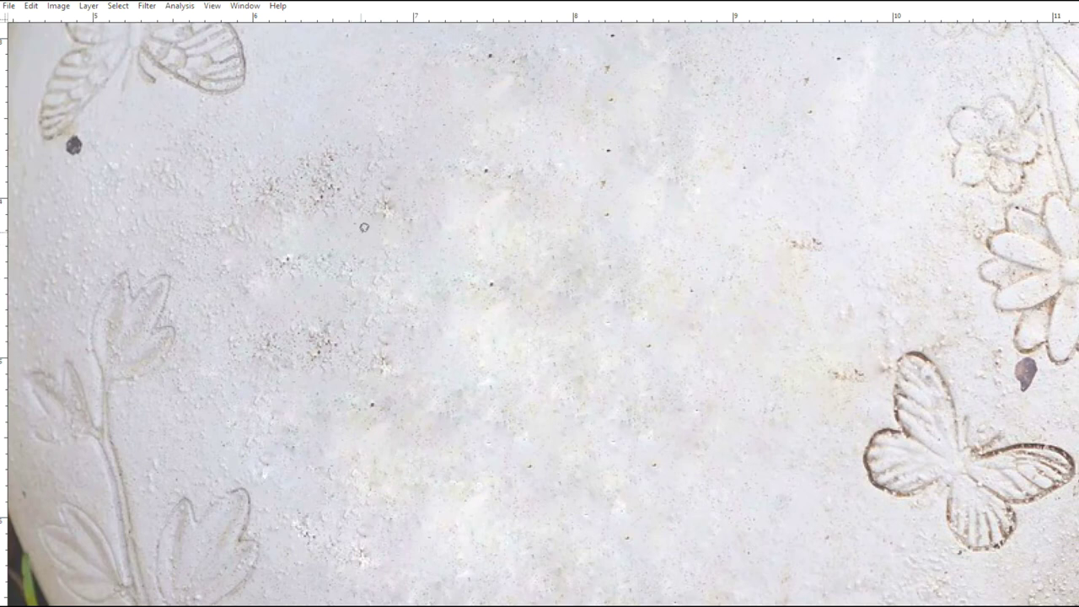
{"action": "left_click_drag", "start_coordinate": [408, 181], "coordinate": [410, 217]}
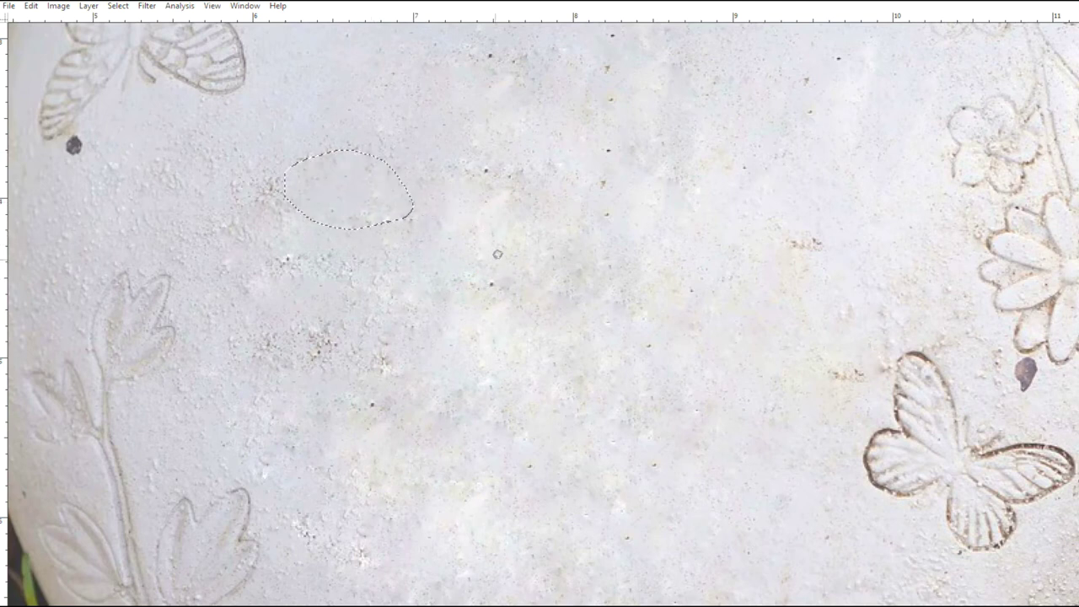
{"action": "left_click_drag", "start_coordinate": [371, 269], "coordinate": [318, 284]}
{"action": "left_click_drag", "start_coordinate": [325, 262], "coordinate": [534, 260]}
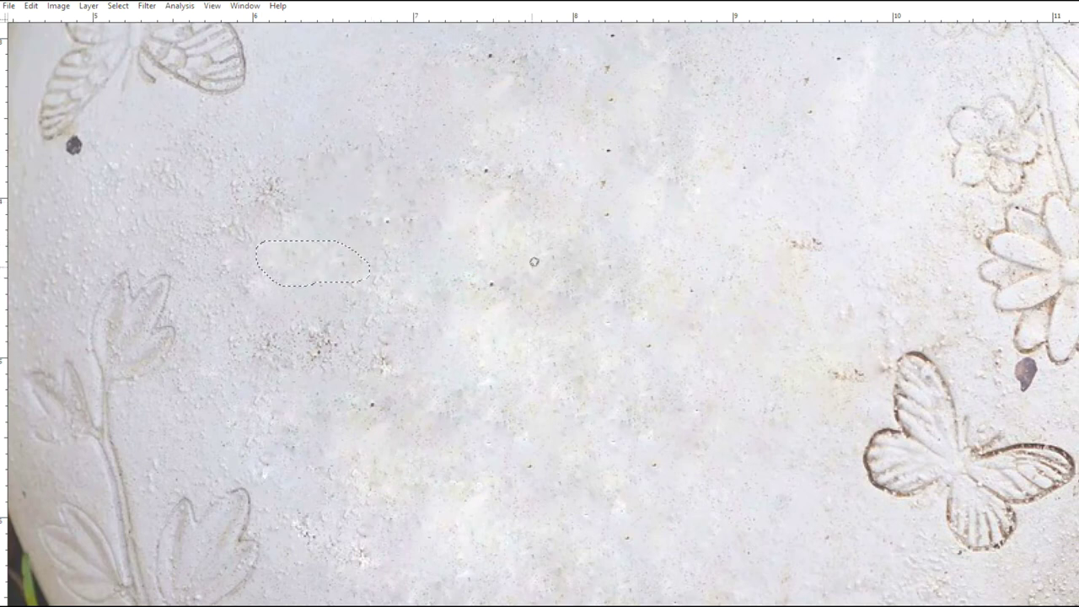
{"action": "left_click", "coordinate": [531, 259]}
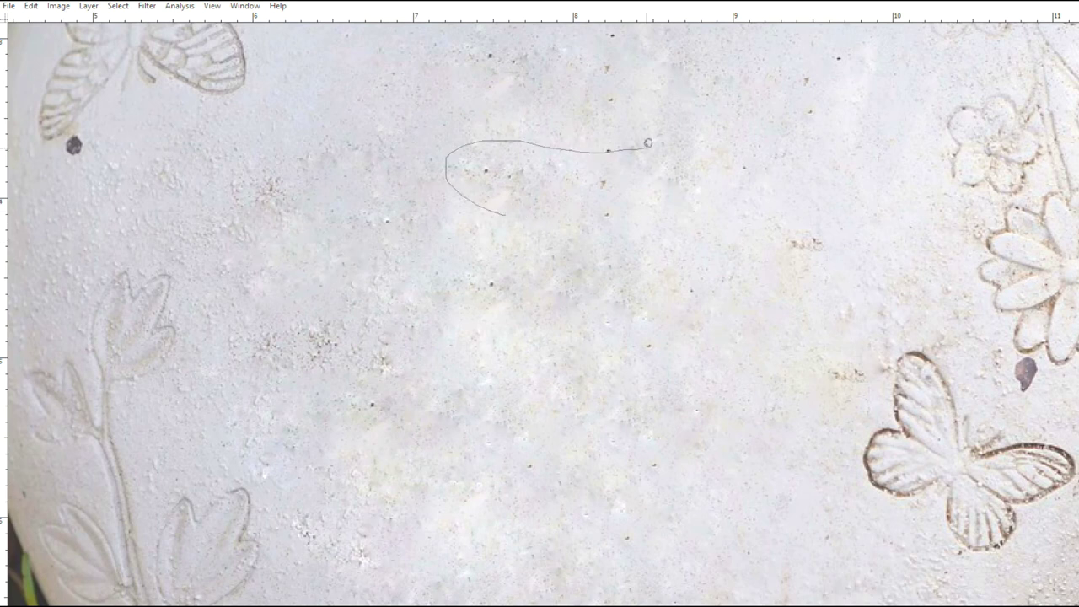
- Patch the dark specks in the upper middle of the heart with the smoother stone beside them, and deselect
{"action": "left_click_drag", "start_coordinate": [649, 143], "coordinate": [655, 196]}
{"action": "mouse_move", "coordinate": [613, 184]}
{"action": "left_mouse_down"}
{"action": "mouse_move", "coordinate": [633, 273]}
{"action": "mouse_move", "coordinate": [604, 105]}
{"action": "mouse_move", "coordinate": [646, 148]}
{"action": "left_mouse_up"}
{"action": "left_click", "coordinate": [648, 277]}
{"action": "left_click_drag", "start_coordinate": [632, 177], "coordinate": [705, 174]}
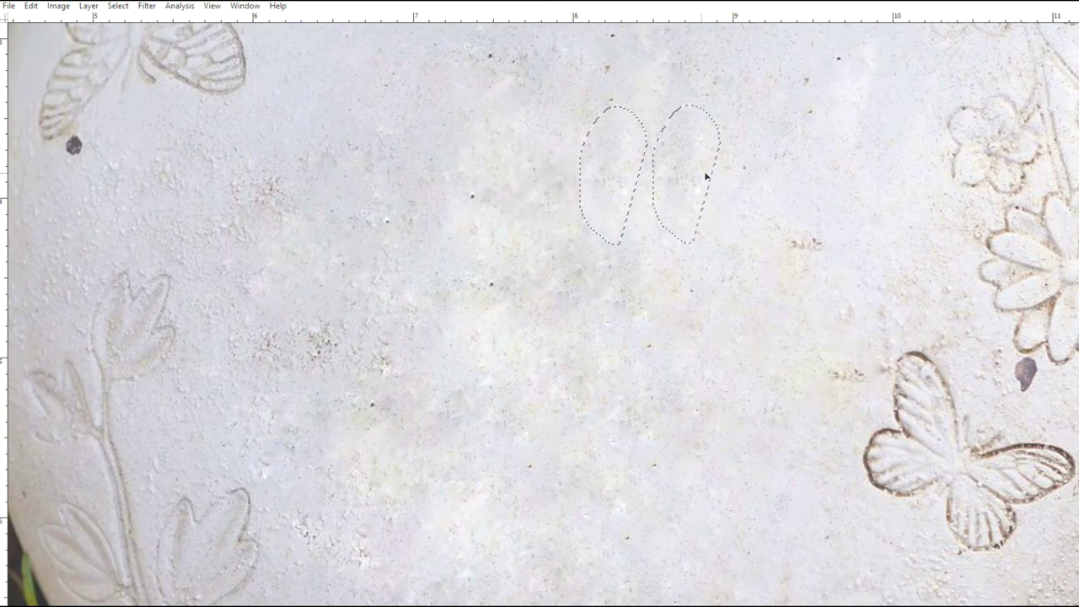
{"action": "left_click", "coordinate": [709, 171]}
- Patch the brown marks above the lower butterfly and the speckled area beside the flower stem, and deselect
{"action": "left_click_drag", "start_coordinate": [764, 245], "coordinate": [821, 275]}
{"action": "left_click", "coordinate": [691, 339]}
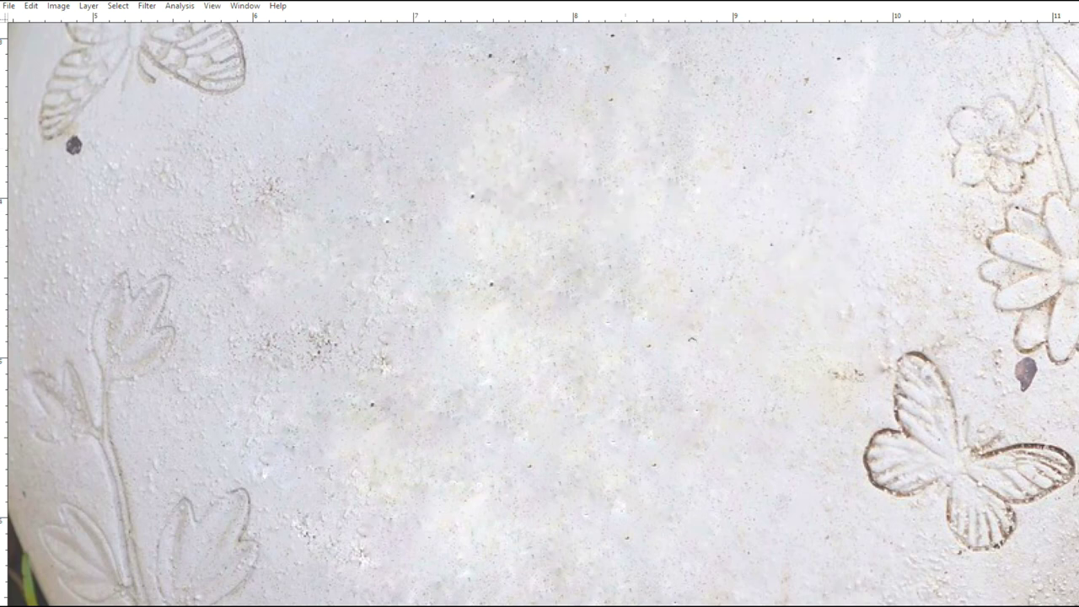
{"action": "left_click_drag", "start_coordinate": [429, 366], "coordinate": [434, 386]}
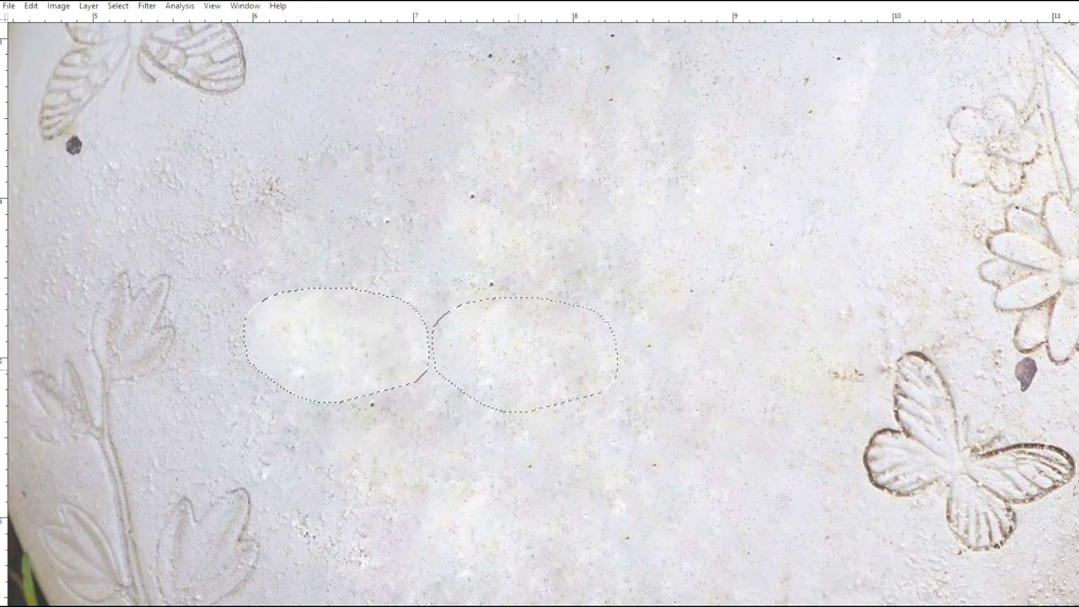
{"action": "key", "text": "ctrl+d"}
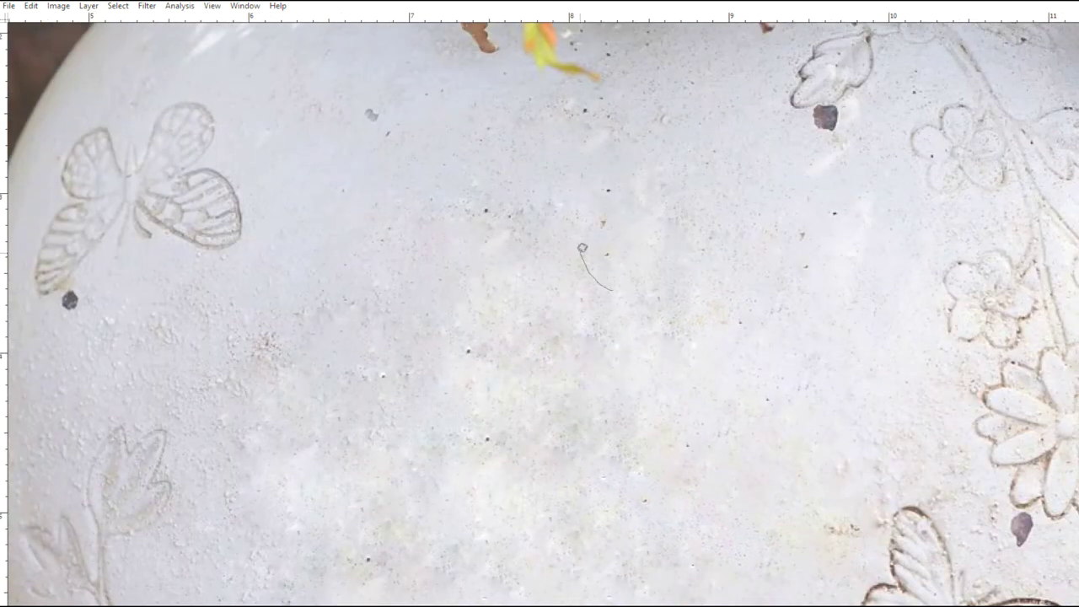
- Patch the remaining specks in the upper middle and upper flower side of the heart with nearby stone, and deselect
{"action": "mouse_move", "coordinate": [582, 247]}
{"action": "left_mouse_down"}
{"action": "mouse_move", "coordinate": [633, 212]}
{"action": "mouse_move", "coordinate": [674, 220]}
{"action": "left_mouse_up"}
{"action": "key", "text": "ctrl+d"}
{"action": "left_click_drag", "start_coordinate": [810, 298], "coordinate": [860, 199]}
{"action": "left_click_drag", "start_coordinate": [842, 229], "coordinate": [864, 343]}
{"action": "key", "text": "ctrl+d"}
{"action": "scroll", "coordinate": [791, 359], "scroll_direction": "down", "scroll_amount": 7}
{"action": "mouse_move", "coordinate": [681, 429]}
{"action": "left_mouse_down"}
{"action": "mouse_move", "coordinate": [584, 319]}
{"action": "mouse_move", "coordinate": [576, 350]}
{"action": "left_mouse_up"}
{"action": "scroll", "coordinate": [584, 316], "scroll_direction": "down", "scroll_amount": 2}
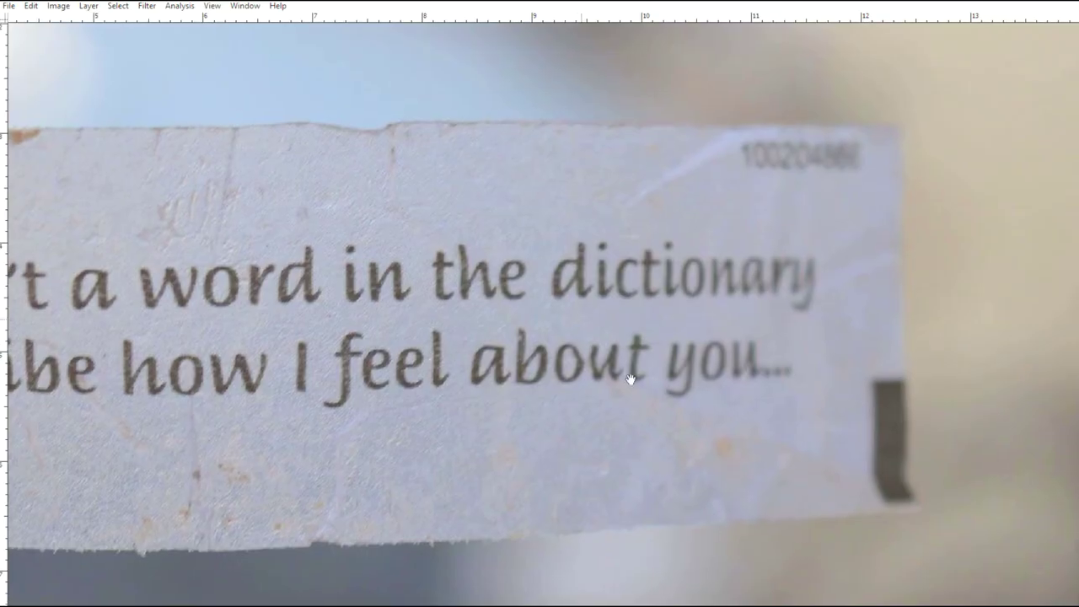
- On the paper strip photo, patch the words 'you...' and 'about' with the clean paper below them, and deselect
{"action": "left_click_drag", "start_coordinate": [667, 331], "coordinate": [756, 322]}
{"action": "mouse_move", "coordinate": [813, 353]}
{"action": "left_mouse_down"}
{"action": "mouse_move", "coordinate": [804, 389]}
{"action": "mouse_move", "coordinate": [667, 417]}
{"action": "left_mouse_up"}
{"action": "left_click_drag", "start_coordinate": [758, 364], "coordinate": [786, 450]}
{"action": "key", "text": "ctrl+d"}
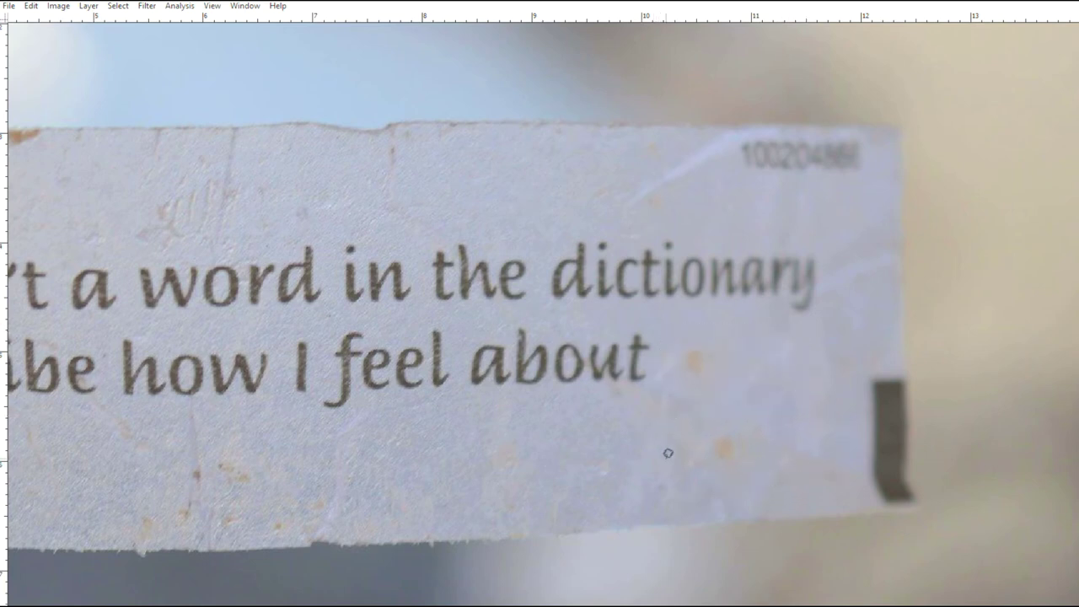
{"action": "left_click_drag", "start_coordinate": [612, 410], "coordinate": [477, 410]}
{"action": "mouse_move", "coordinate": [663, 312]}
{"action": "left_mouse_down"}
{"action": "mouse_move", "coordinate": [666, 385]}
{"action": "mouse_move", "coordinate": [603, 473]}
{"action": "left_mouse_up"}
{"action": "key", "text": "ctrl+d"}
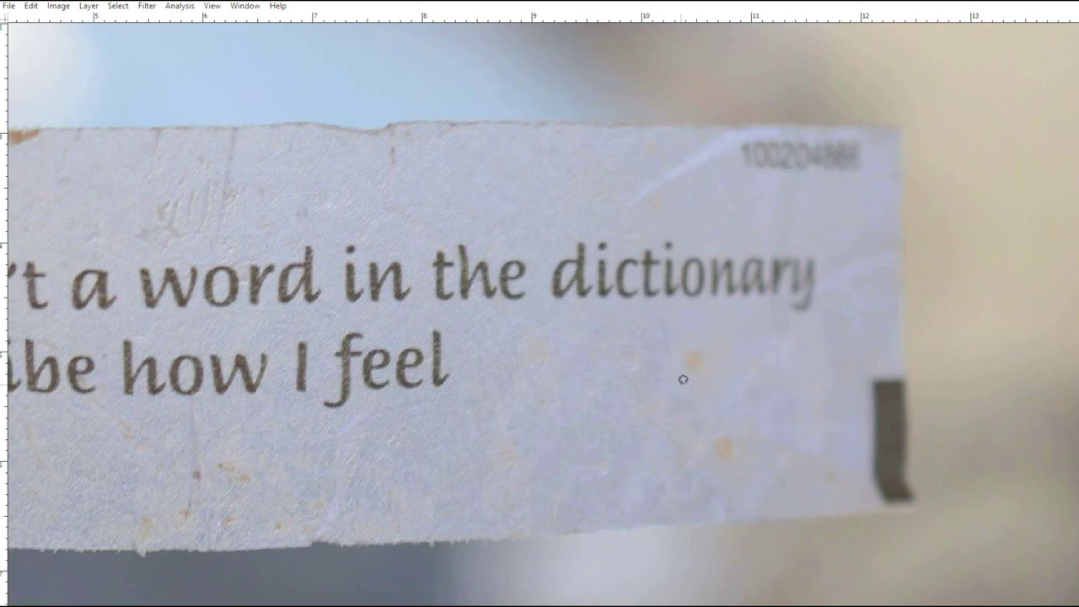
- Patch the words 'dictionary' and 'in the' in the first line of the strip with the clean paper below
{"action": "mouse_move", "coordinate": [578, 228]}
{"action": "left_mouse_down"}
{"action": "mouse_move", "coordinate": [592, 319]}
{"action": "mouse_move", "coordinate": [578, 229]}
{"action": "left_mouse_up"}
{"action": "left_click_drag", "start_coordinate": [814, 316], "coordinate": [780, 429]}
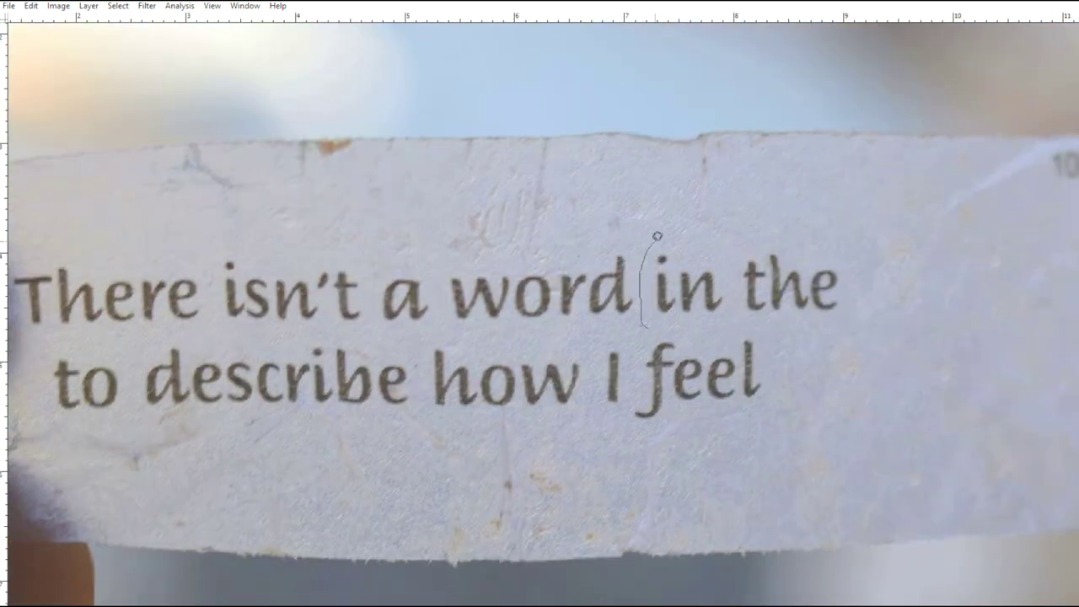
{"action": "left_click_drag", "start_coordinate": [657, 236], "coordinate": [657, 236]}
{"action": "left_click_drag", "start_coordinate": [687, 286], "coordinate": [687, 371]}
- Patch away 'describe how I feel' in the second line and 'isn't a word' in the first with clean paper
{"action": "mouse_move", "coordinate": [592, 348]}
{"action": "left_mouse_down"}
{"action": "mouse_move", "coordinate": [562, 344]}
{"action": "mouse_move", "coordinate": [590, 257]}
{"action": "left_mouse_up"}
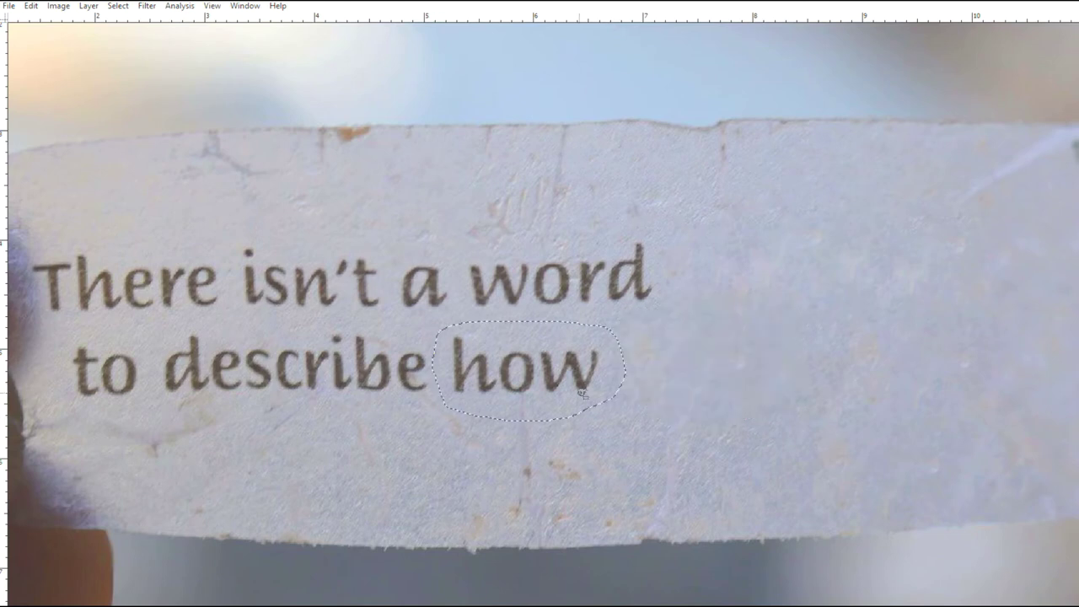
{"action": "left_click_drag", "start_coordinate": [582, 392], "coordinate": [581, 472]}
{"action": "left_click_drag", "start_coordinate": [687, 364], "coordinate": [501, 263]}
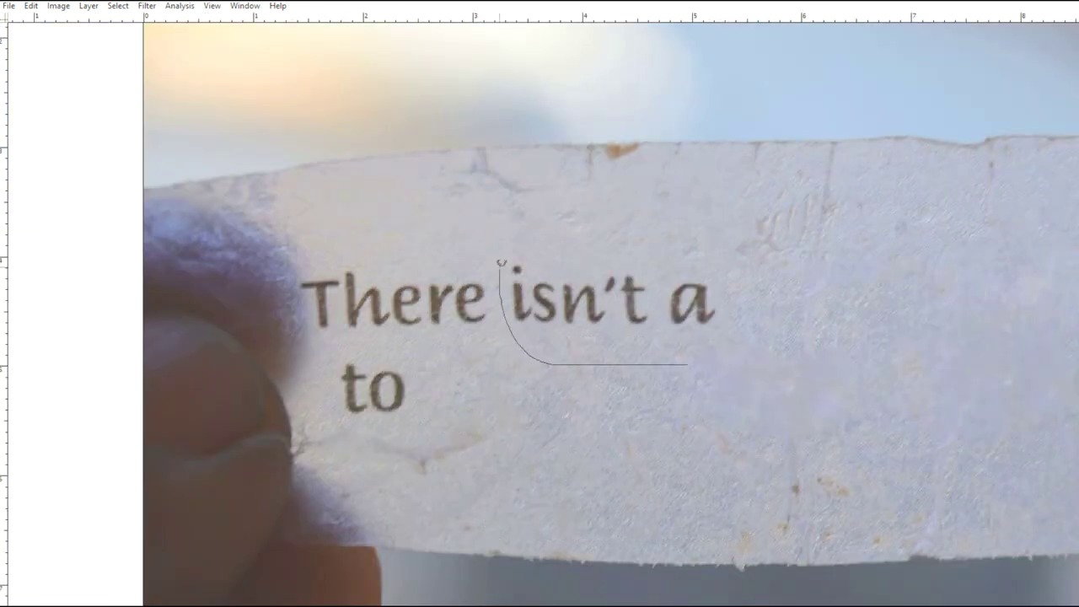
{"action": "left_click_drag", "start_coordinate": [500, 263], "coordinate": [717, 278]}
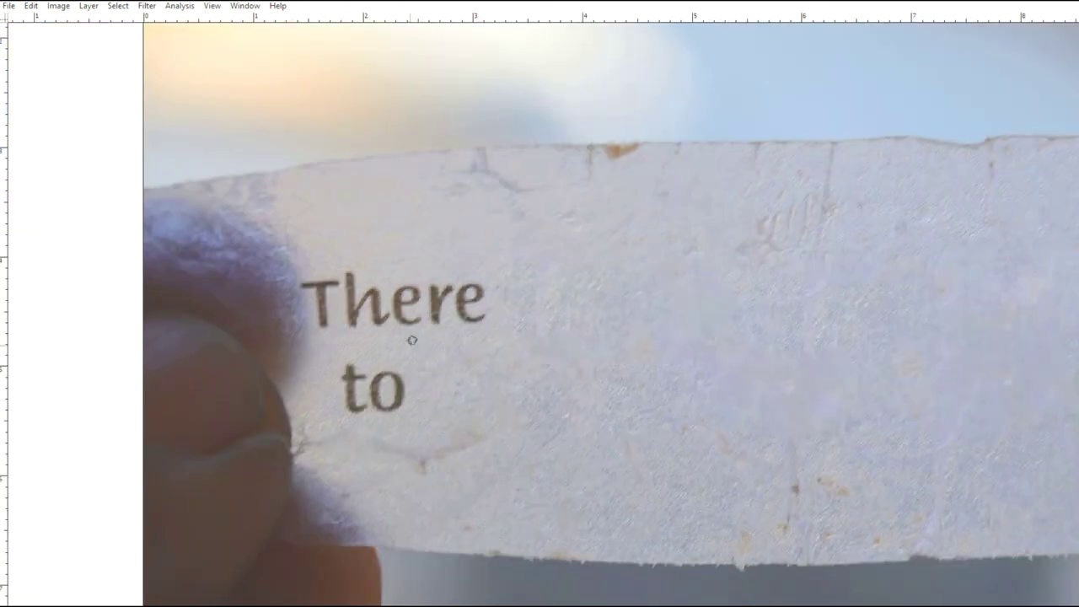
- Outline the word 'to' in the second line and patch it with the clean paper beside it
{"action": "left_click_drag", "start_coordinate": [410, 339], "coordinate": [489, 264]}
{"action": "left_click_drag", "start_coordinate": [337, 370], "coordinate": [329, 379]}
{"action": "key", "text": "ctrl+d"}
{"action": "left_click_drag", "start_coordinate": [429, 371], "coordinate": [394, 341]}
{"action": "left_click_drag", "start_coordinate": [394, 387], "coordinate": [570, 373]}
{"action": "left_click_drag", "start_coordinate": [673, 389], "coordinate": [947, 401]}
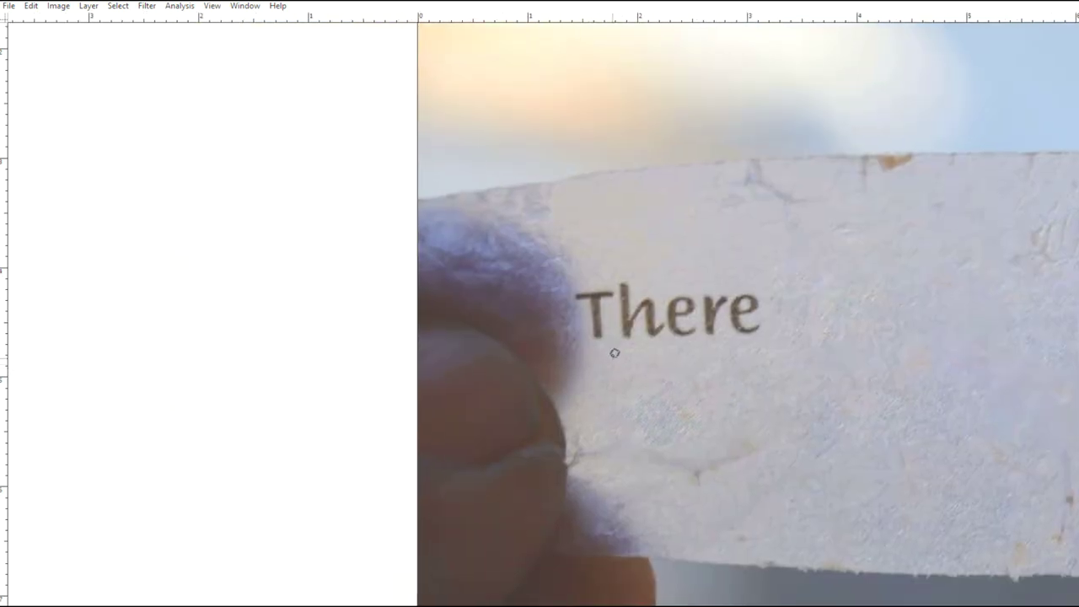
- Outline the word 'There' close to the fingers, patch it with the clean paper diagonally below, and deselect
{"action": "scroll", "coordinate": [614, 353], "scroll_direction": "up", "scroll_amount": 6}
{"action": "left_click_drag", "start_coordinate": [571, 388], "coordinate": [450, 406]}
{"action": "scroll", "coordinate": [449, 388], "scroll_direction": "down", "scroll_amount": 2}
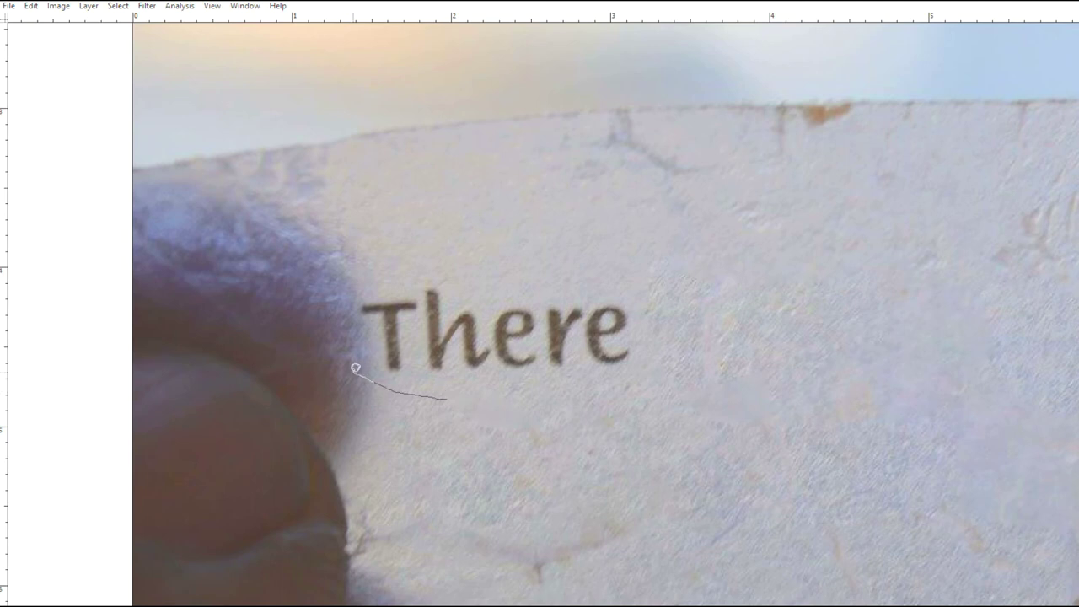
{"action": "mouse_move", "coordinate": [355, 368]}
{"action": "left_mouse_down"}
{"action": "mouse_move", "coordinate": [333, 333]}
{"action": "mouse_move", "coordinate": [338, 280]}
{"action": "mouse_move", "coordinate": [364, 260]}
{"action": "mouse_move", "coordinate": [509, 266]}
{"action": "left_mouse_up"}
{"action": "left_click_drag", "start_coordinate": [628, 273], "coordinate": [646, 388]}
{"action": "mouse_move", "coordinate": [454, 332]}
{"action": "left_mouse_down"}
{"action": "mouse_move", "coordinate": [681, 470]}
{"action": "mouse_move", "coordinate": [802, 487]}
{"action": "mouse_move", "coordinate": [804, 468]}
{"action": "left_mouse_up"}
{"action": "left_click", "coordinate": [721, 346]}
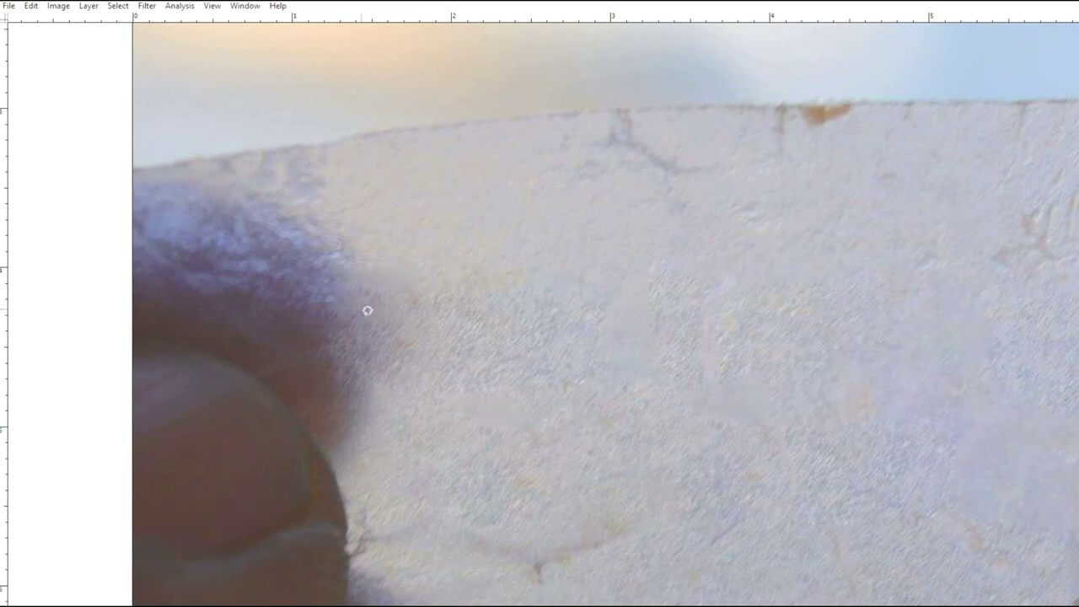
{"action": "scroll", "coordinate": [401, 326], "scroll_direction": "down", "scroll_amount": 2}
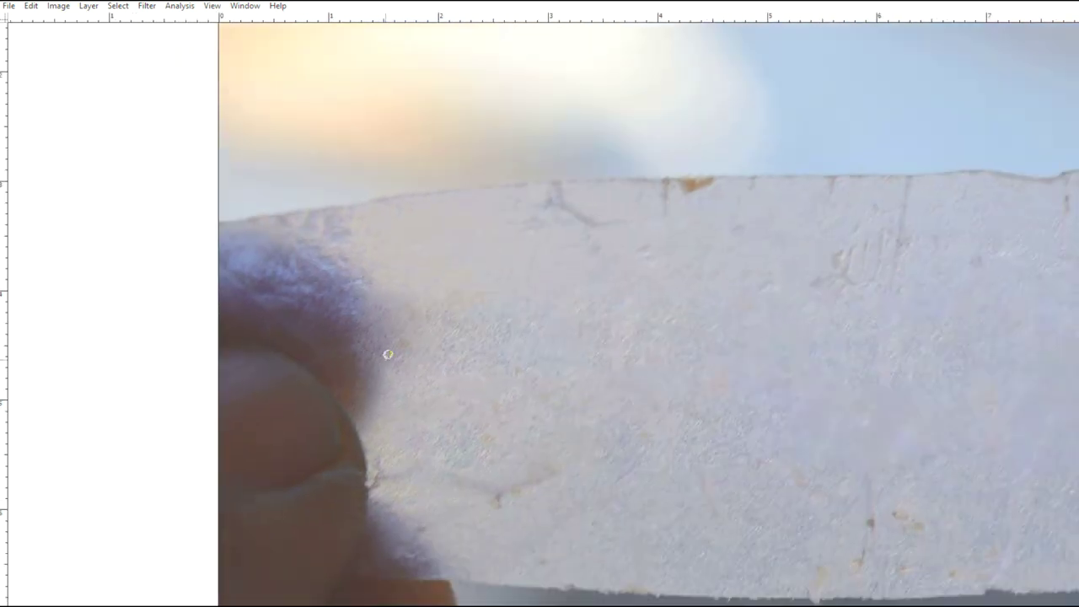
- Undo the last patch over the word 'There' and remove the selection outlined around the word
{"action": "scroll", "coordinate": [388, 354], "scroll_direction": "up", "scroll_amount": 1}
{"action": "key", "text": "ctrl+alt+z"}
{"action": "key", "text": "ctrl+alt+z"}
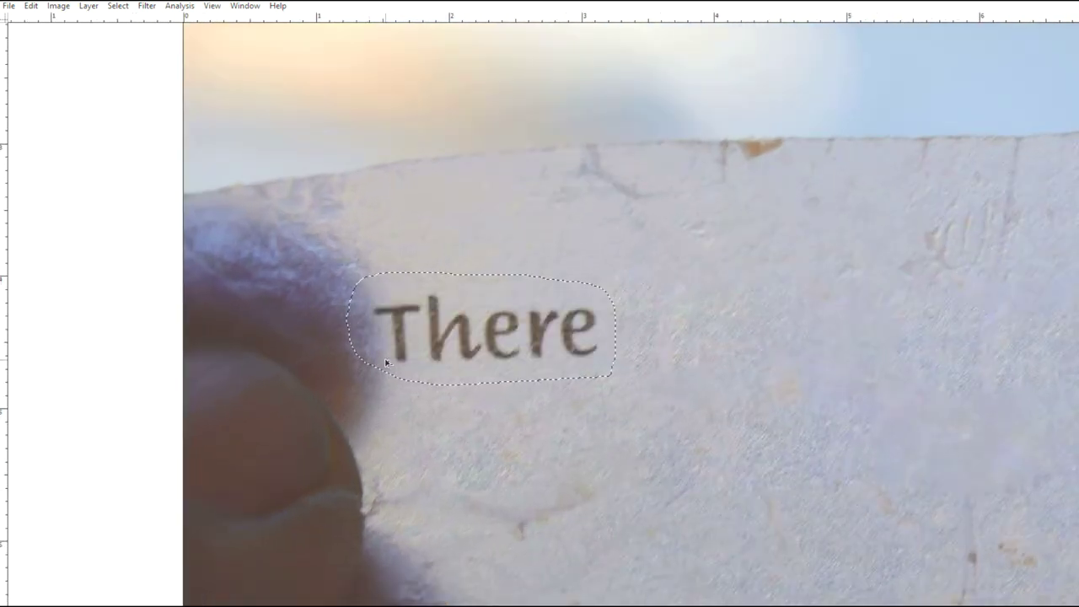
{"action": "key", "text": "ctrl+alt+z"}
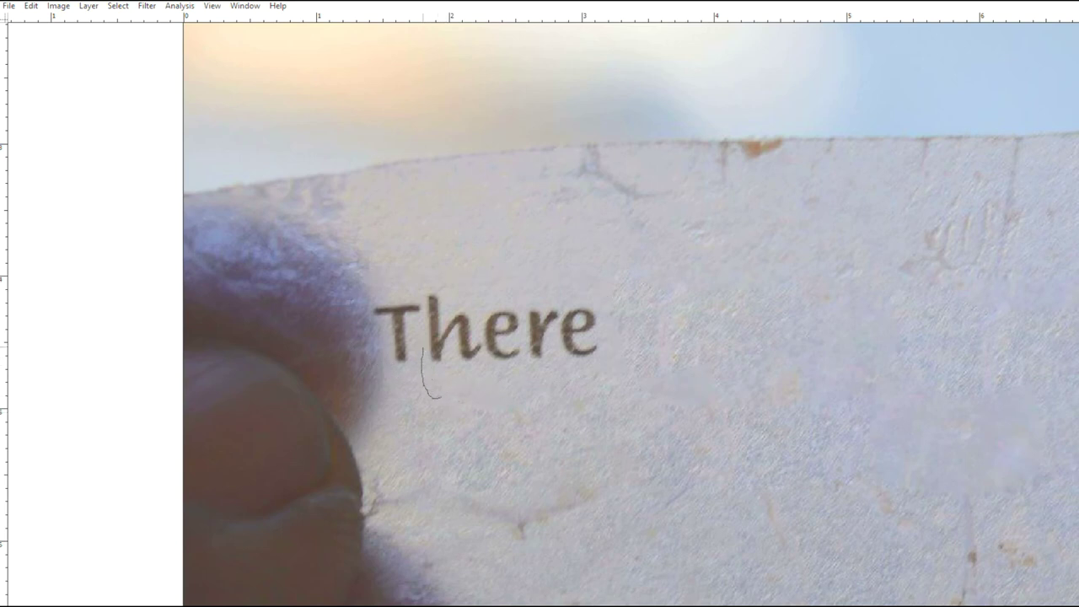
- Outline only the letters 'here' in 'There', patch them with the clean paper diagonally below, and deselect
{"action": "left_click_drag", "start_coordinate": [431, 276], "coordinate": [559, 271]}
{"action": "left_click_drag", "start_coordinate": [612, 296], "coordinate": [605, 383]}
{"action": "mouse_move", "coordinate": [573, 344]}
{"action": "left_mouse_down"}
{"action": "mouse_move", "coordinate": [715, 457]}
{"action": "mouse_move", "coordinate": [752, 470]}
{"action": "left_mouse_up"}
{"action": "key", "text": "ctrl+d"}
- Outline the lower stem of the remaining letter 'T', patch it with clean paper nearby, and deselect
{"action": "left_click_drag", "start_coordinate": [468, 354], "coordinate": [453, 390]}
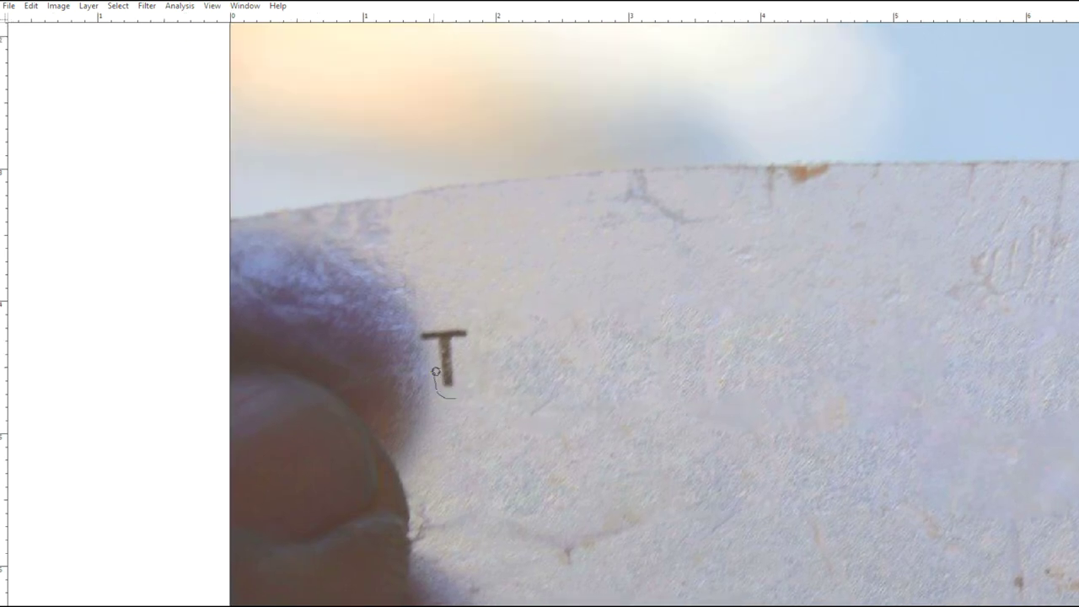
{"action": "scroll", "coordinate": [466, 364], "scroll_direction": "up", "scroll_amount": 1}
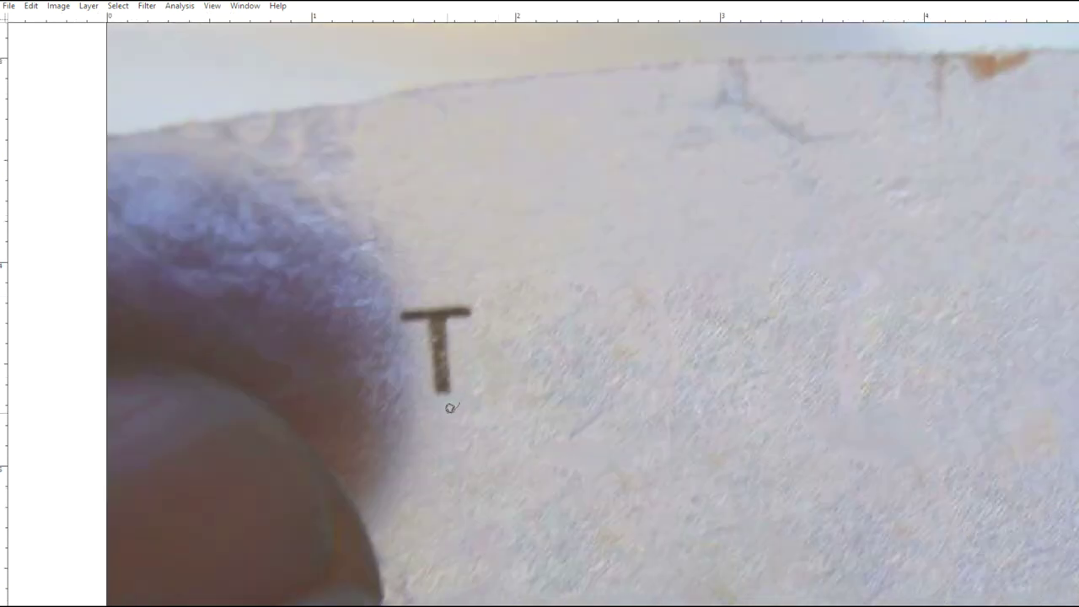
{"action": "mouse_move", "coordinate": [467, 333]}
{"action": "left_mouse_down"}
{"action": "mouse_move", "coordinate": [461, 403]}
{"action": "mouse_move", "coordinate": [531, 374]}
{"action": "left_mouse_up"}
{"action": "key", "text": "ctrl+d"}
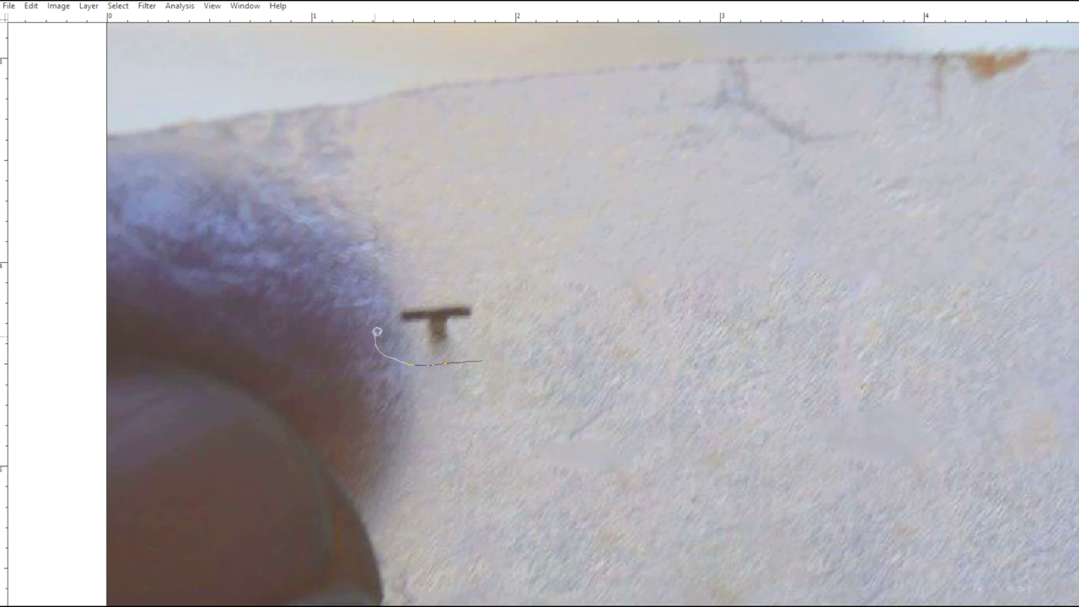
- Outline the rest of the 'T' beside the finger, patch it with the paper directly below, and deselect
{"action": "mouse_move", "coordinate": [498, 311]}
{"action": "left_mouse_down"}
{"action": "mouse_move", "coordinate": [485, 360]}
{"action": "mouse_move", "coordinate": [465, 376]}
{"action": "mouse_move", "coordinate": [462, 415]}
{"action": "left_mouse_up"}
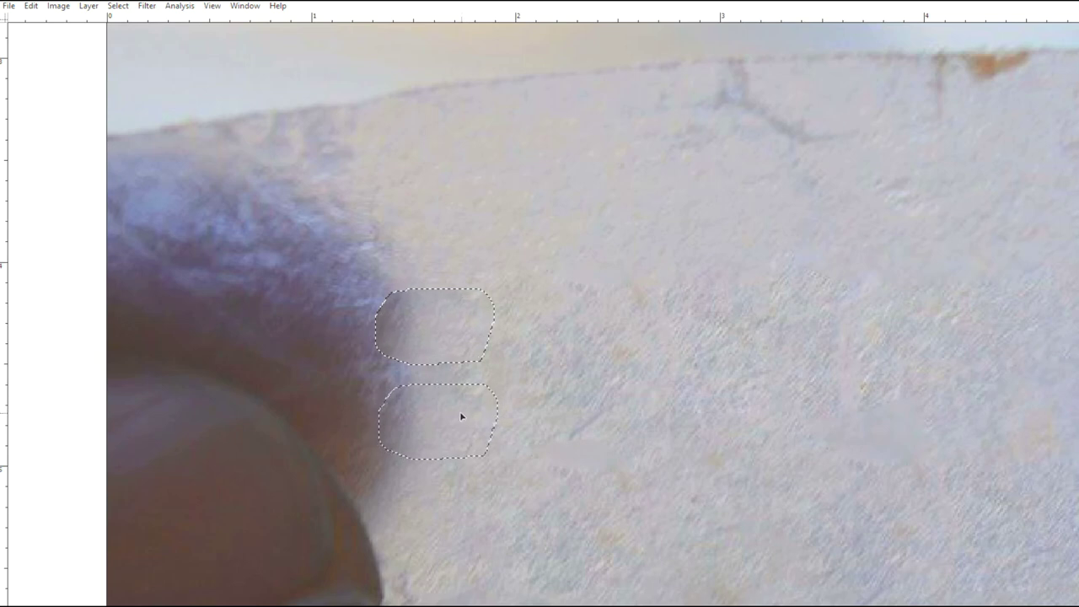
{"action": "key", "text": "ctrl+d"}
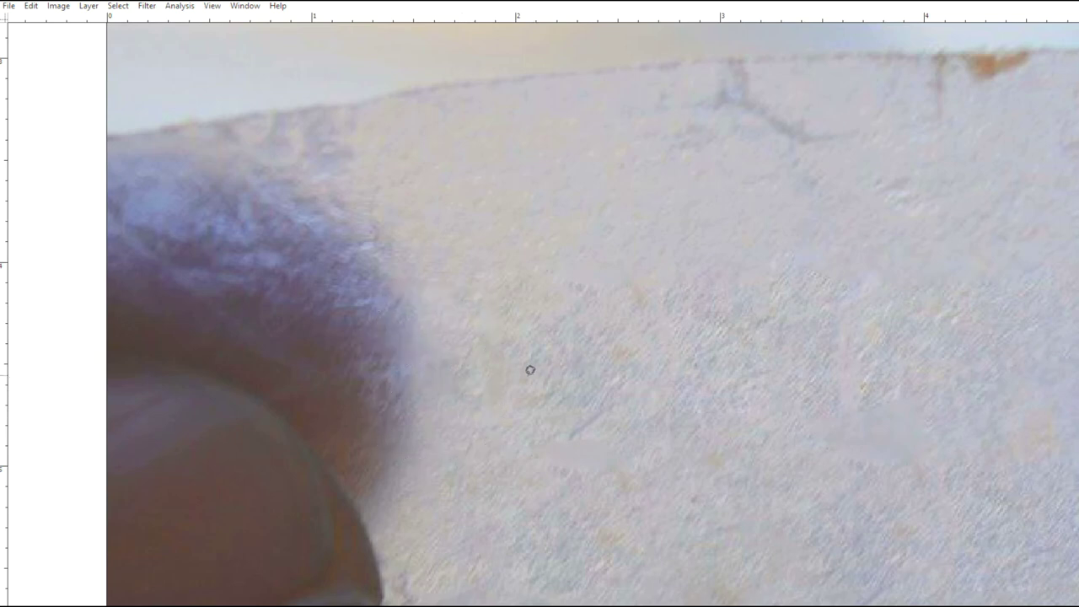
{"action": "scroll", "coordinate": [525, 369], "scroll_direction": "down", "scroll_amount": 4}
{"action": "scroll", "coordinate": [460, 342], "scroll_direction": "down", "scroll_amount": 1}
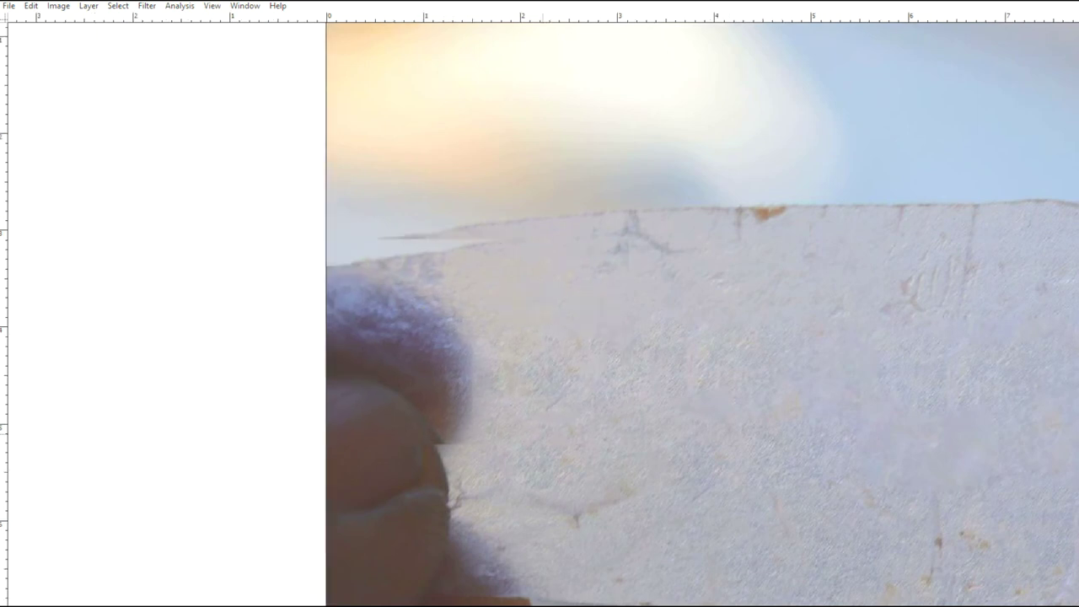
{"action": "scroll", "coordinate": [599, 413], "scroll_direction": "down", "scroll_amount": 3}
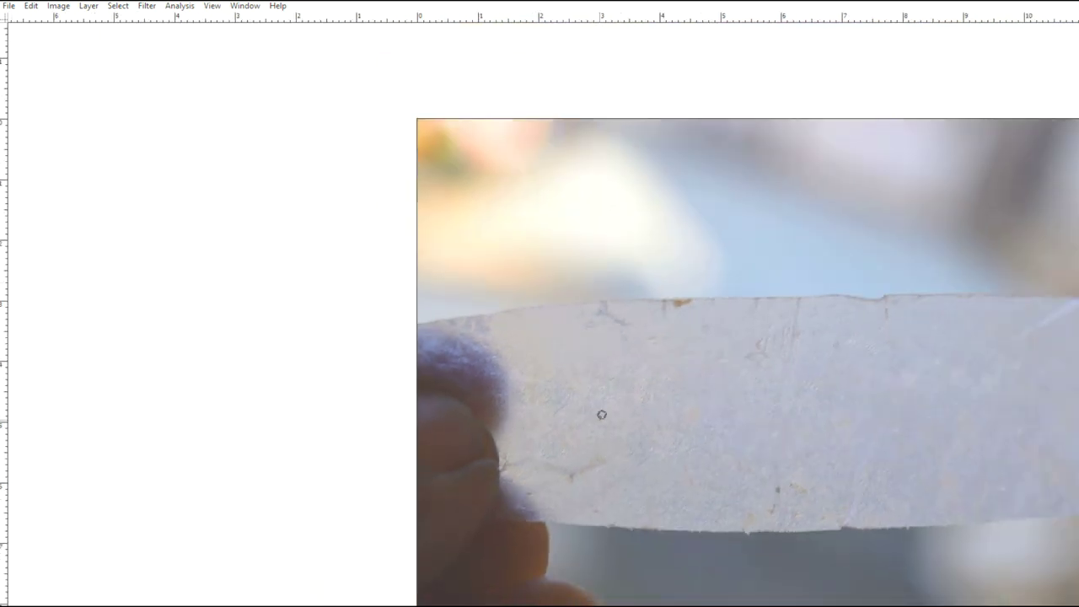
- Open the ocean-3605547 image from the Desktop
{"action": "left_click", "coordinate": [9, 5]}
{"action": "left_click", "coordinate": [25, 31]}
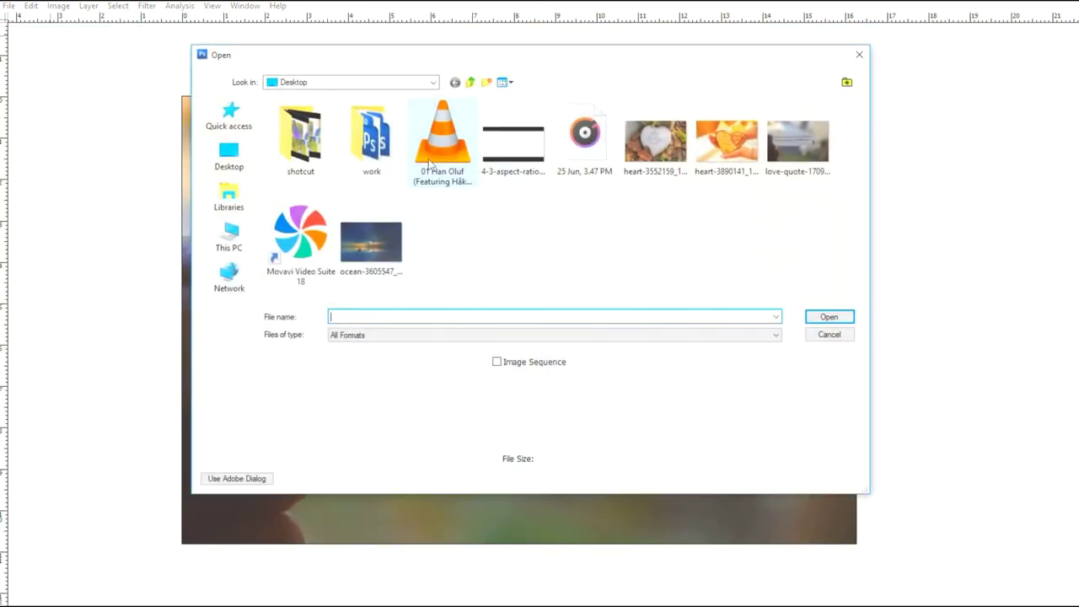
{"action": "left_click", "coordinate": [370, 242]}
{"action": "left_click", "coordinate": [829, 316]}
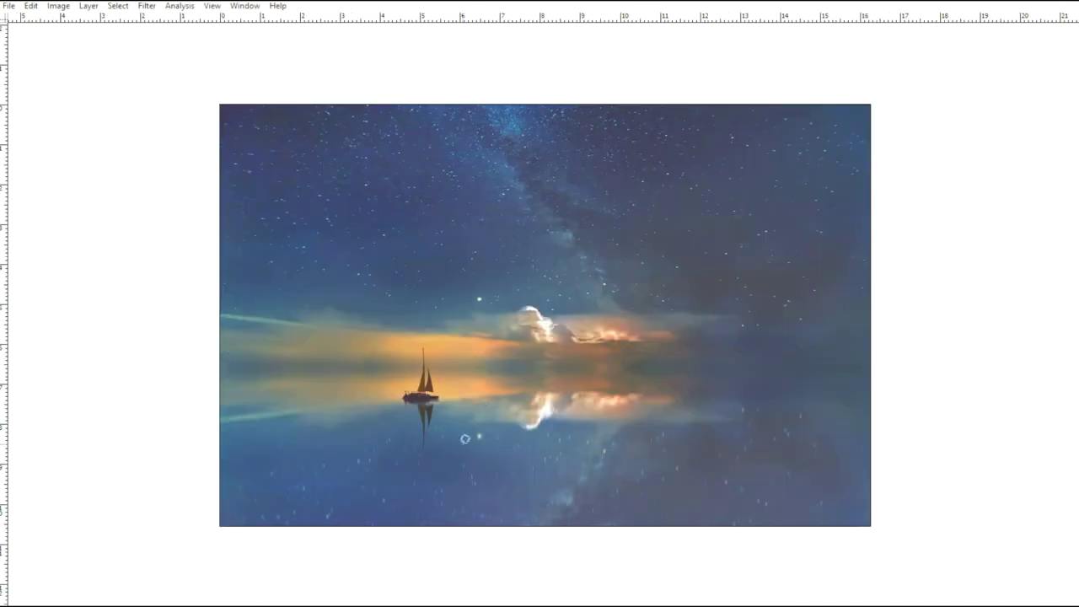
- Outline the sailboat with its reflection, patch it with the empty sea and sky beside it, and deselect
{"action": "scroll", "coordinate": [558, 444], "scroll_direction": "up", "scroll_amount": 5}
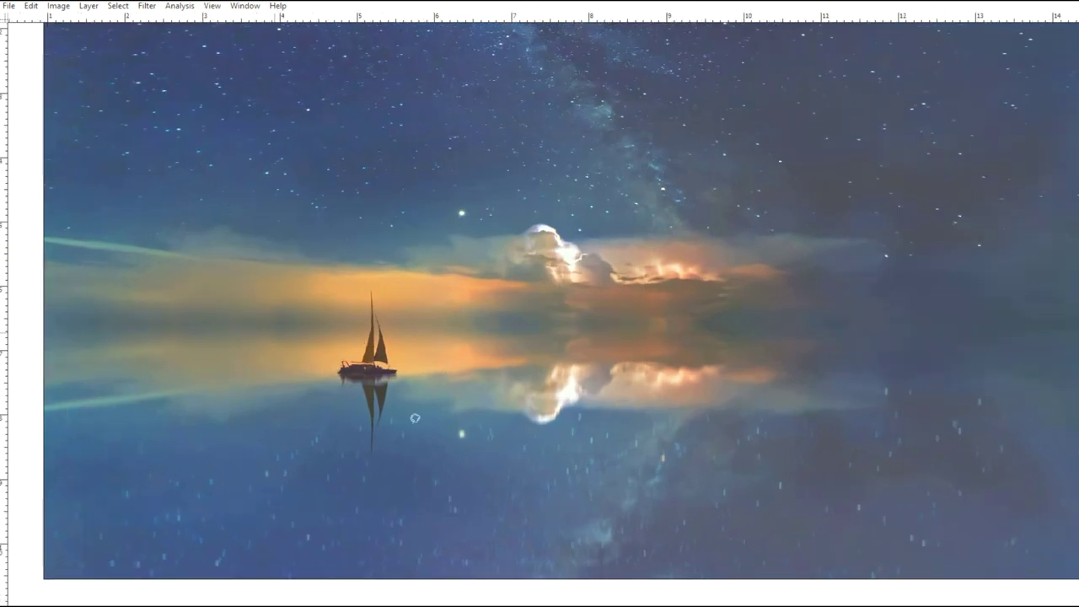
{"action": "scroll", "coordinate": [415, 417], "scroll_direction": "up", "scroll_amount": 3}
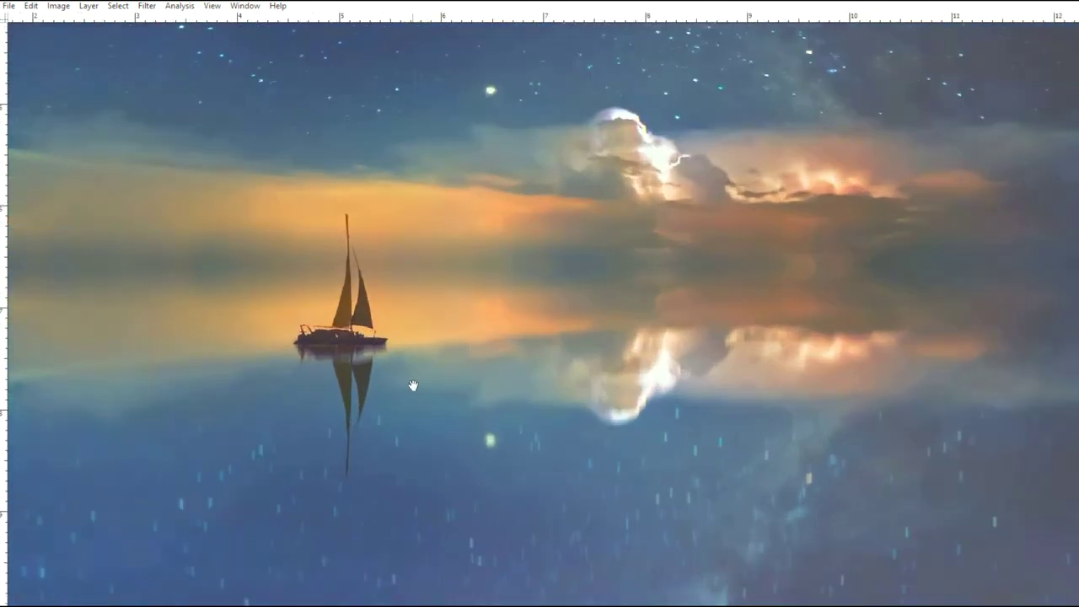
{"action": "left_click_drag", "start_coordinate": [413, 385], "coordinate": [609, 369]}
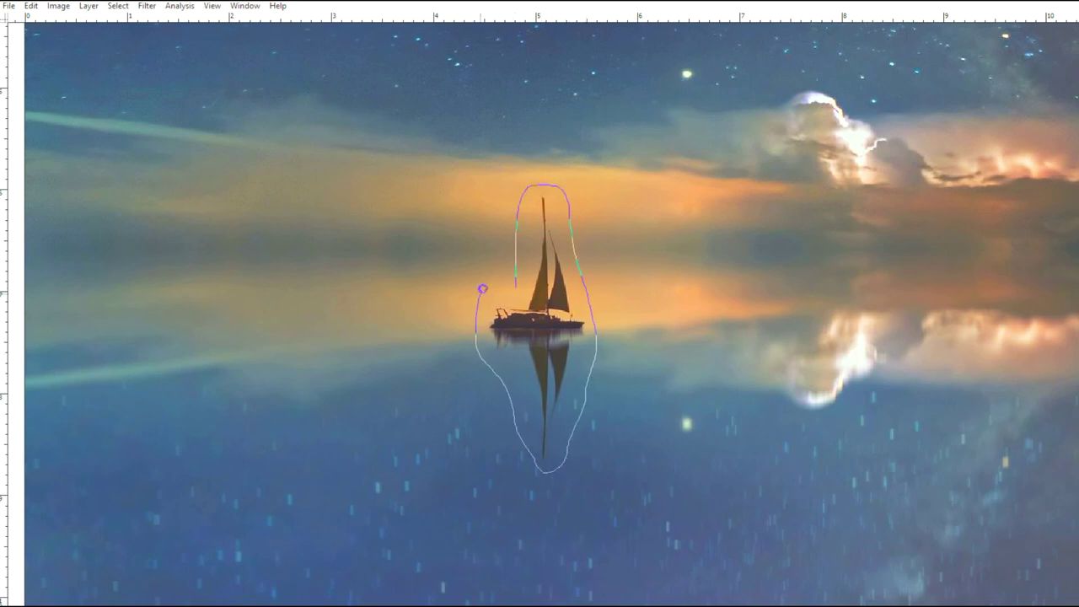
{"action": "left_click_drag", "start_coordinate": [482, 288], "coordinate": [482, 288]}
{"action": "left_click_drag", "start_coordinate": [517, 347], "coordinate": [646, 348]}
{"action": "key", "text": "ctrl+d"}
{"action": "scroll", "coordinate": [628, 423], "scroll_direction": "down", "scroll_amount": 5}
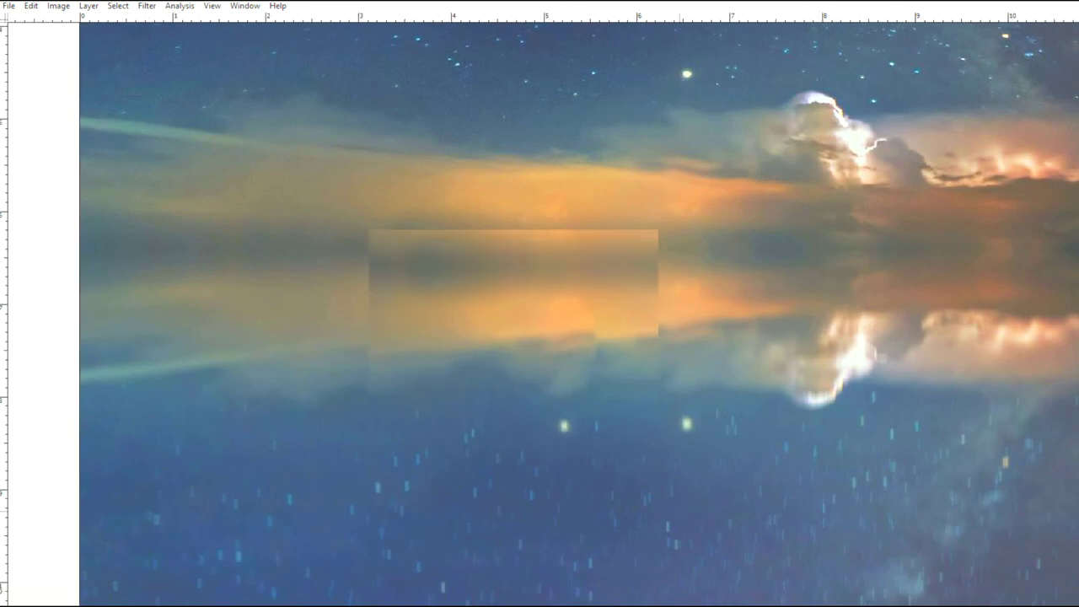
{"action": "scroll", "coordinate": [651, 426], "scroll_direction": "down", "scroll_amount": 2}
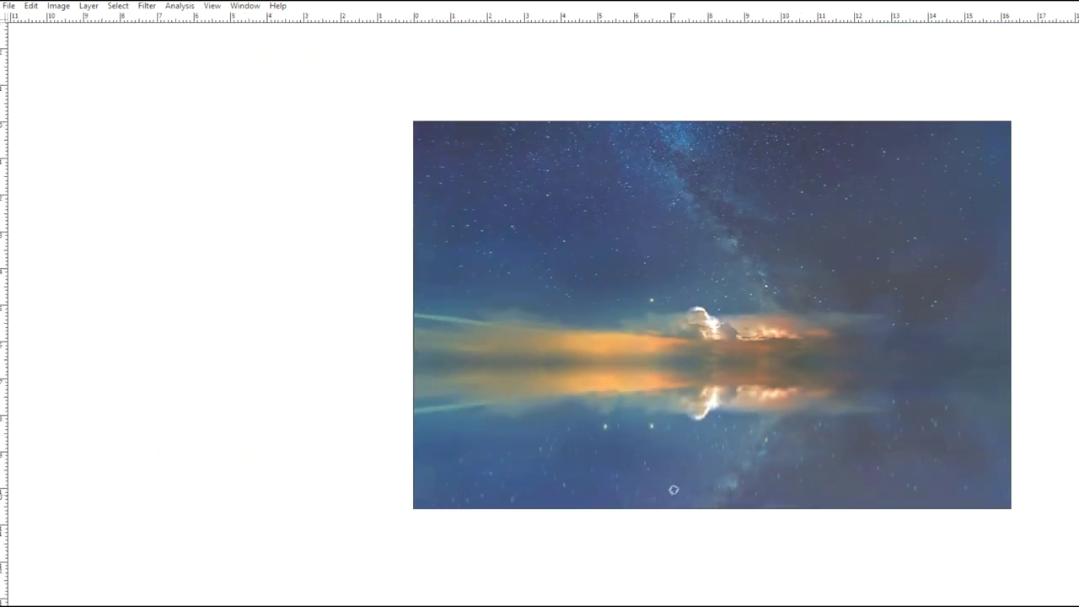
{"action": "left_click_drag", "start_coordinate": [701, 423], "coordinate": [579, 404]}
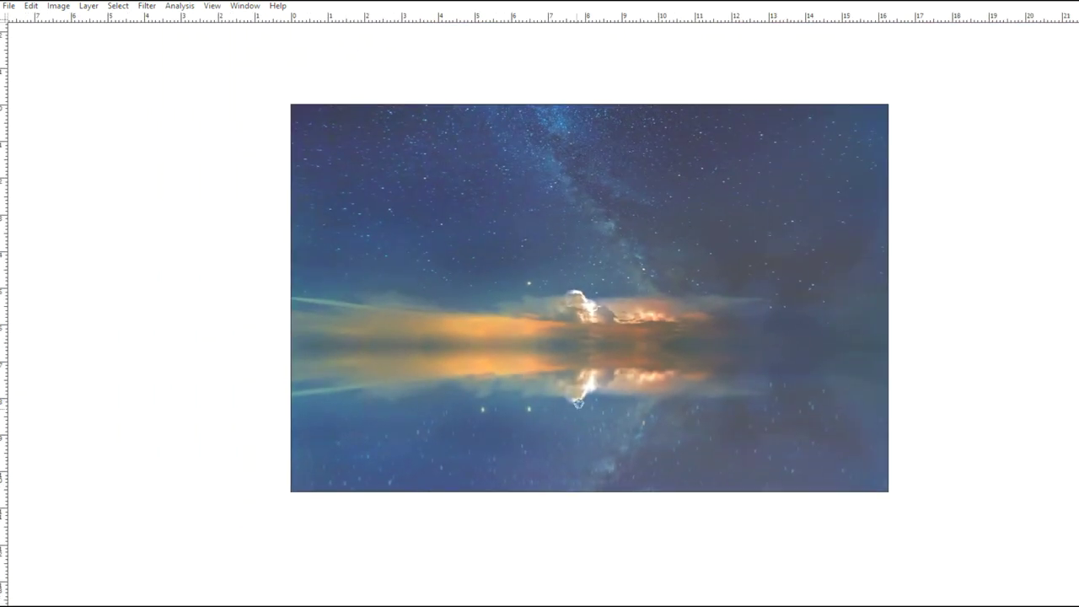
- Restore the removed sailboat and duplicate it by patching a rectangular area just beside it with the boat and its reflection
{"action": "scroll", "coordinate": [579, 404], "scroll_direction": "up", "scroll_amount": 3}
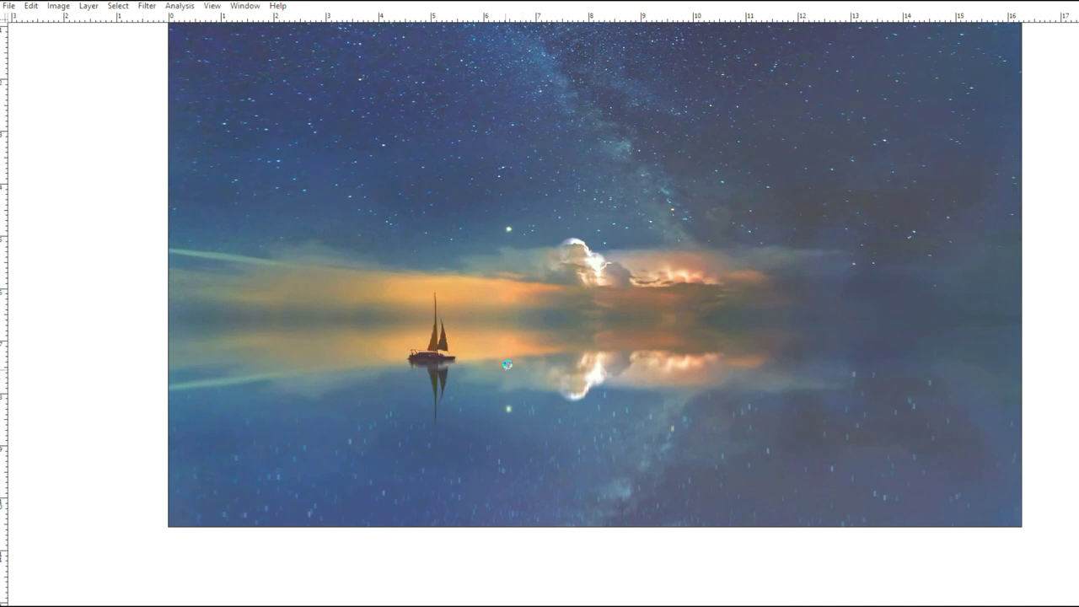
{"action": "scroll", "coordinate": [507, 364], "scroll_direction": "up", "scroll_amount": 2}
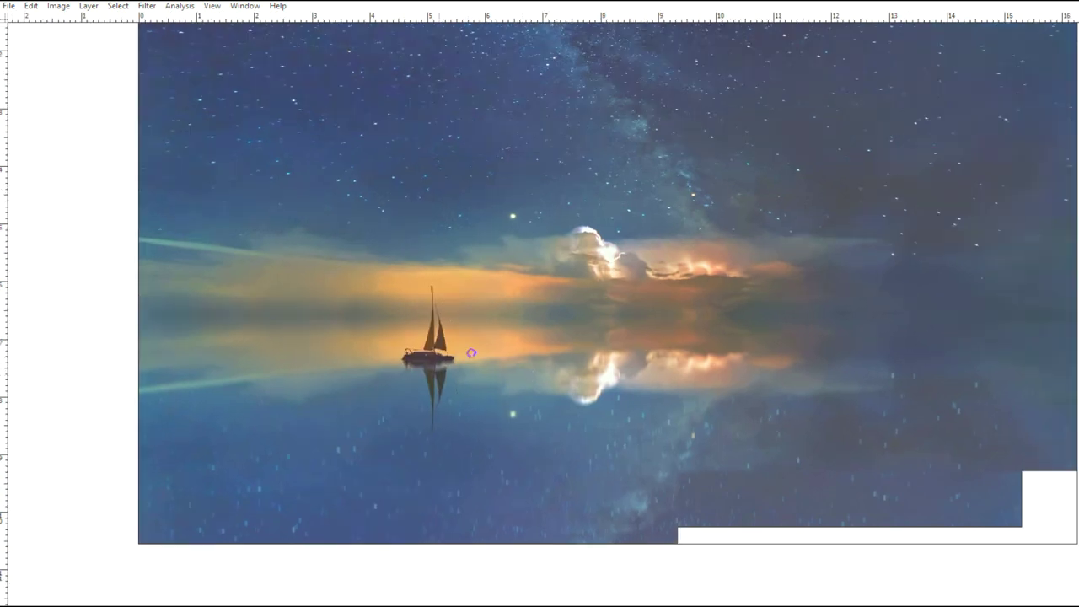
{"action": "scroll", "coordinate": [481, 354], "scroll_direction": "down", "scroll_amount": 1}
{"action": "scroll", "coordinate": [488, 356], "scroll_direction": "left", "scroll_amount": 3}
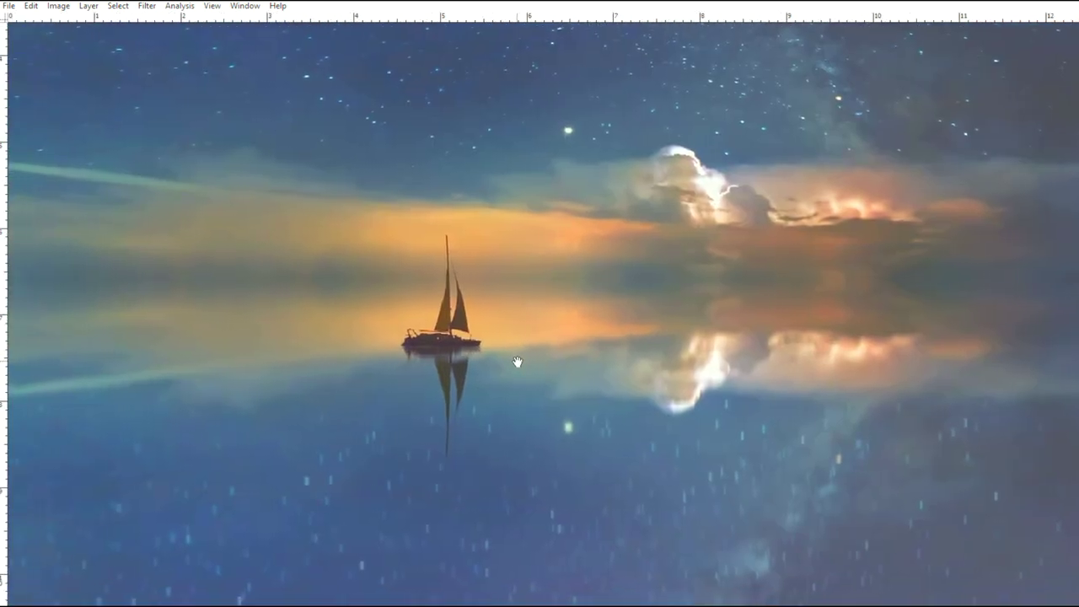
{"action": "scroll", "coordinate": [541, 354], "scroll_direction": "down", "scroll_amount": 1}
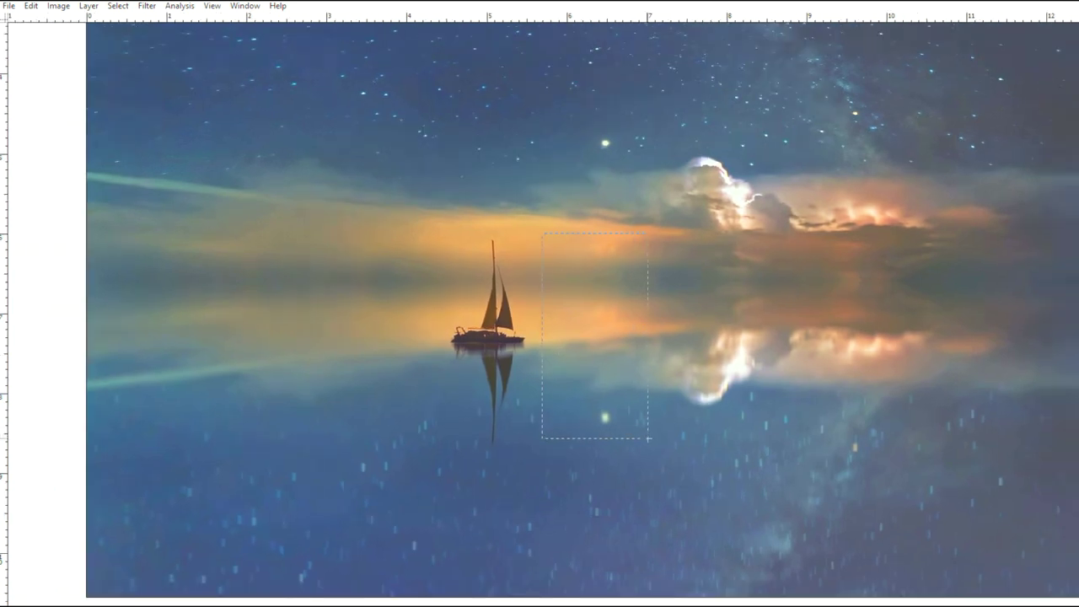
{"action": "left_click_drag", "start_coordinate": [649, 439], "coordinate": [649, 440]}
{"action": "key", "text": "j"}
{"action": "left_click_drag", "start_coordinate": [595, 324], "coordinate": [488, 333]}
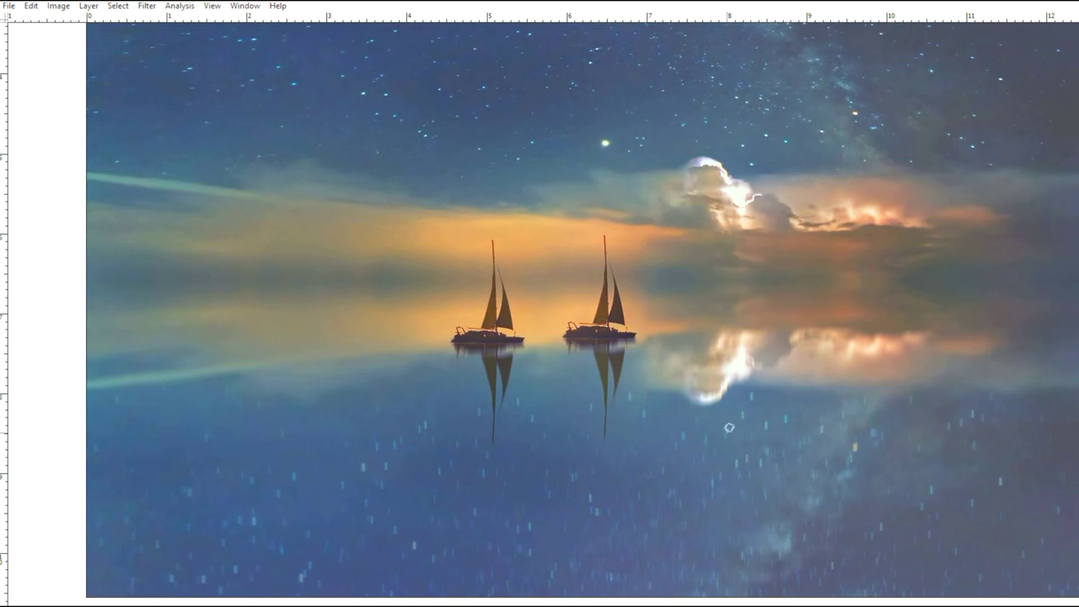
- Examine the two sailboats and how they blend into the scene, both up close and in the whole image
{"action": "scroll", "coordinate": [644, 354], "scroll_direction": "down", "scroll_amount": 4}
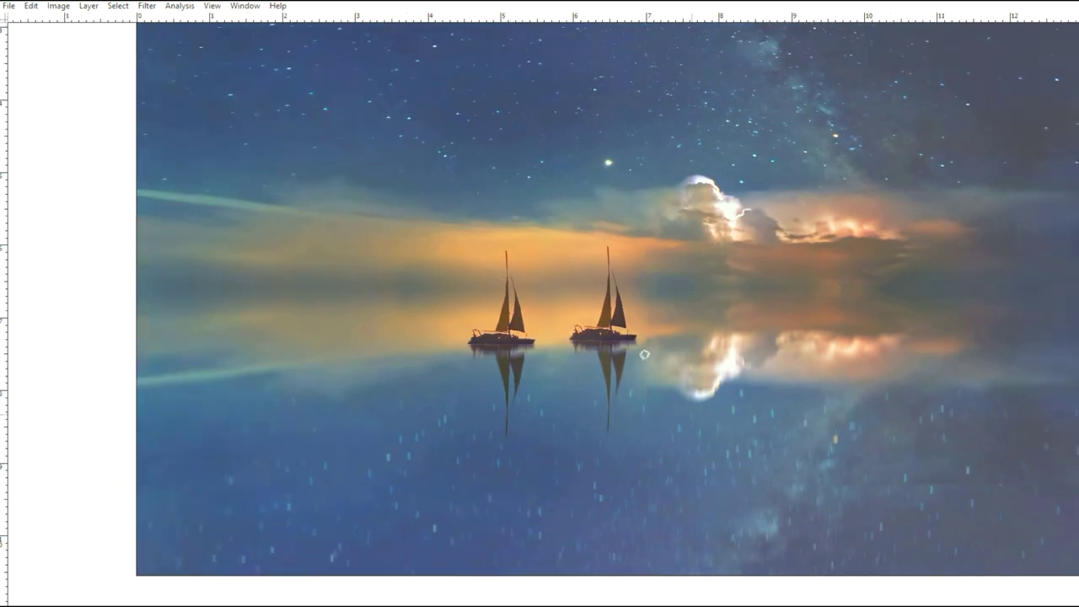
{"action": "left_click_drag", "start_coordinate": [688, 348], "coordinate": [623, 377]}
{"action": "scroll", "coordinate": [623, 377], "scroll_direction": "up", "scroll_amount": 2}
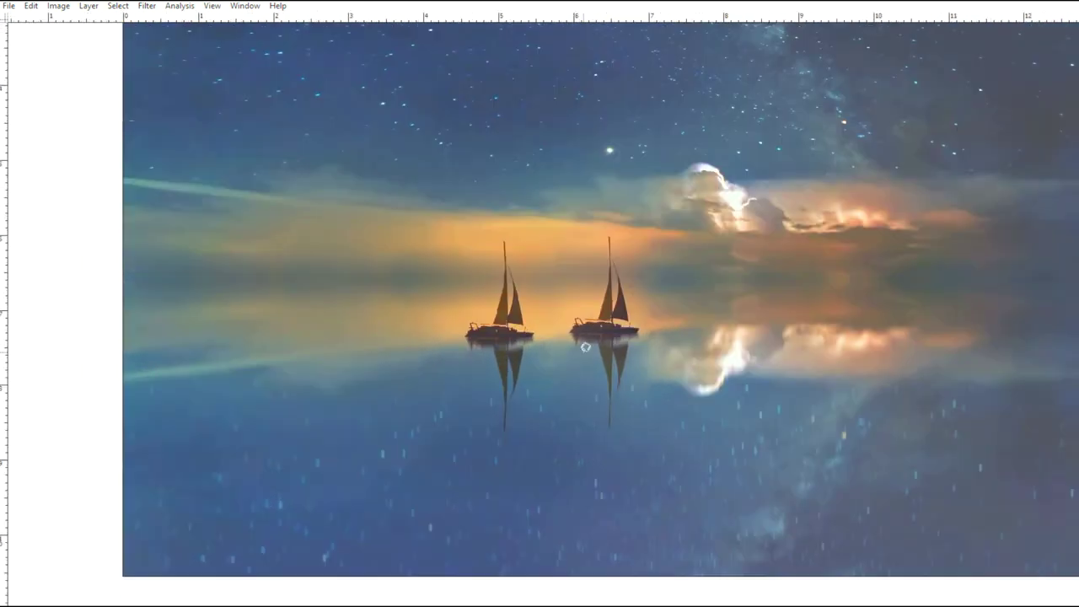
{"action": "scroll", "coordinate": [609, 338], "scroll_direction": "down", "scroll_amount": 1}
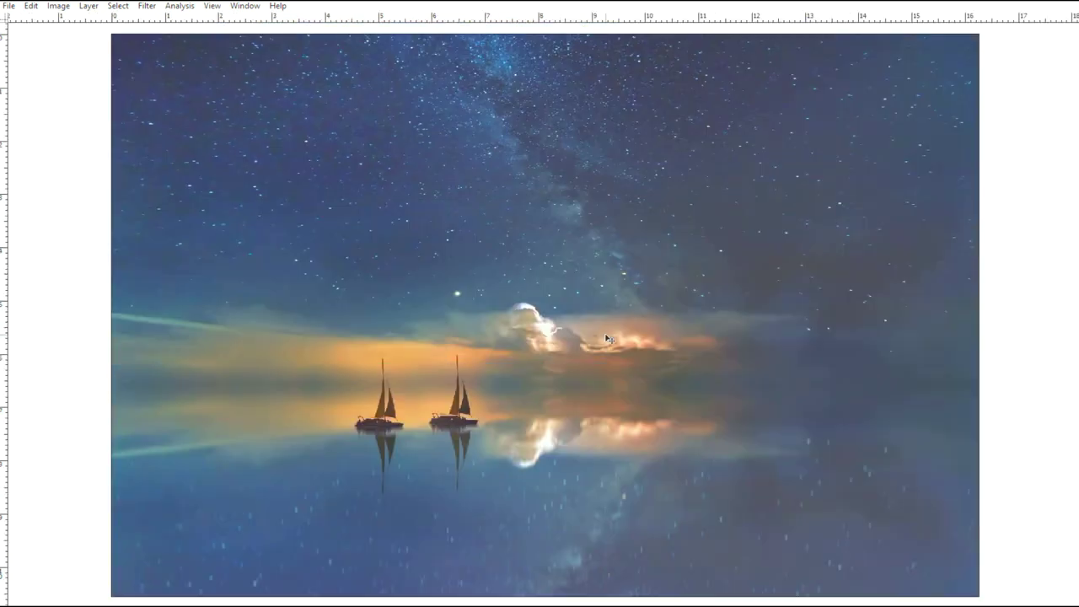
{"action": "scroll", "coordinate": [573, 391], "scroll_direction": "up", "scroll_amount": 3}
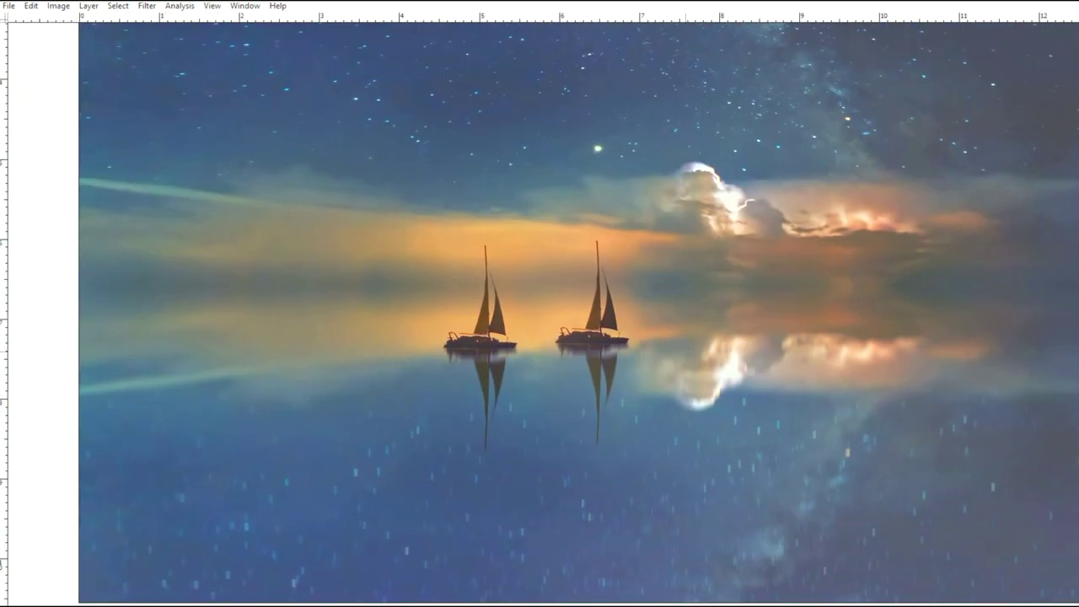
{"action": "scroll", "coordinate": [687, 355], "scroll_direction": "down", "scroll_amount": 2}
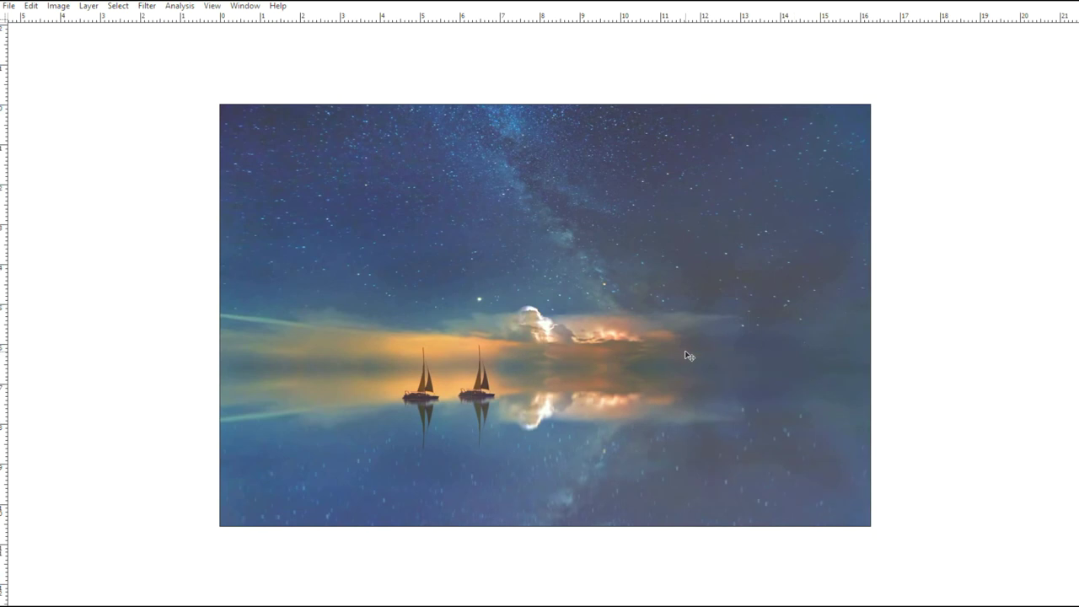
{"action": "scroll", "coordinate": [687, 347], "scroll_direction": "up", "scroll_amount": 1}
{"action": "scroll", "coordinate": [637, 354], "scroll_direction": "down", "scroll_amount": 2}
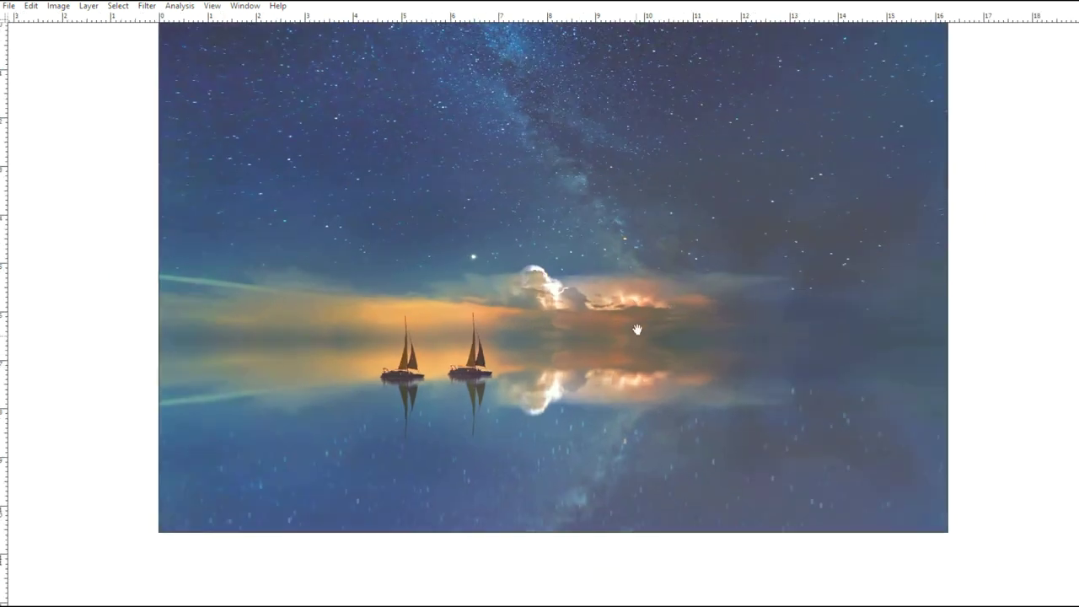
{"action": "scroll", "coordinate": [647, 327], "scroll_direction": "down", "scroll_amount": 1}
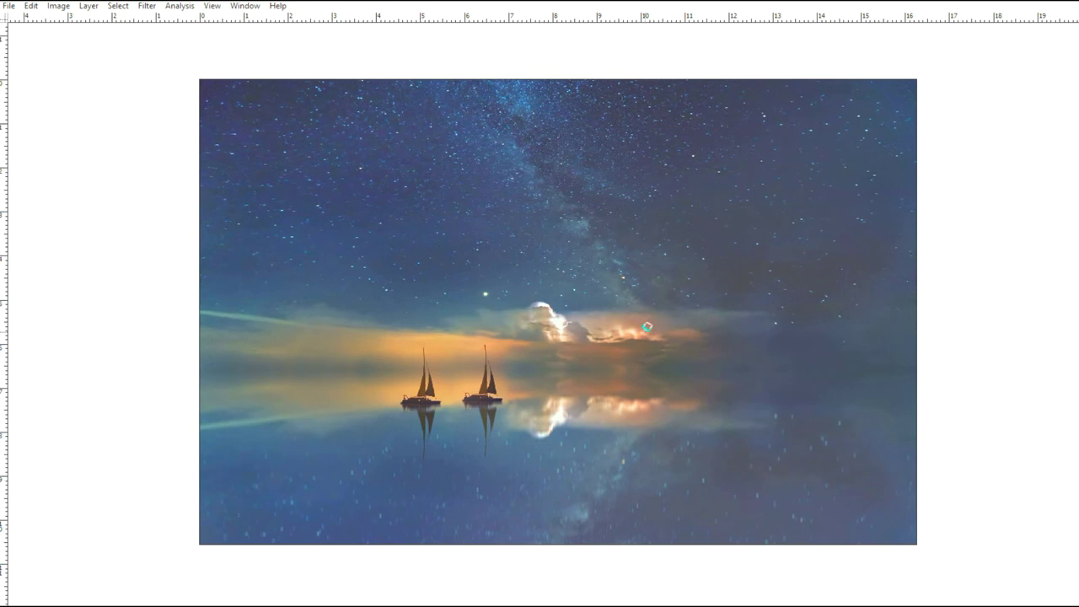
{"action": "scroll", "coordinate": [580, 394], "scroll_direction": "down", "scroll_amount": 1}
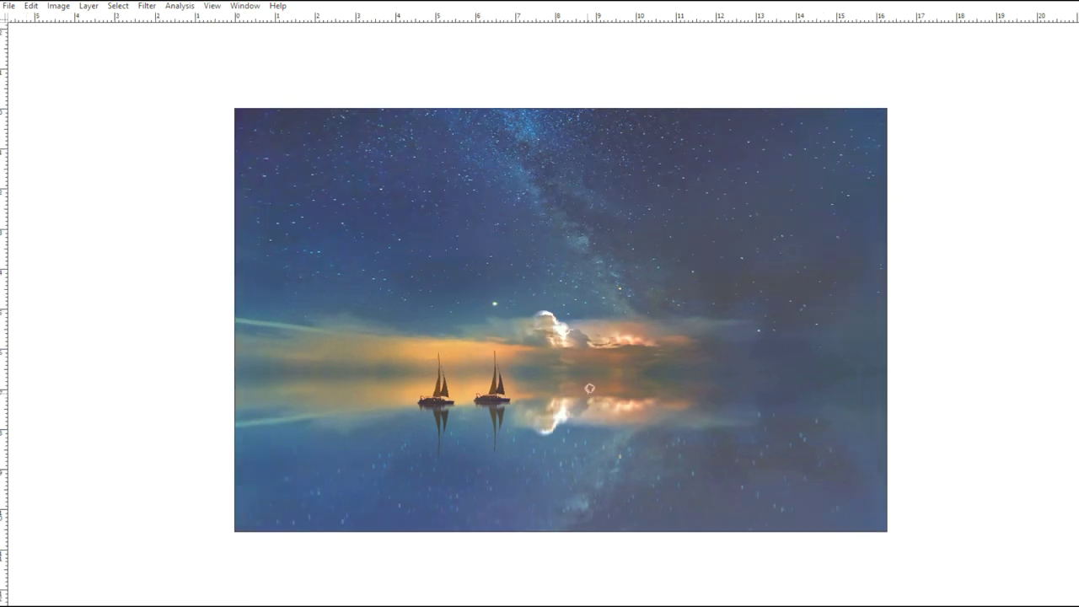
{"action": "scroll", "coordinate": [618, 368], "scroll_direction": "down", "scroll_amount": 1}
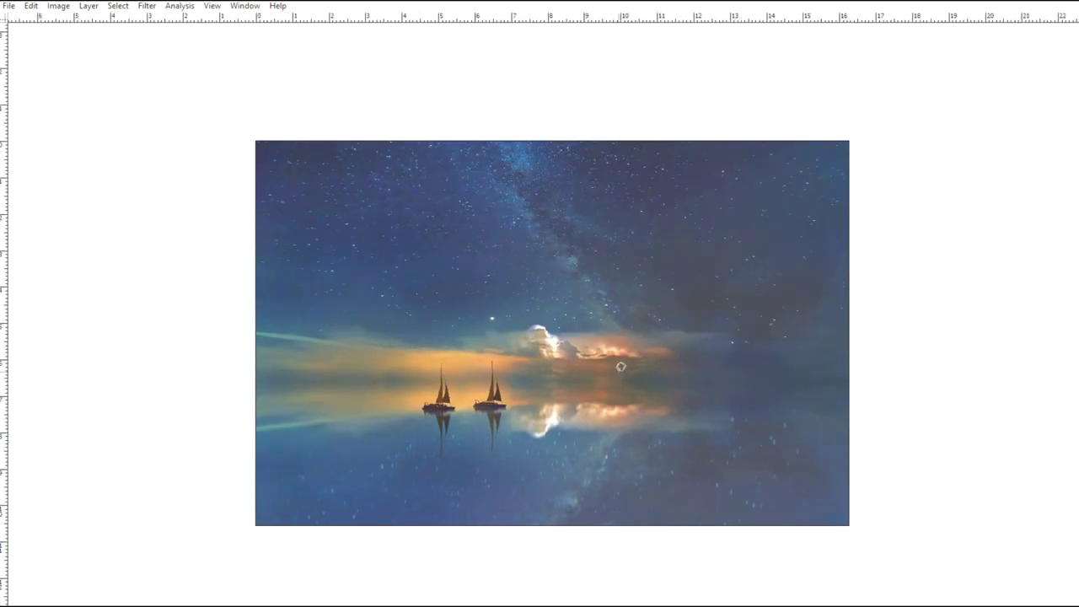
{"action": "scroll", "coordinate": [632, 369], "scroll_direction": "down", "scroll_amount": 1}
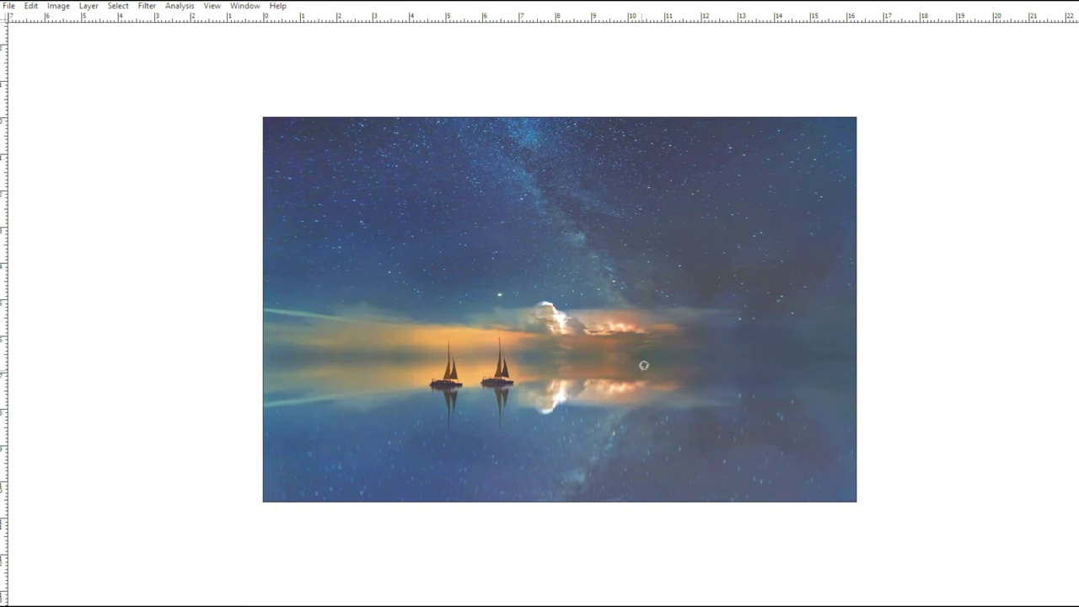
{"action": "scroll", "coordinate": [638, 364], "scroll_direction": "up", "scroll_amount": 1}
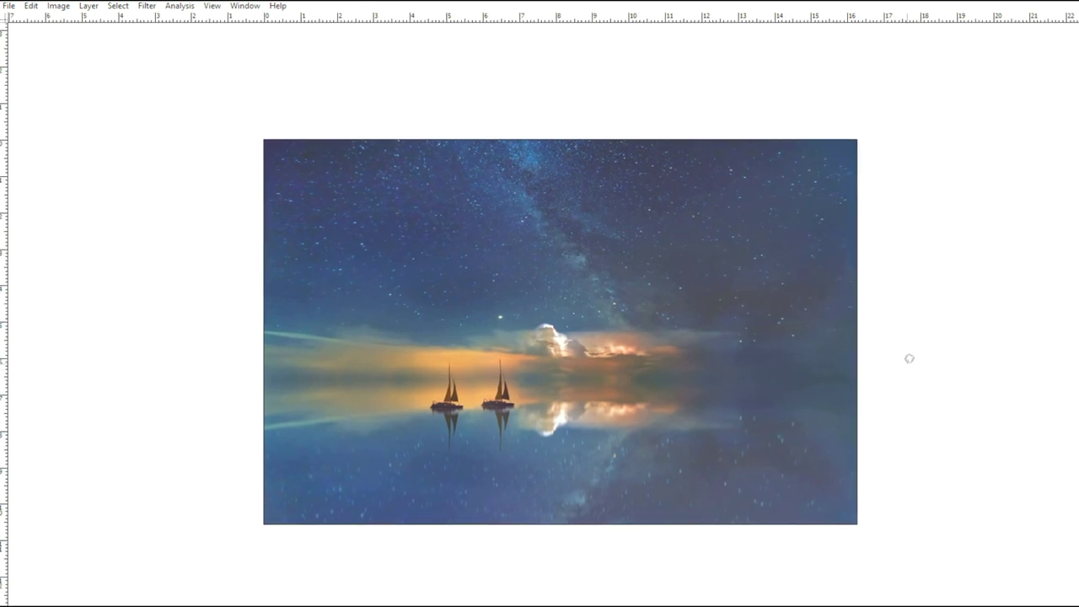